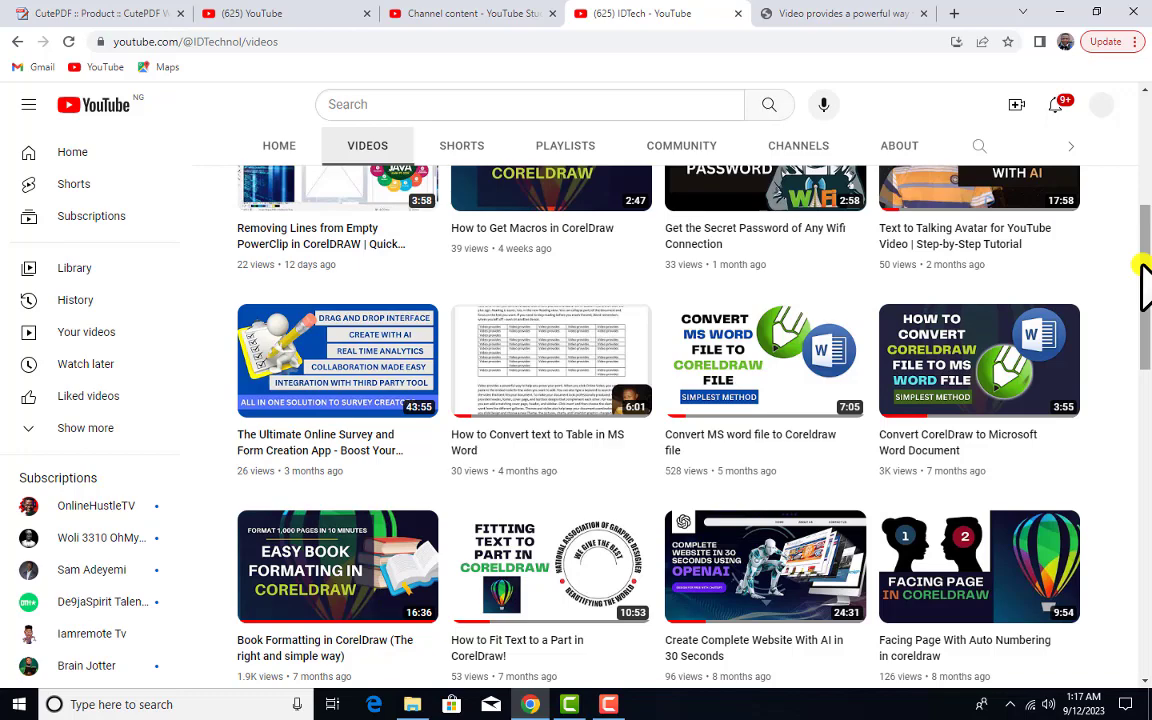
Show the IDTech YouTube channel's playlists page
scroll(951, 329, "up", 5)
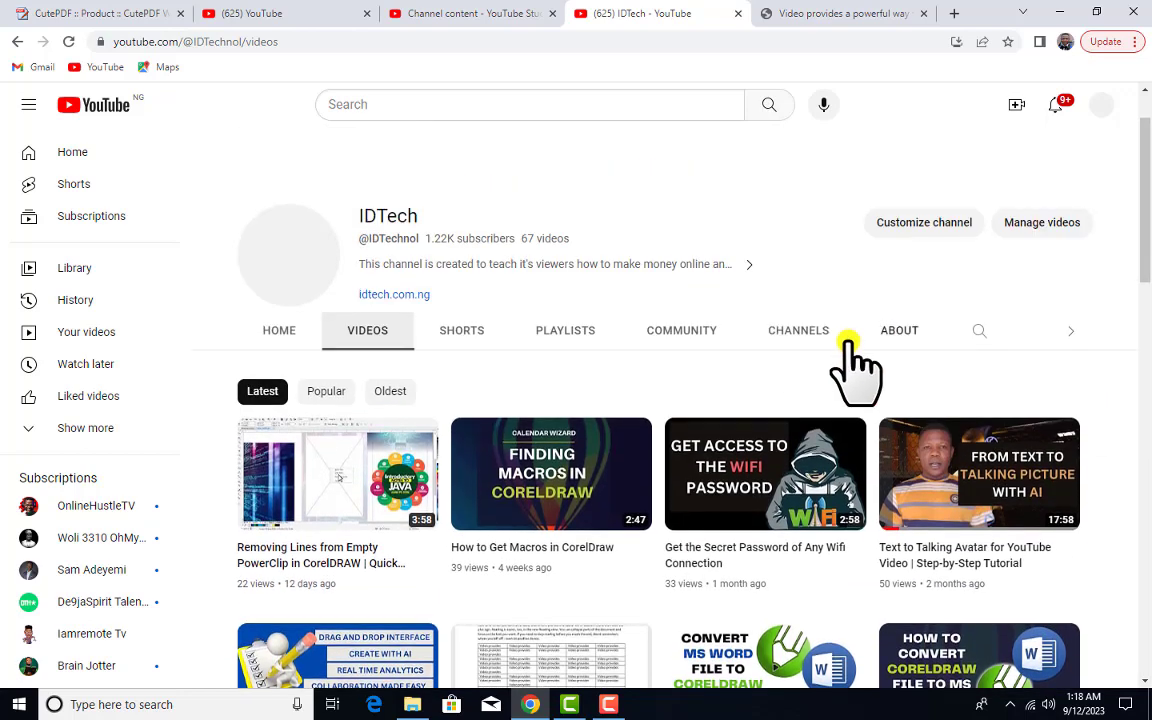
scroll(800, 370, "down", 4)
scroll(800, 410, "down", 3)
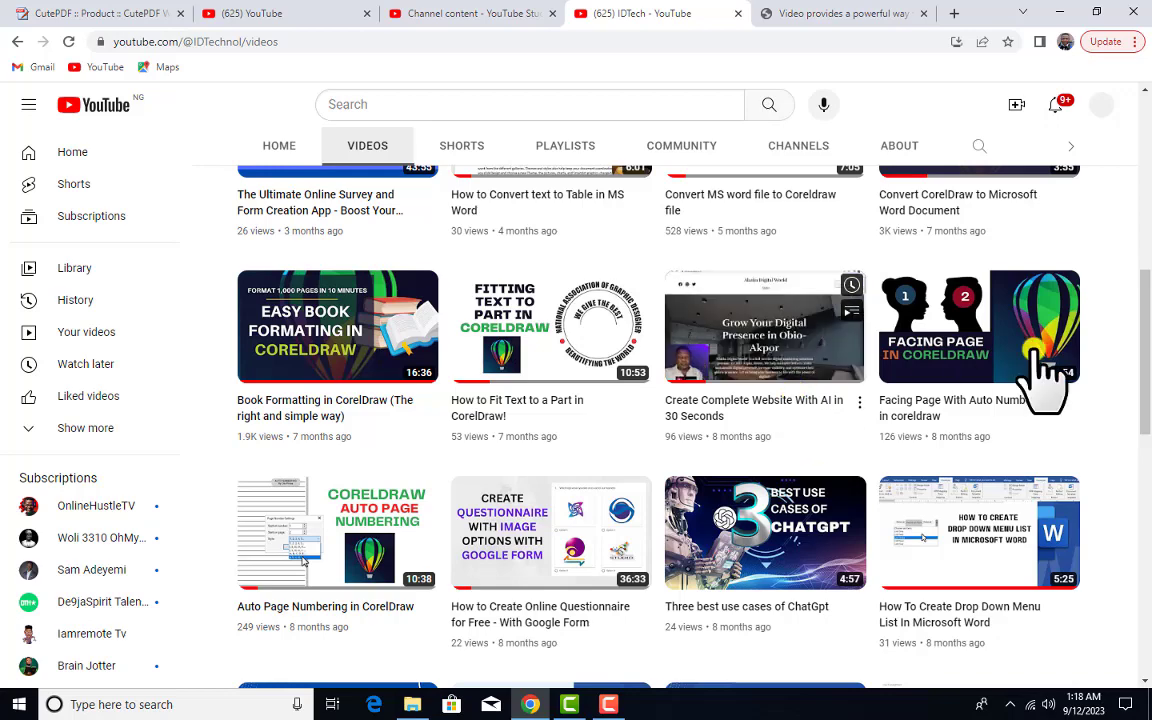
scroll(1059, 378, "up", 6)
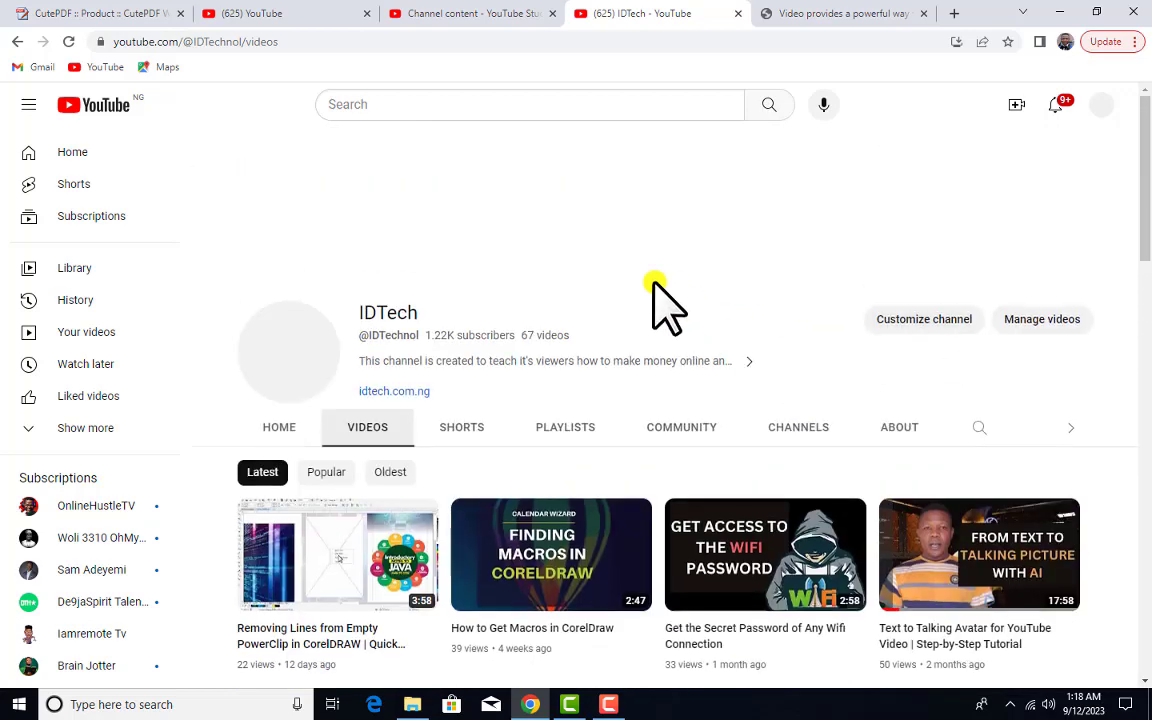
left_click(580, 430)
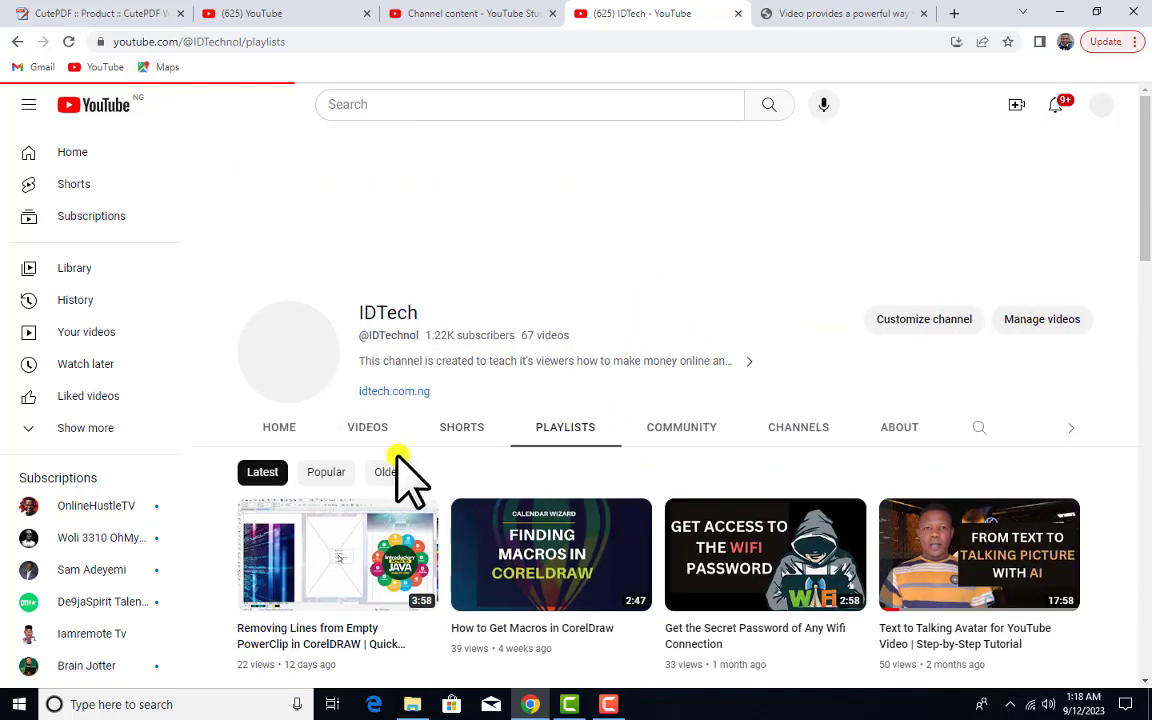
Scroll the playlists, then bring the CUTEPDF folder window to the front
scroll(716, 495, "down", 1)
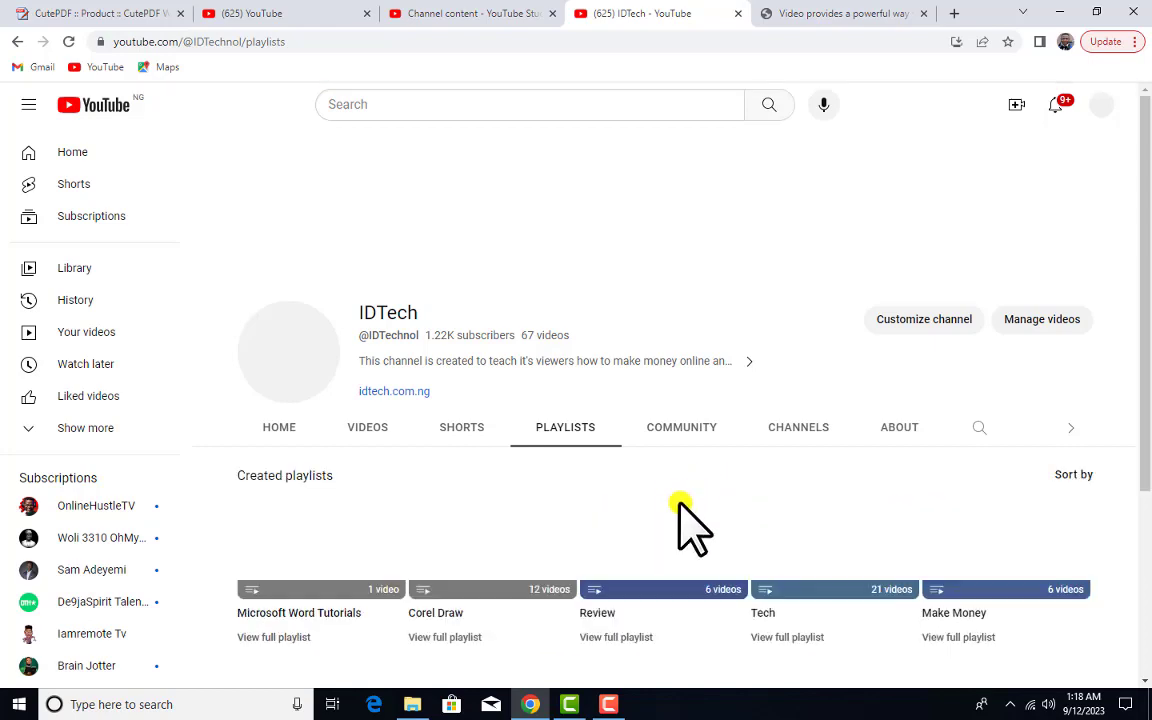
scroll(333, 538, "down", 1)
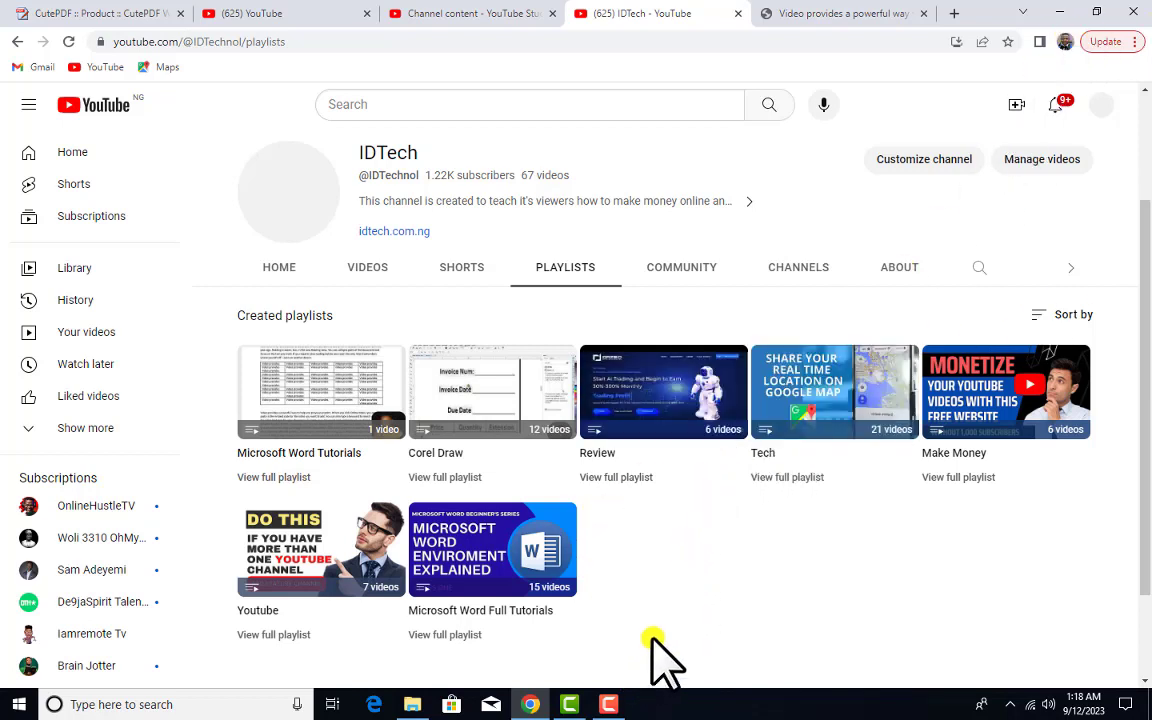
left_click(412, 704)
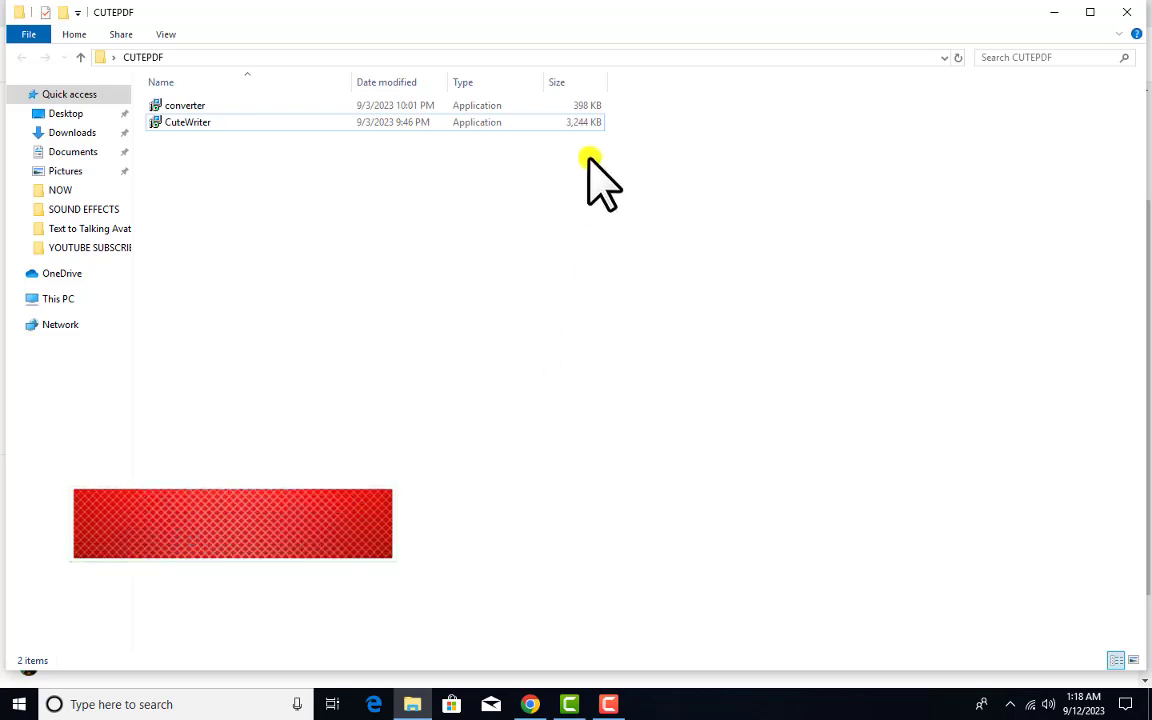
Inspect the CuteWriter and converter installers in CUTEPDF, then return to the CutePDF Writer page
left_click(590, 124)
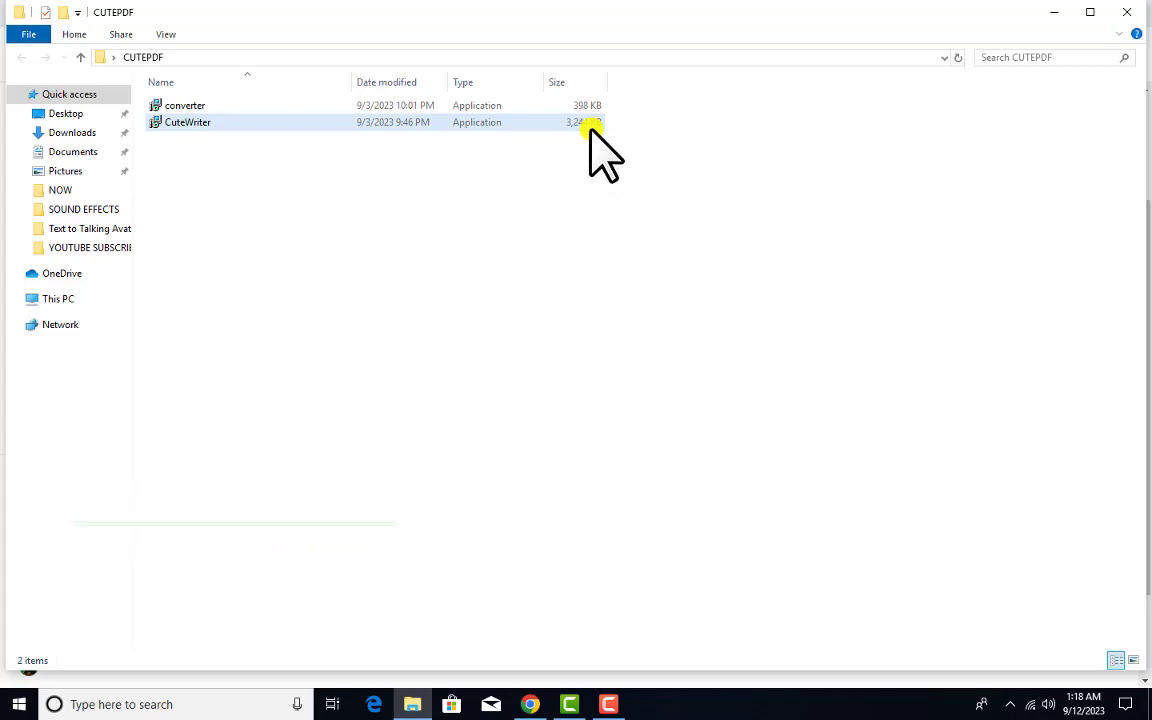
left_click(590, 105)
left_click(594, 122)
left_click(596, 106)
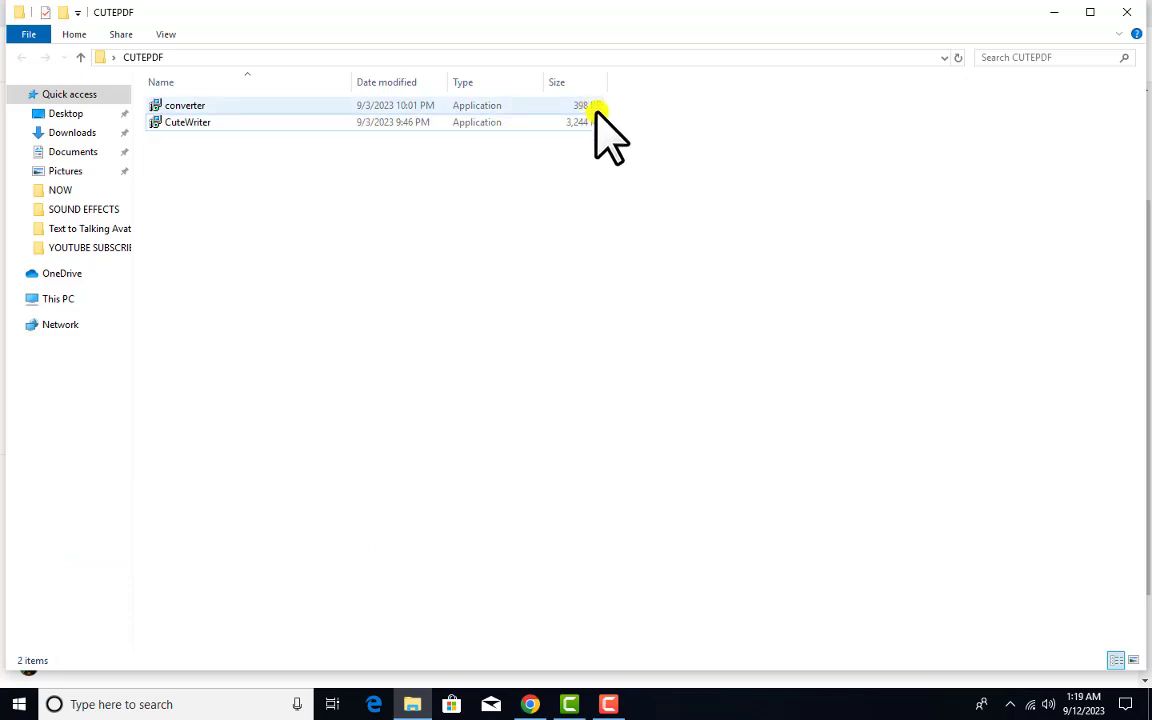
left_click(574, 182)
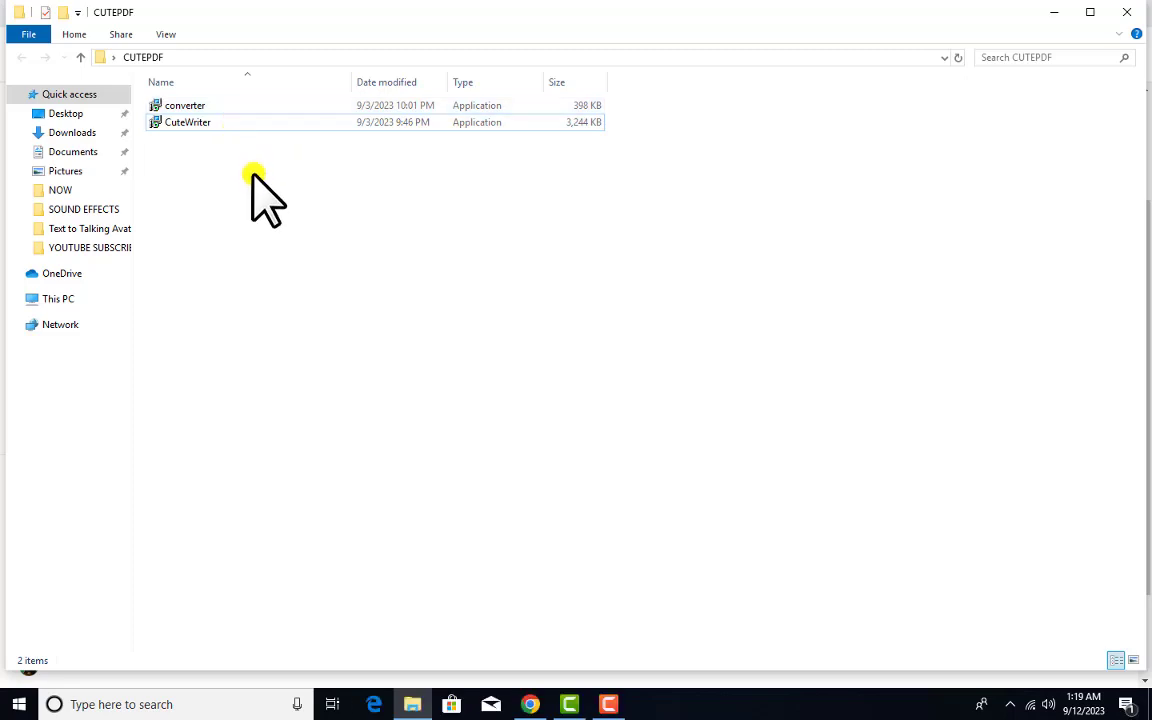
left_click(530, 704)
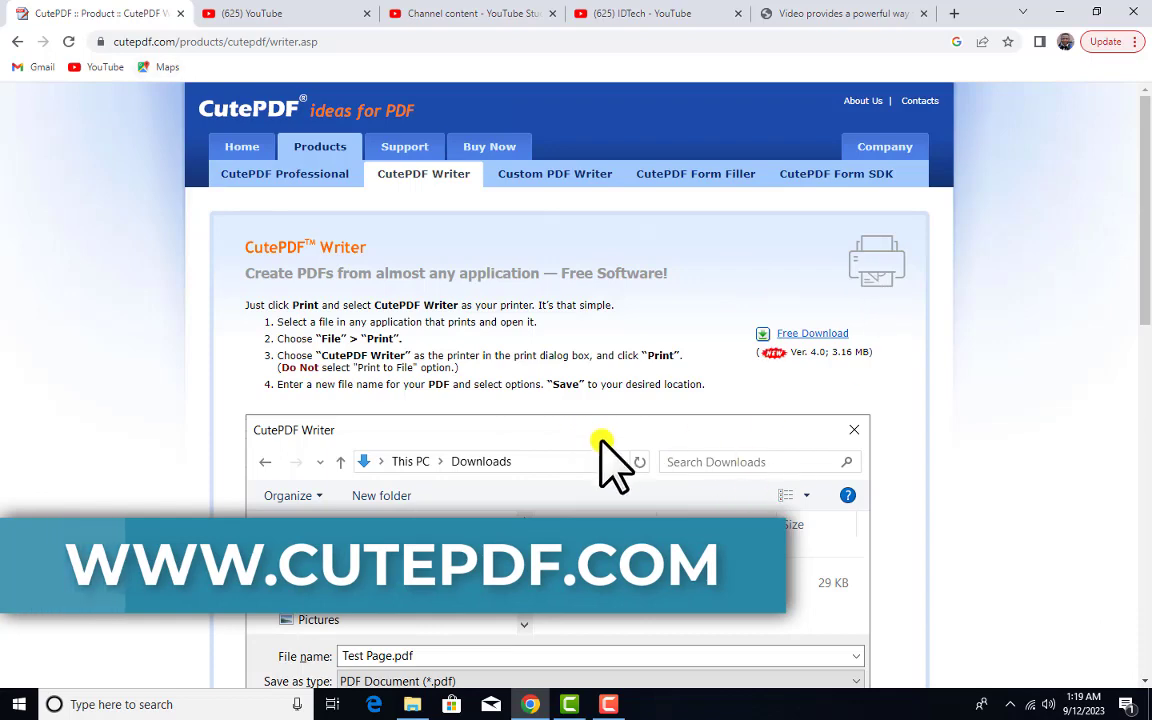
Minimize Chrome and select the CuteWriter installer in the CUTEPDF folder
scroll(610, 463, "down", 3)
scroll(648, 442, "up", 3)
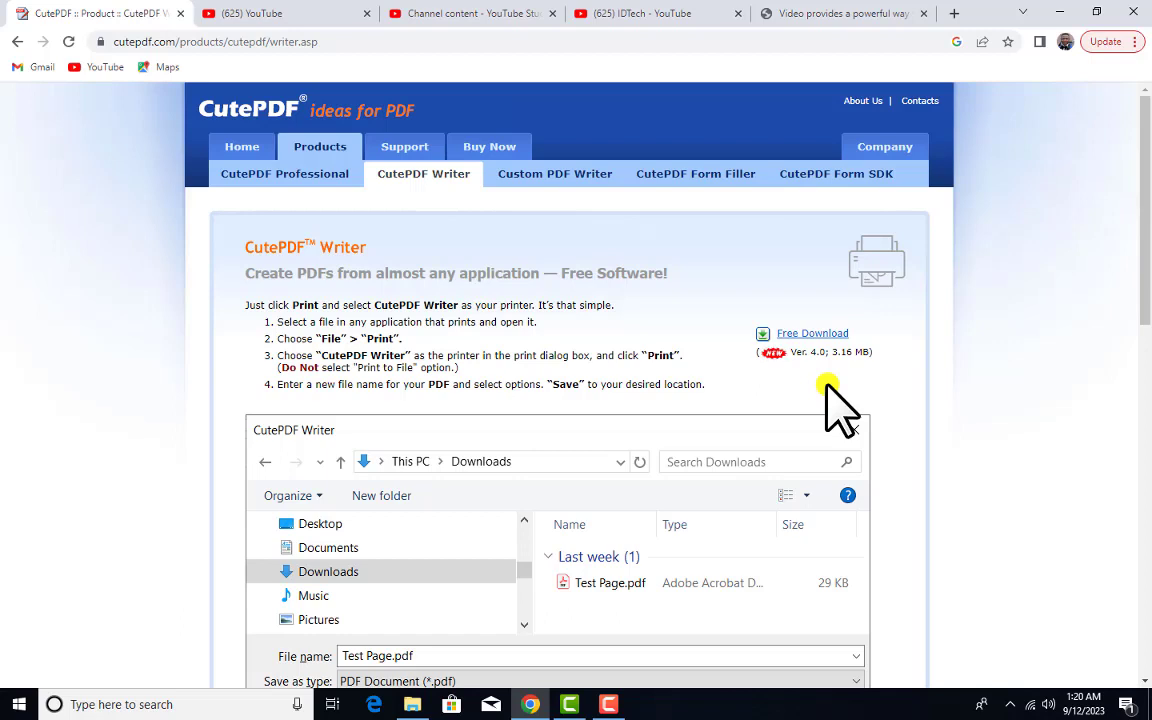
left_click(1059, 13)
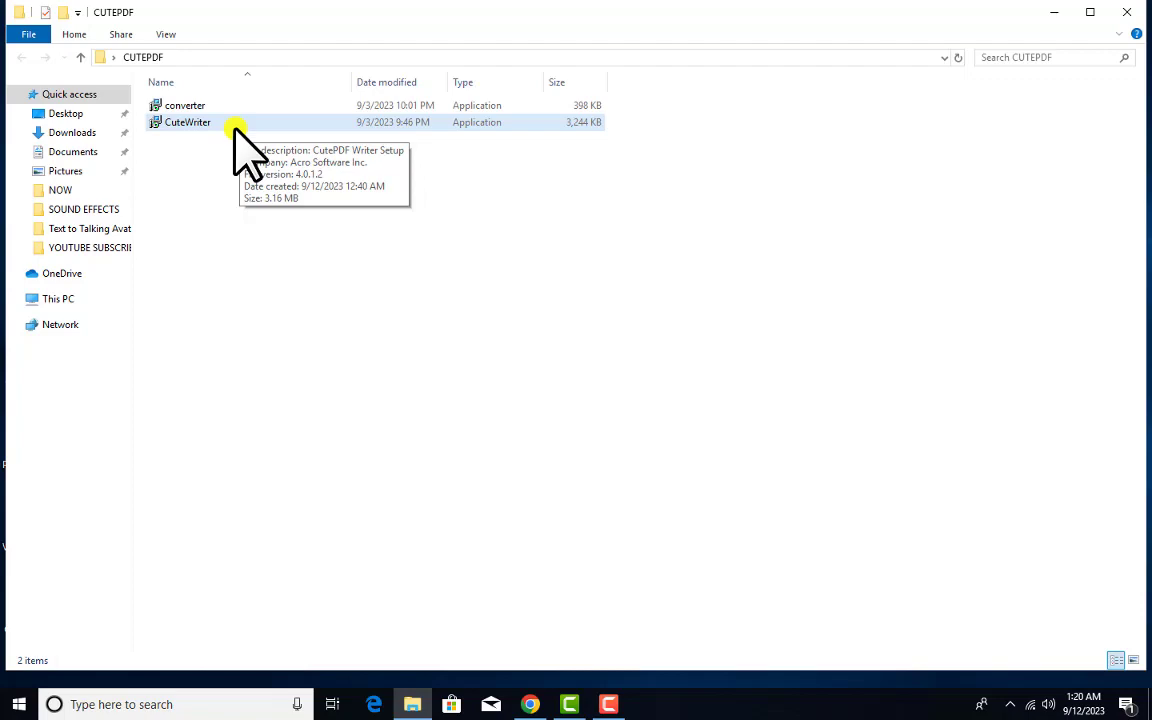
left_click(531, 704)
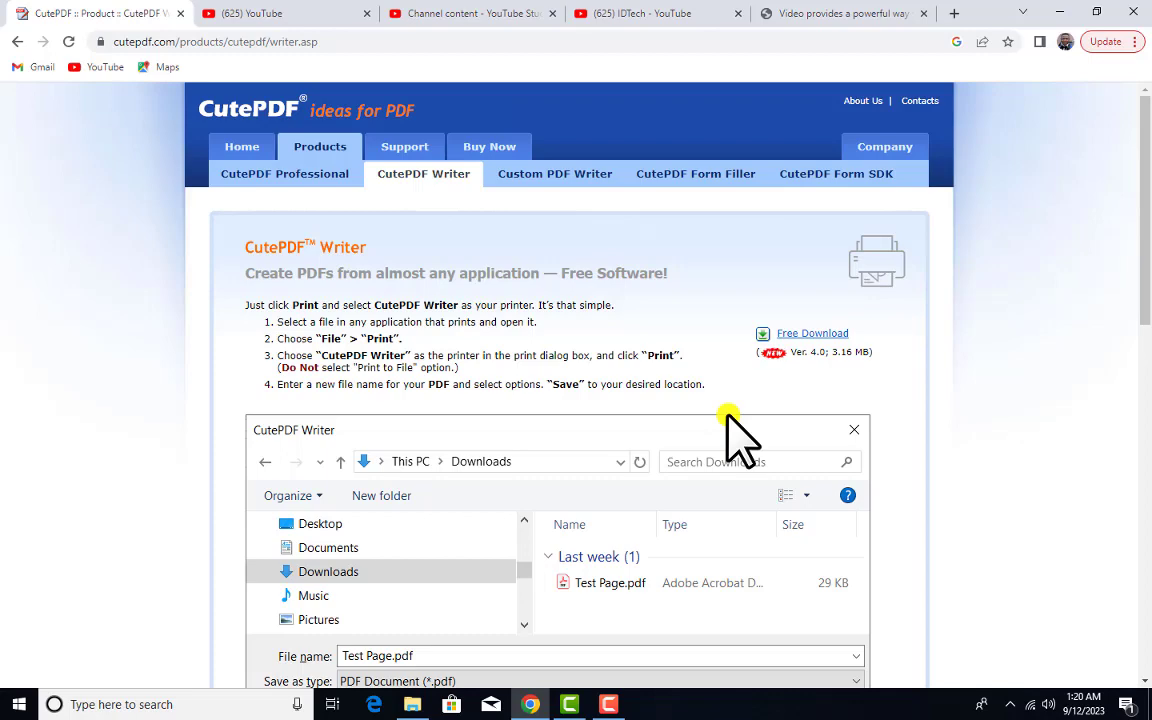
left_click(1061, 14)
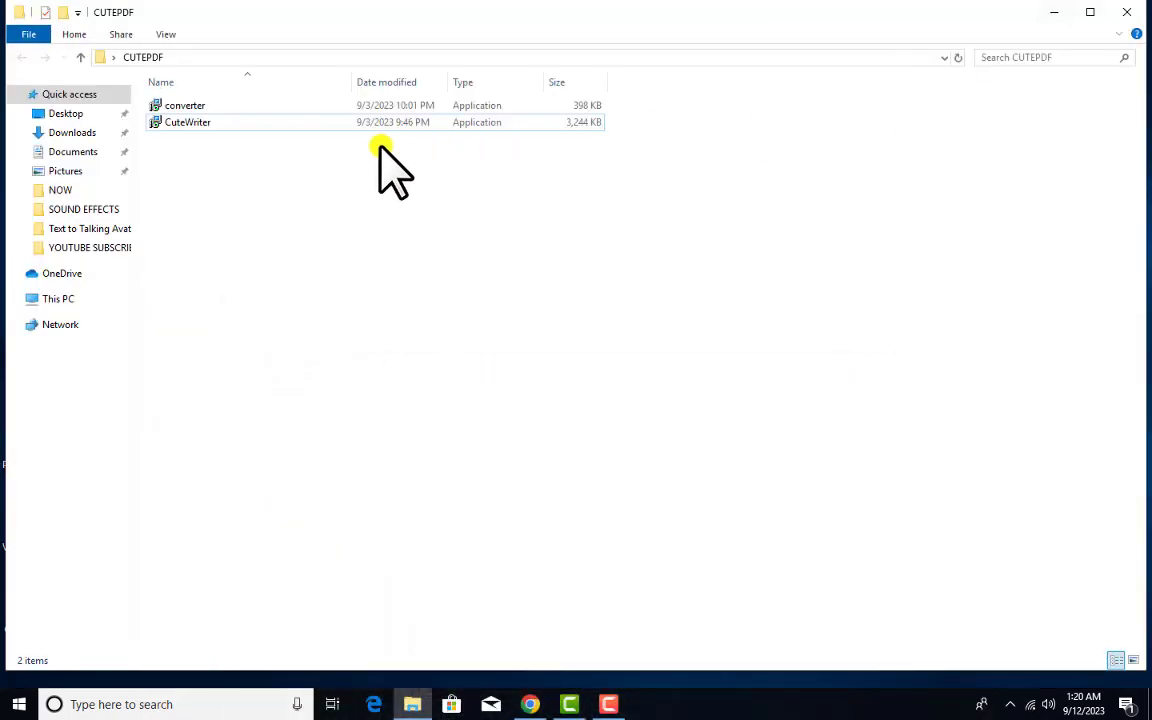
left_click(265, 122)
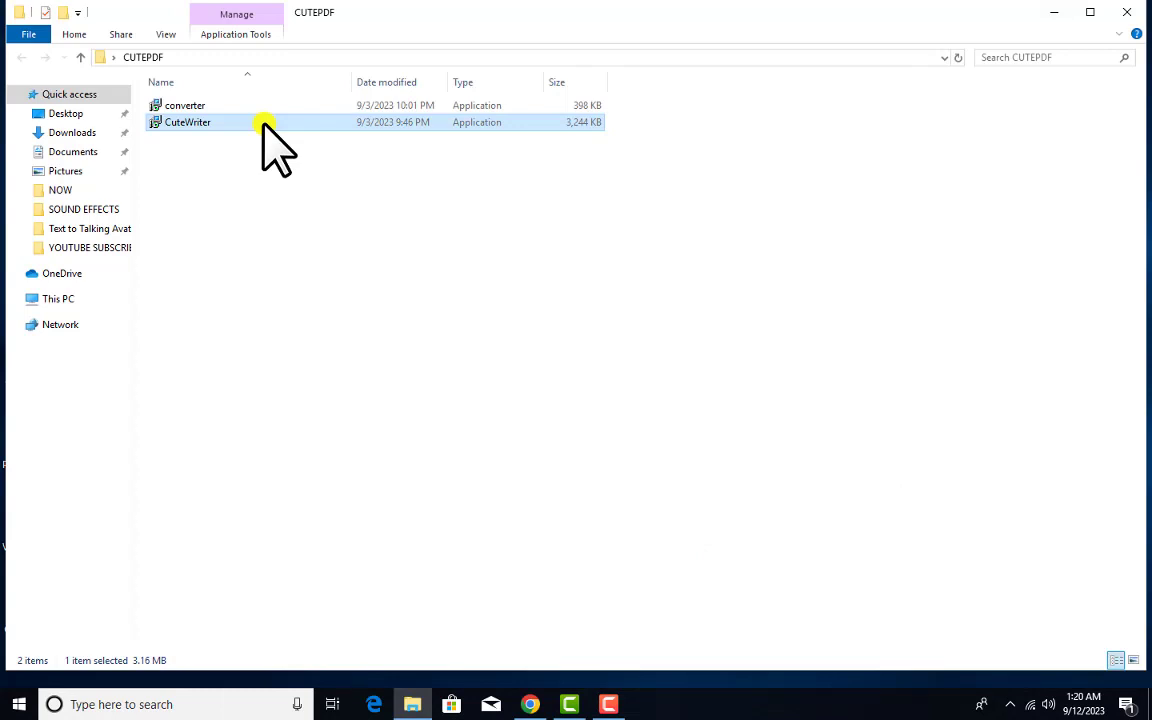
Run CuteWriter, accept the licence and install into C:\Program Files (x86)\CutePDF Writer
double_click(265, 122)
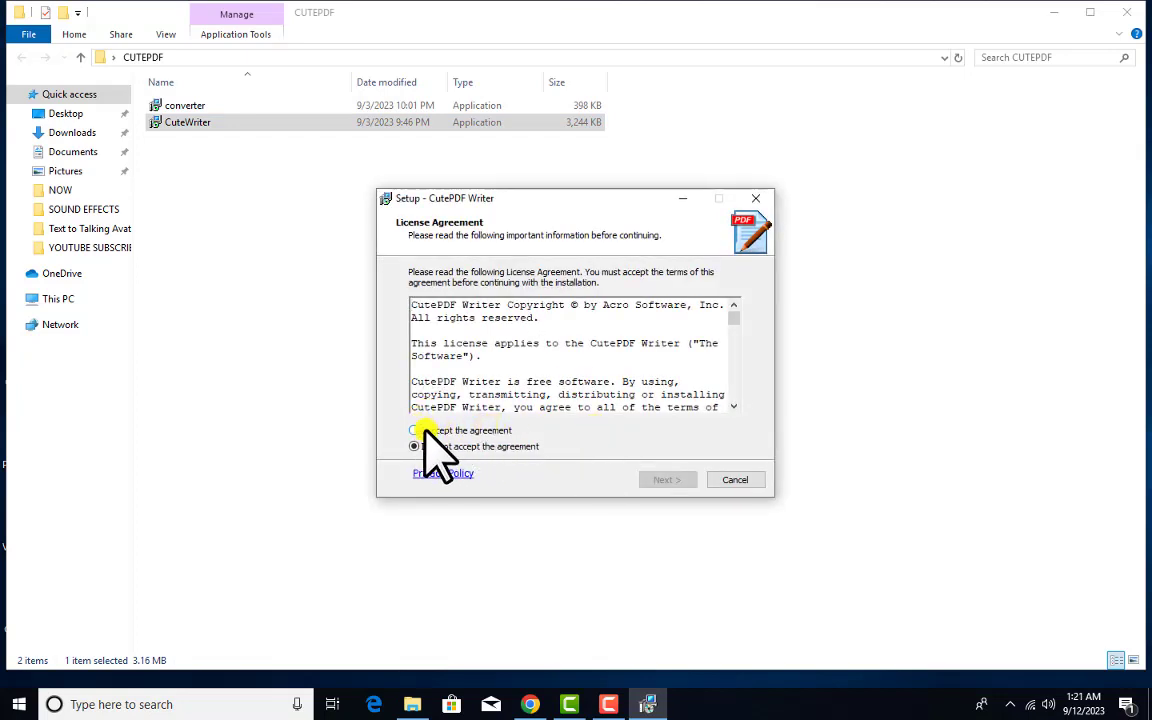
left_click(415, 431)
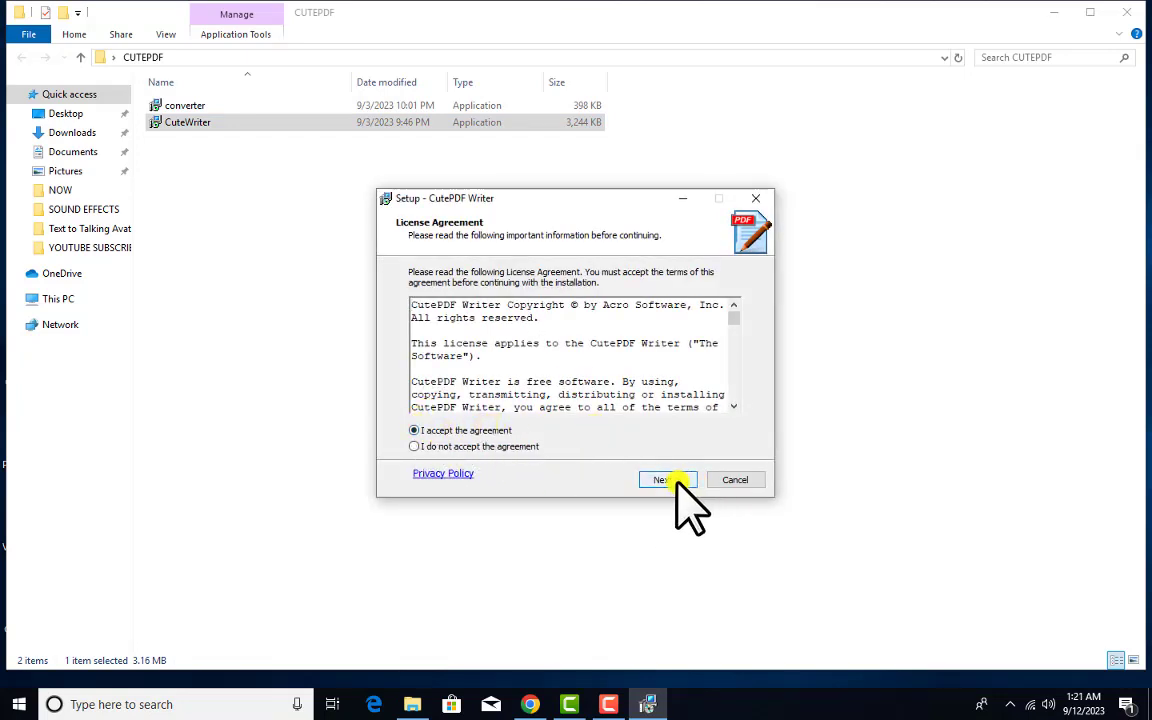
left_click(688, 483)
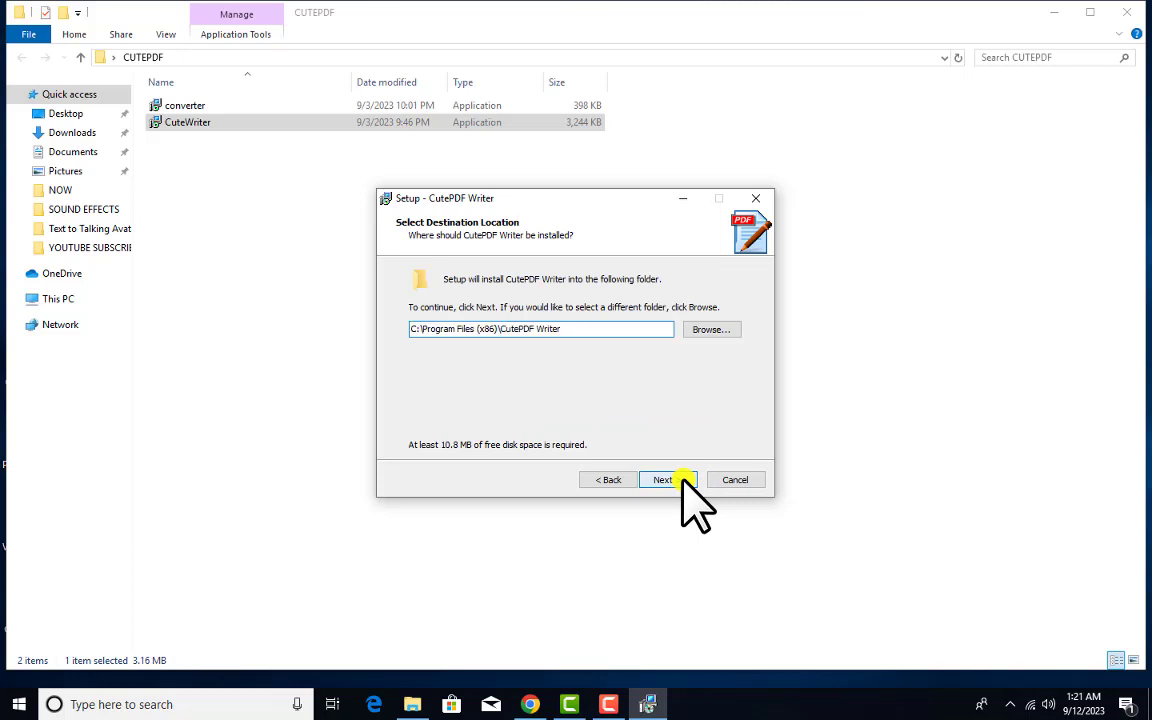
left_click(683, 481)
left_click(683, 481)
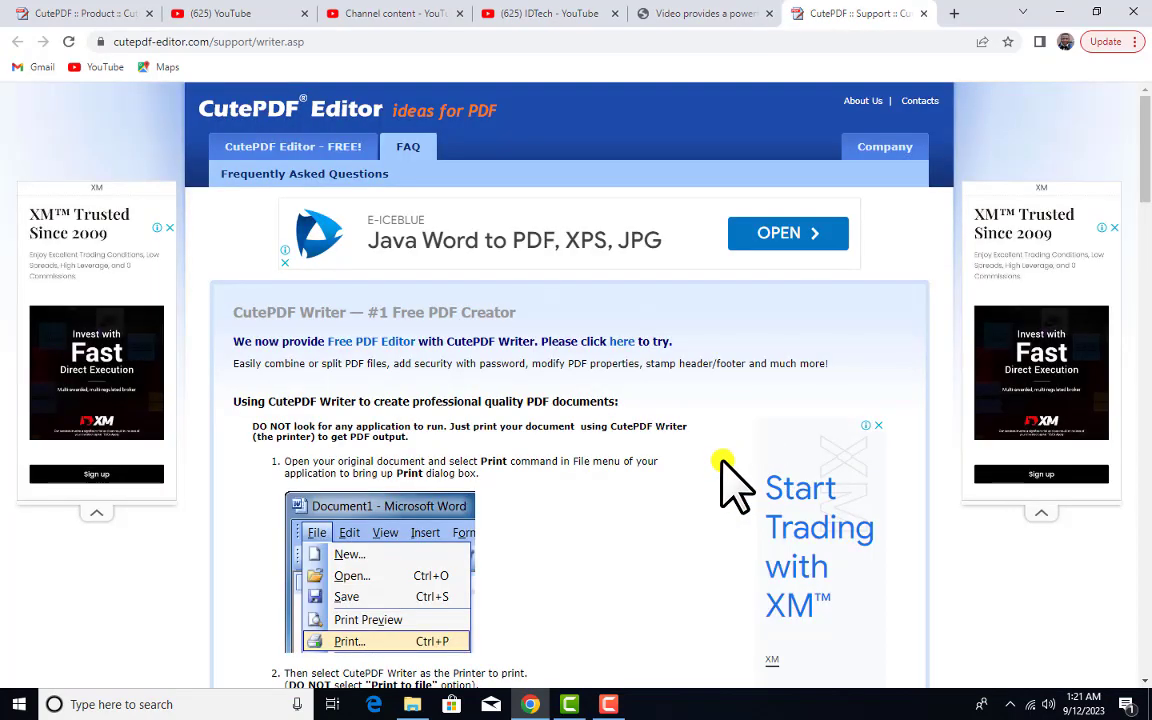
Check the CutePDF Writer download's version and size on the download page
left_click(1059, 13)
left_click(162, 106)
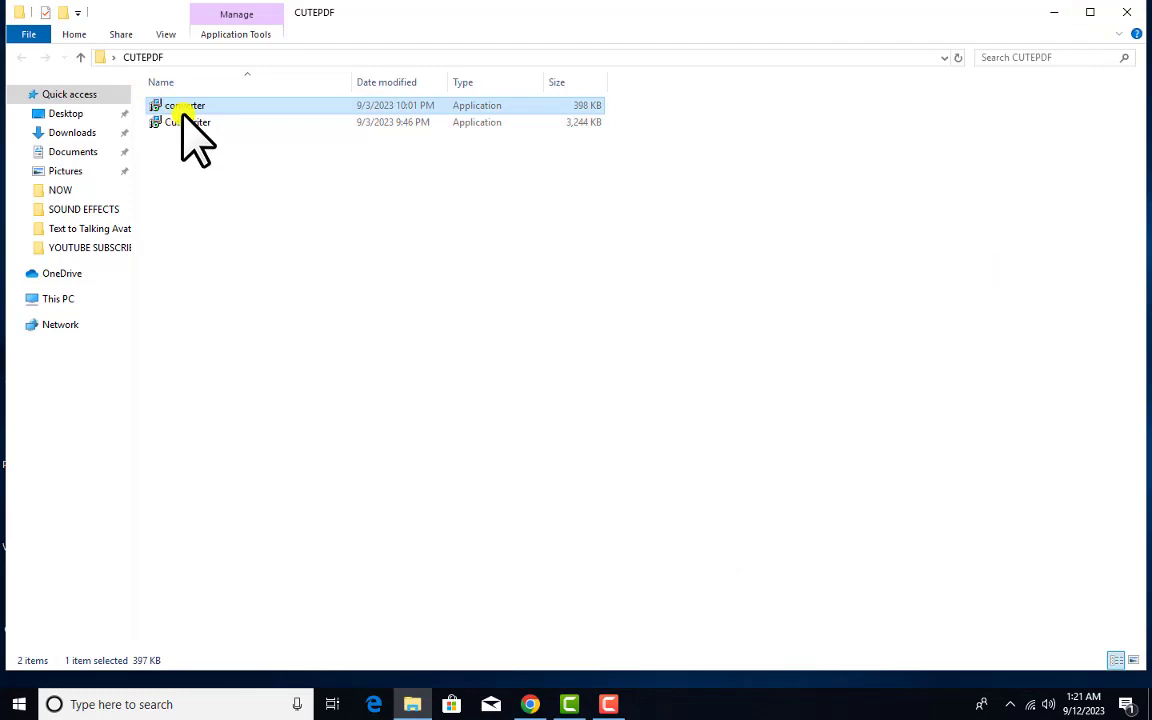
left_click(532, 704)
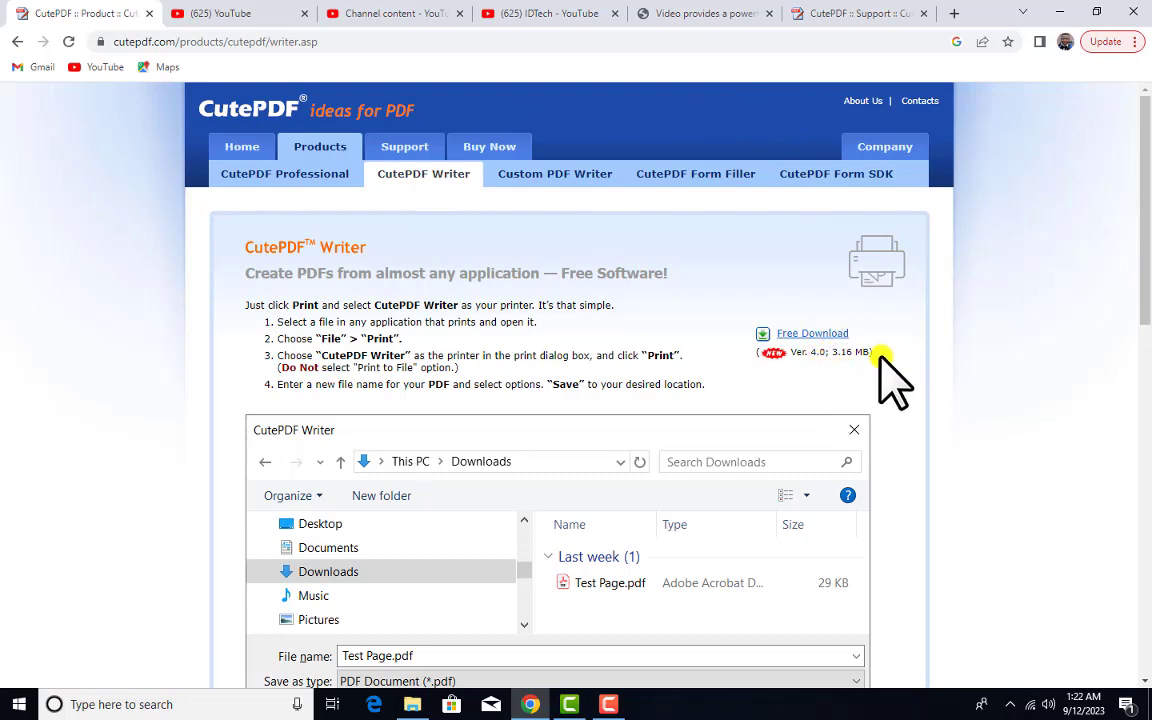
left_click_drag(884, 373, 852, 365)
Review the CutePDF support page, then select the converter installer in CUTEPDF
left_click(1062, 14)
left_click(229, 134)
left_click(228, 124)
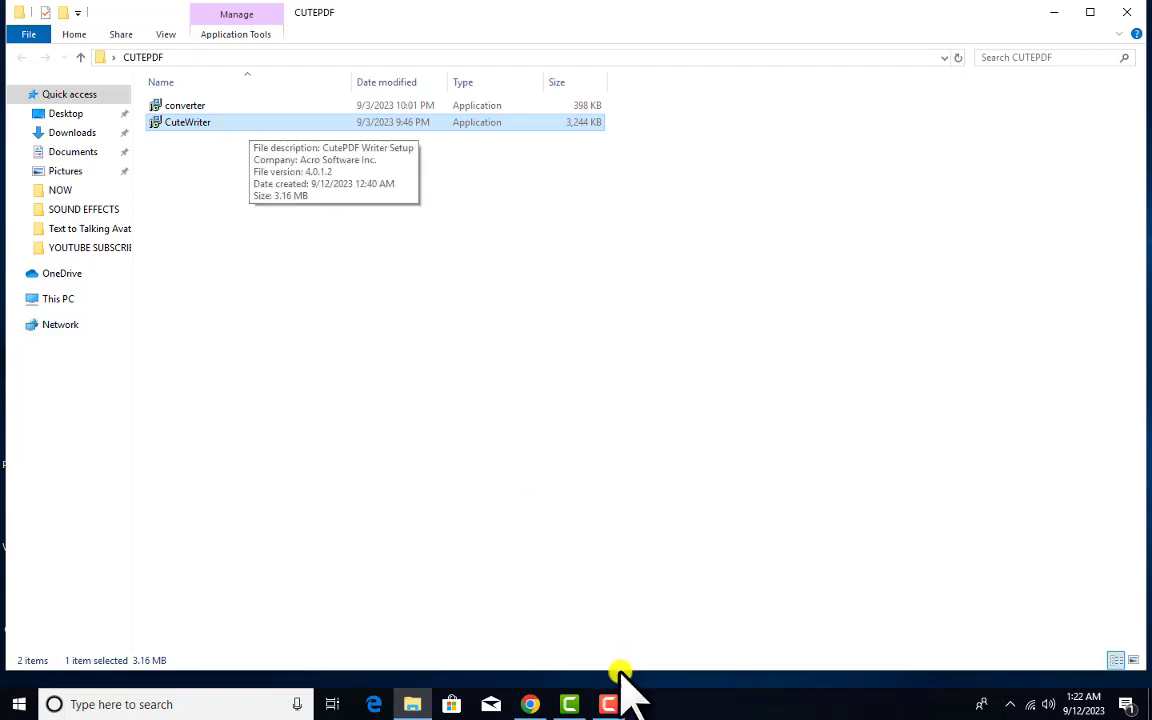
left_click(529, 705)
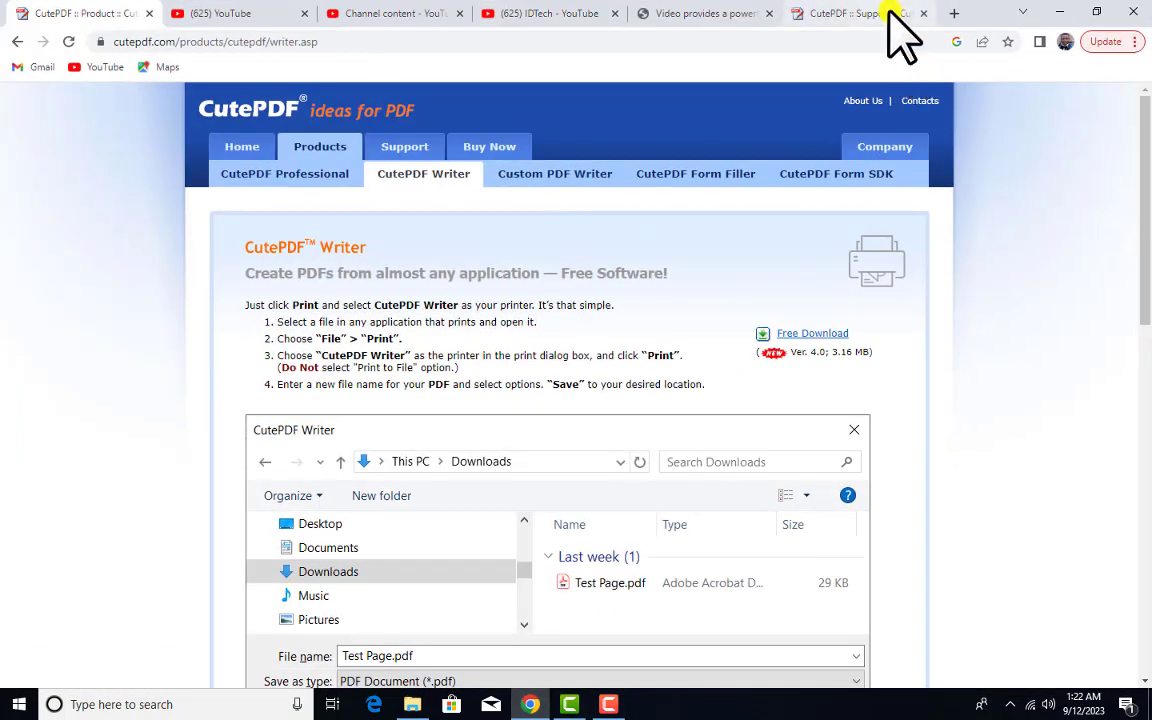
left_click(810, 13)
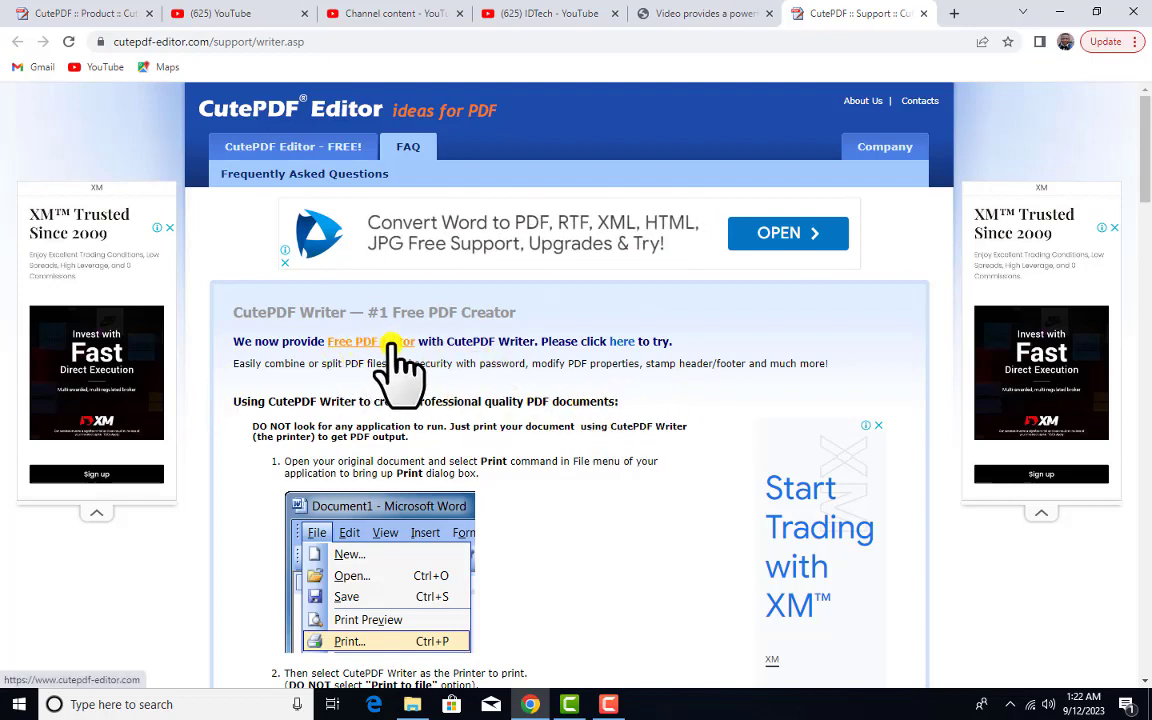
left_click(1059, 12)
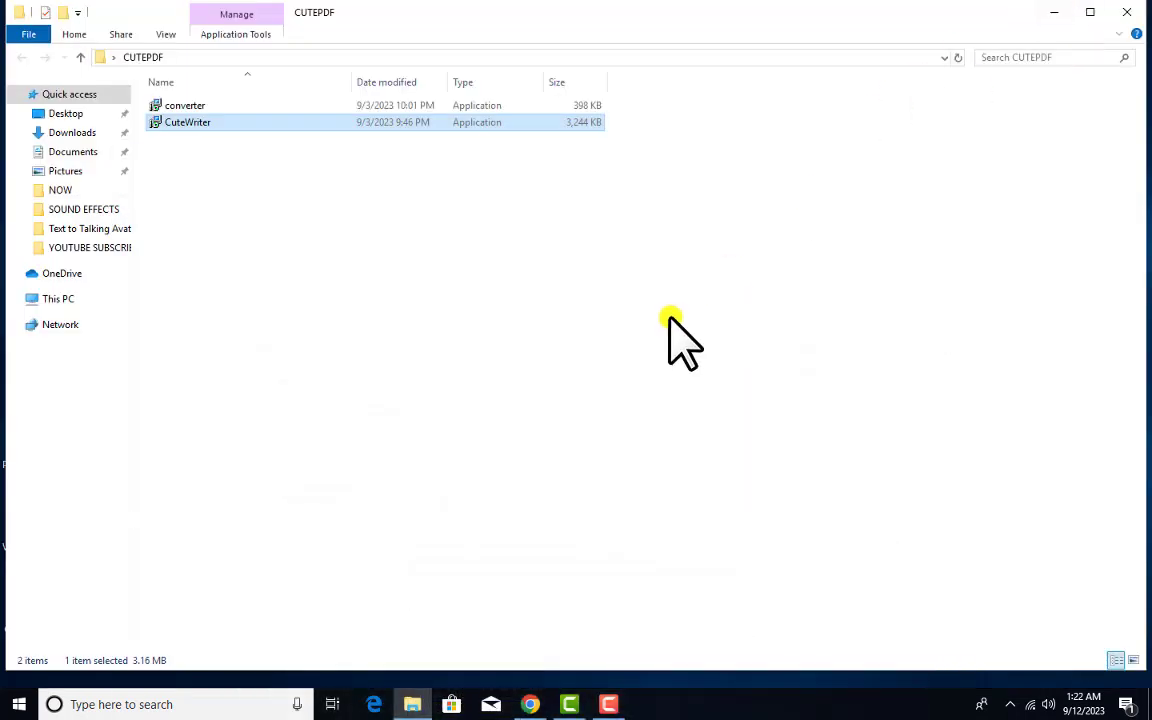
left_click(247, 108)
Install Free Converter from the converter installer, confirm success, and show the desktop
double_click(248, 112)
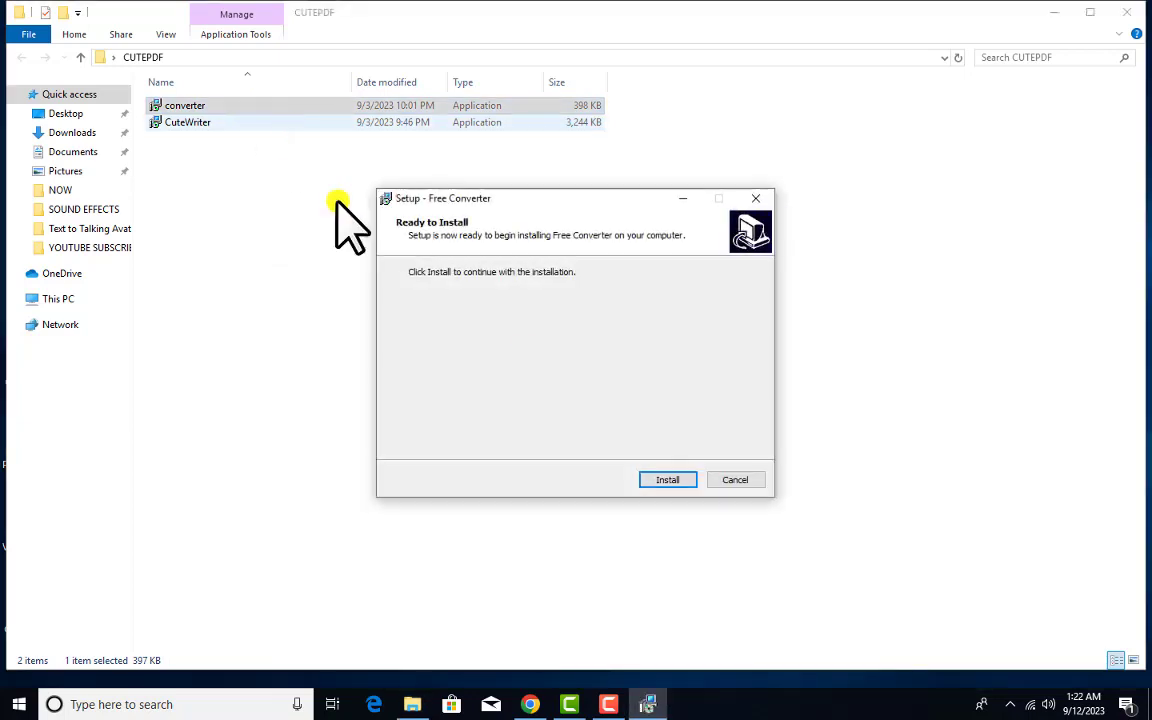
left_click(685, 478)
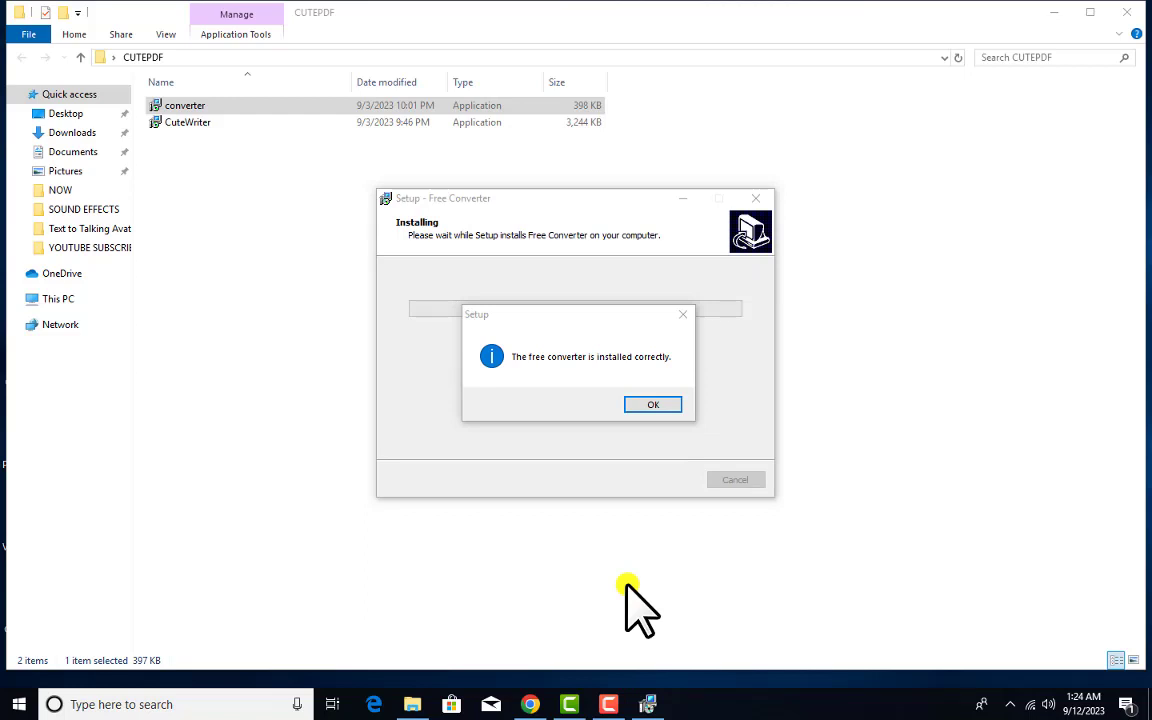
left_click(649, 405)
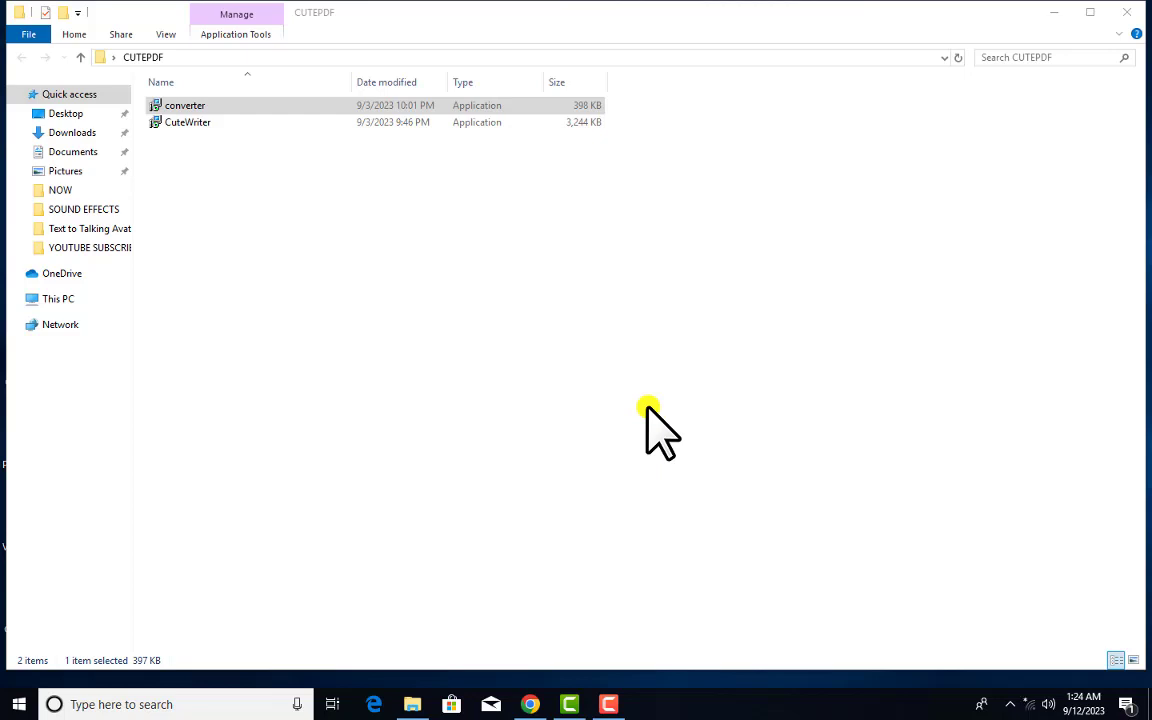
key("super+d")
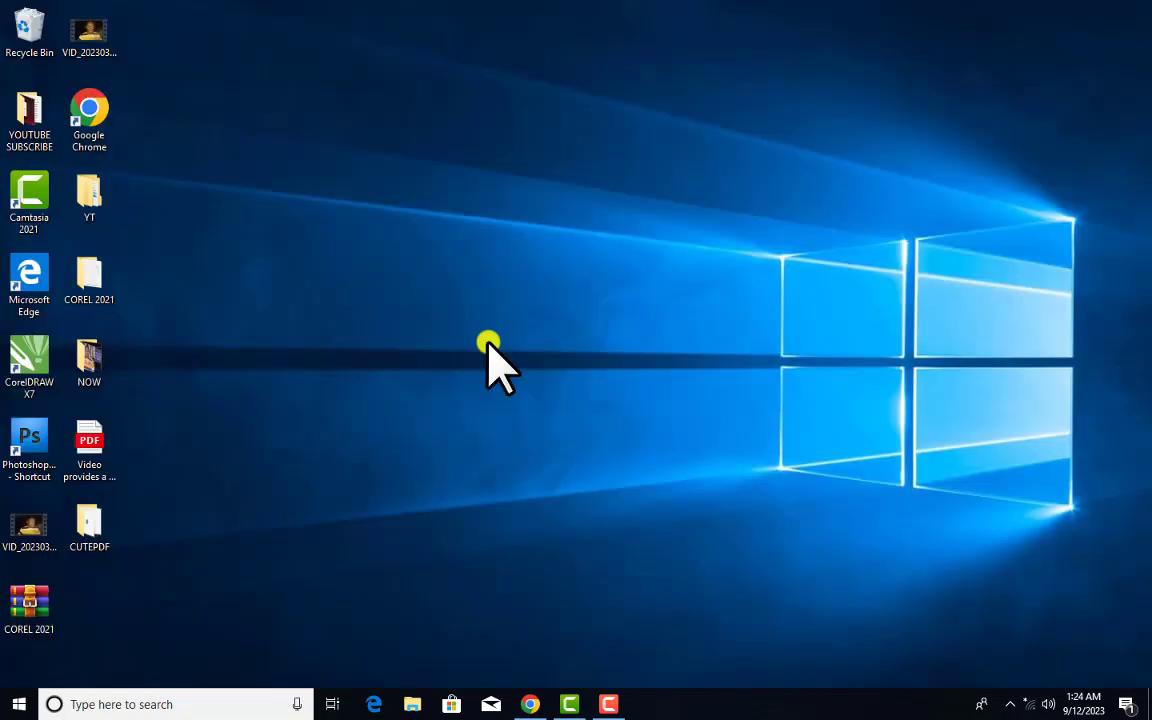
Launch CorelDRAW X7 from its desktop icon to get a blank Untitled-1
double_click(33, 360)
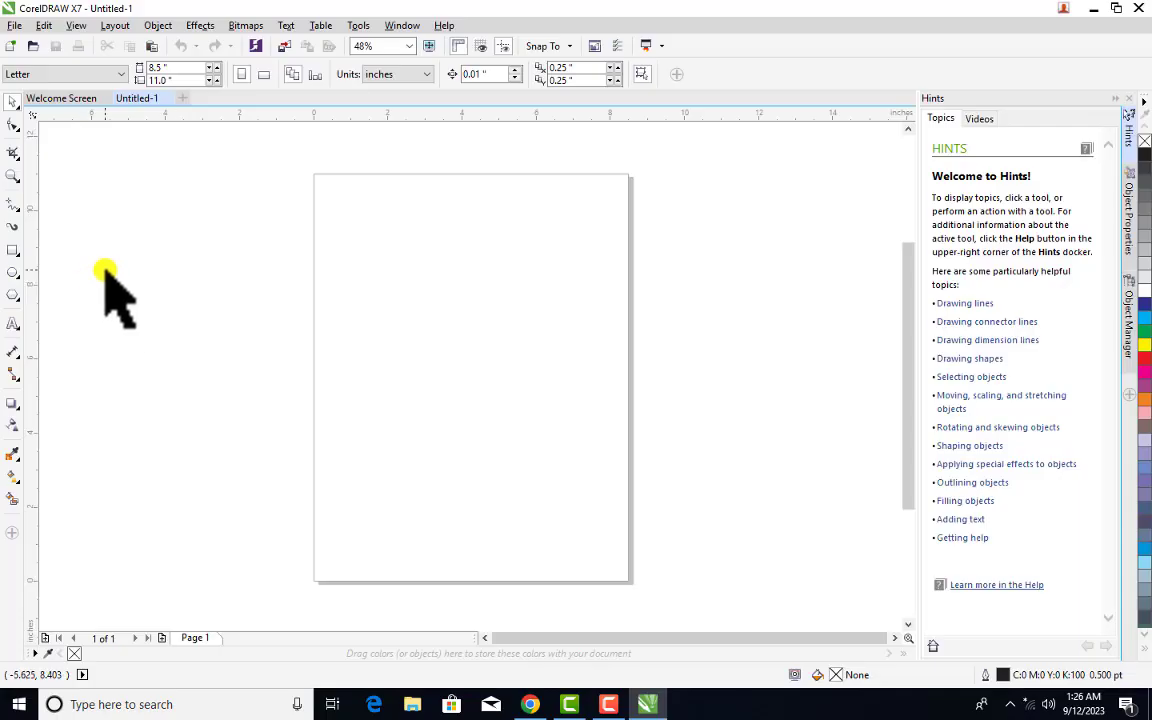
Set the CorelDRAW page size to A4, then switch to the PDF tab in Chrome
left_click(90, 76)
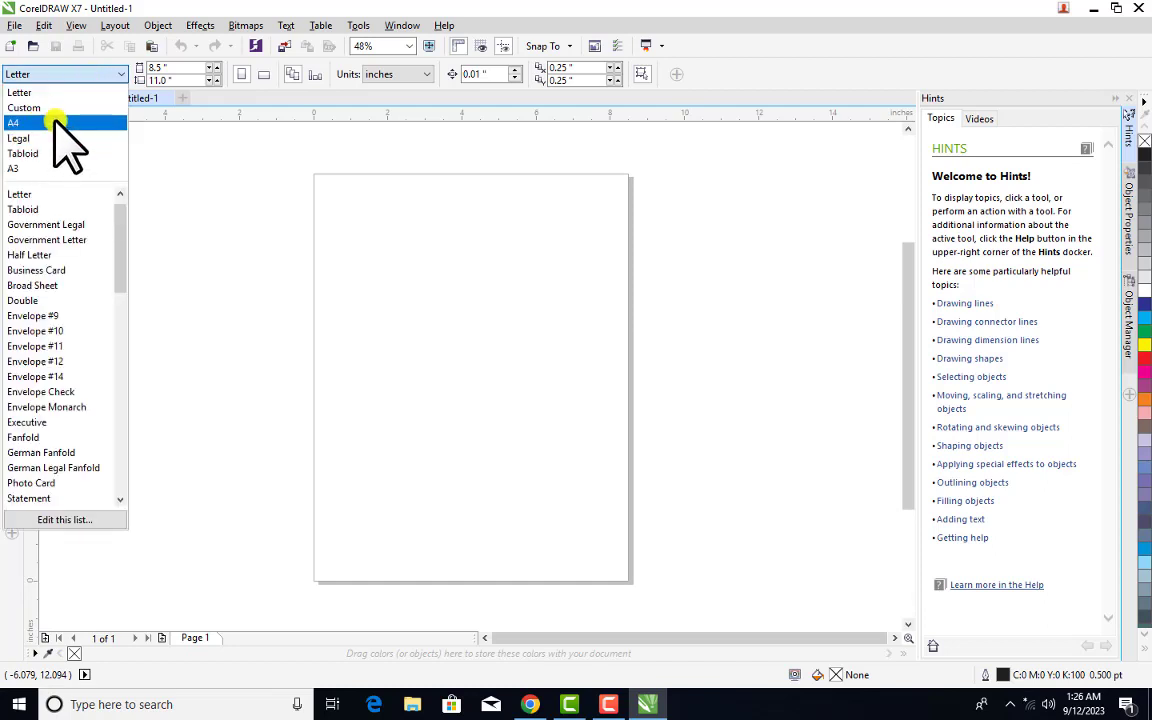
left_click(60, 124)
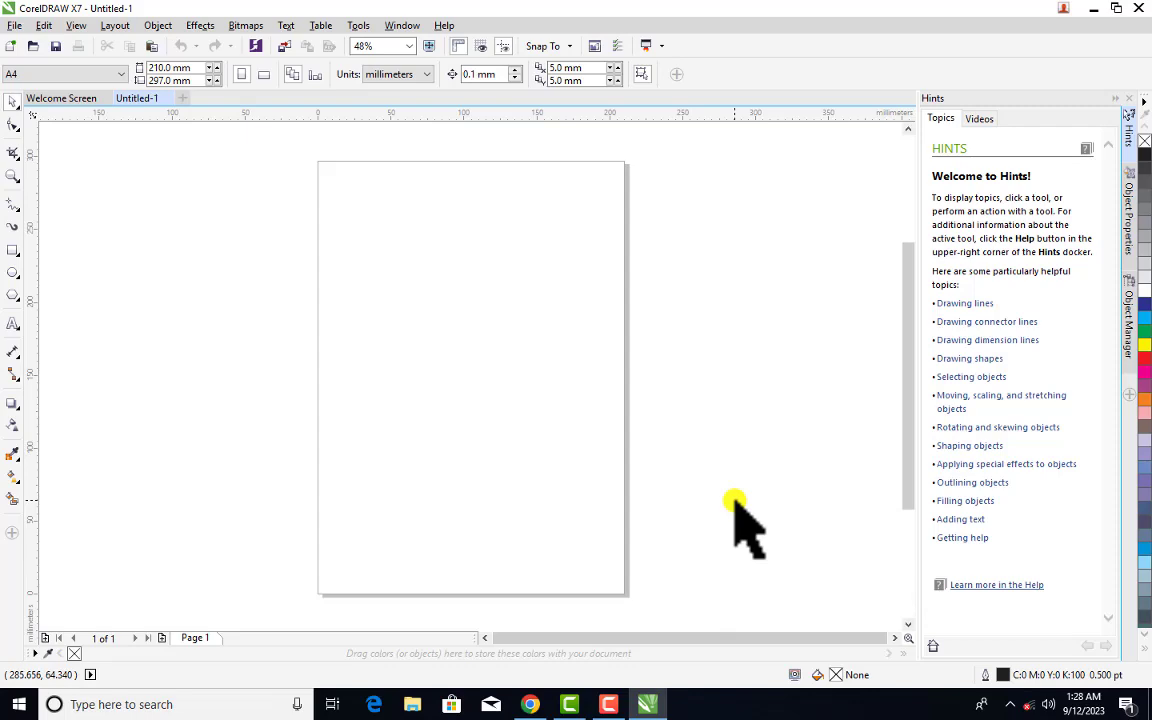
left_click(530, 704)
left_click(742, 16)
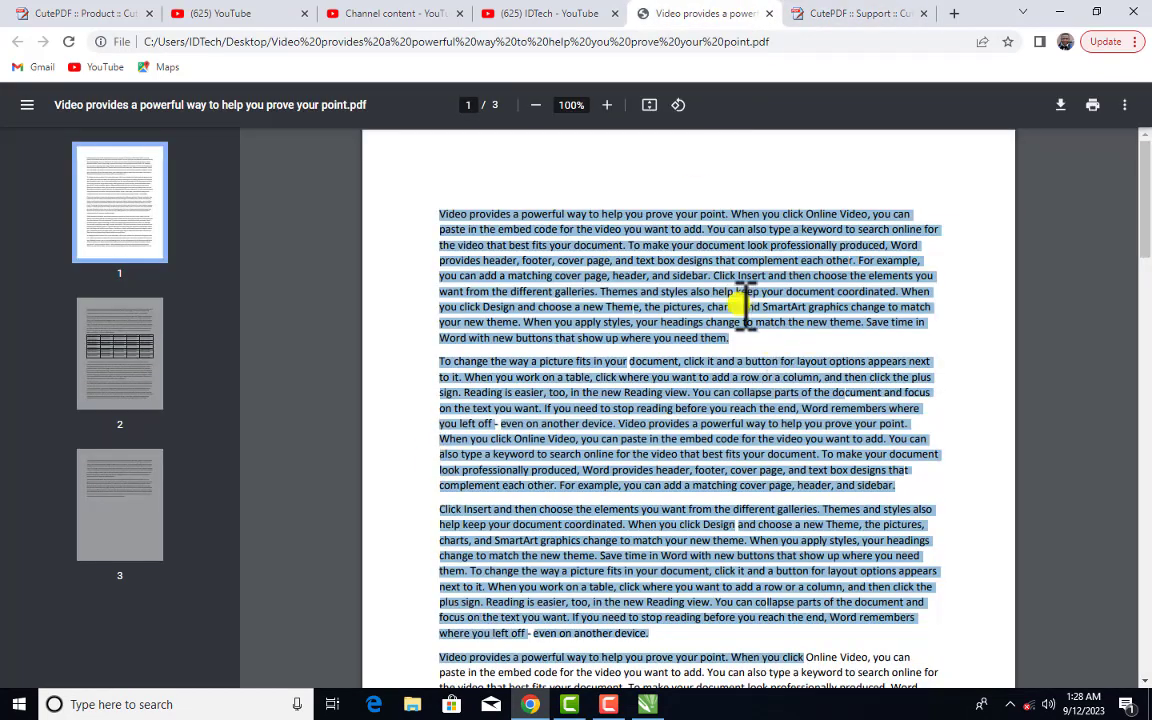
Clear the current text selection on the PDF's first page
left_click(518, 262)
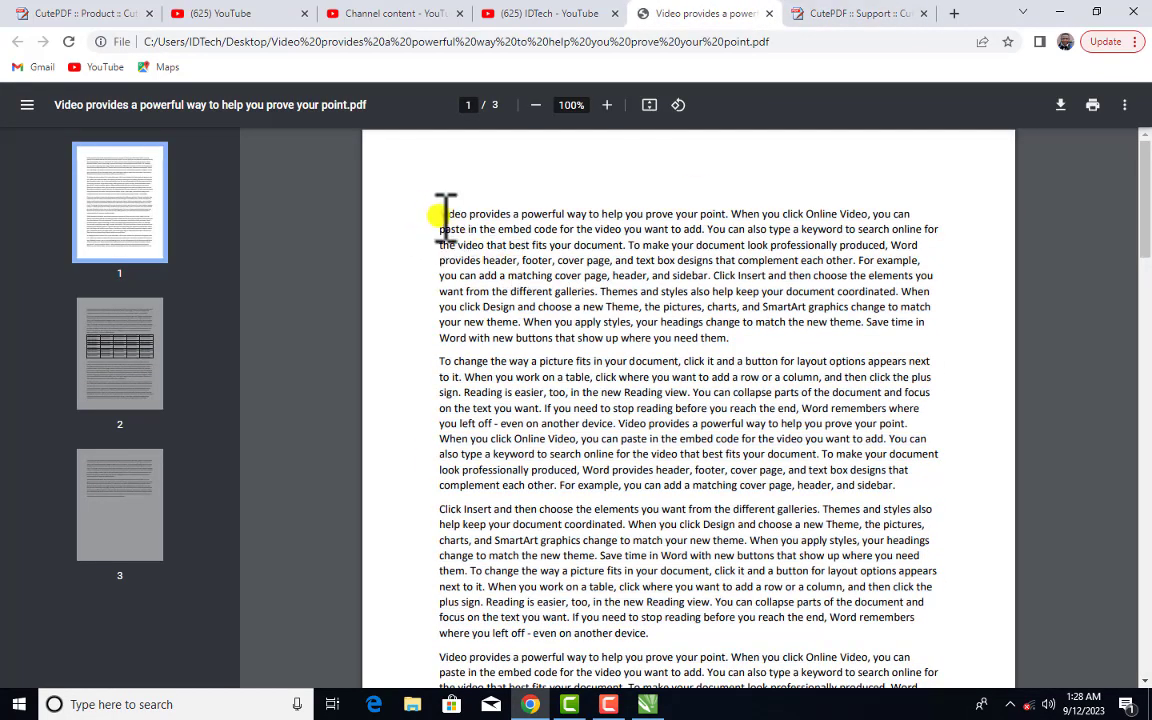
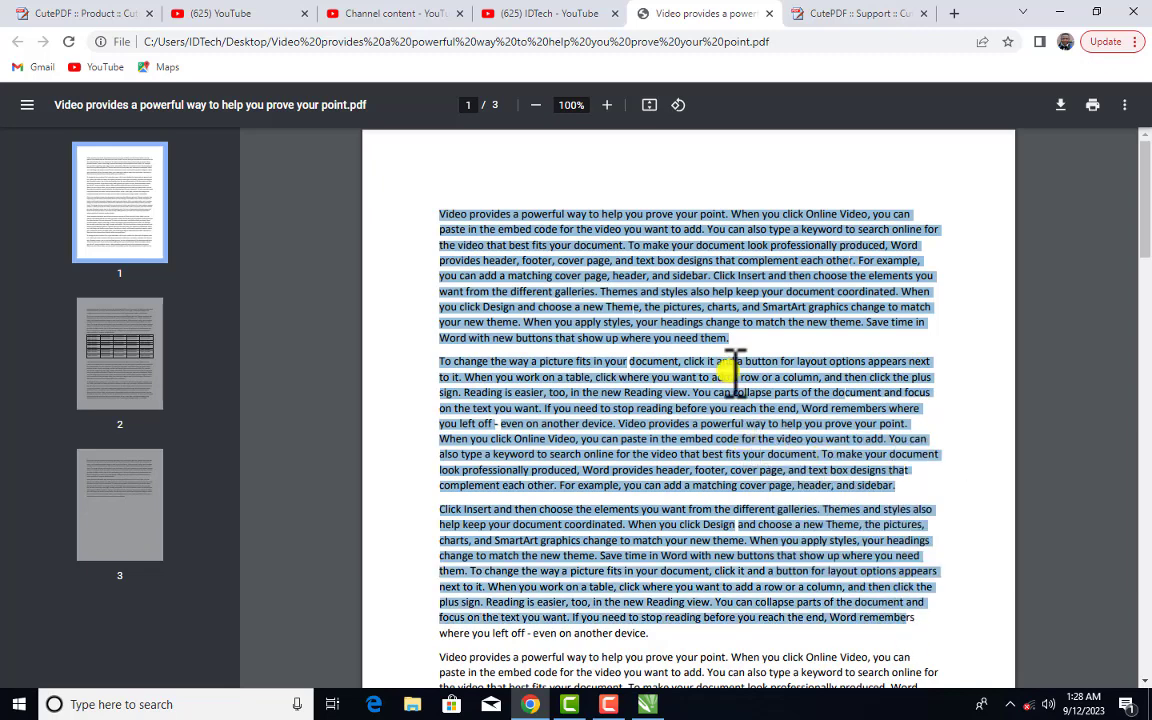
Cancel printing the PDF in Chrome and switch to the blank CorelDRAW Untitled-1 document
left_click(1093, 106)
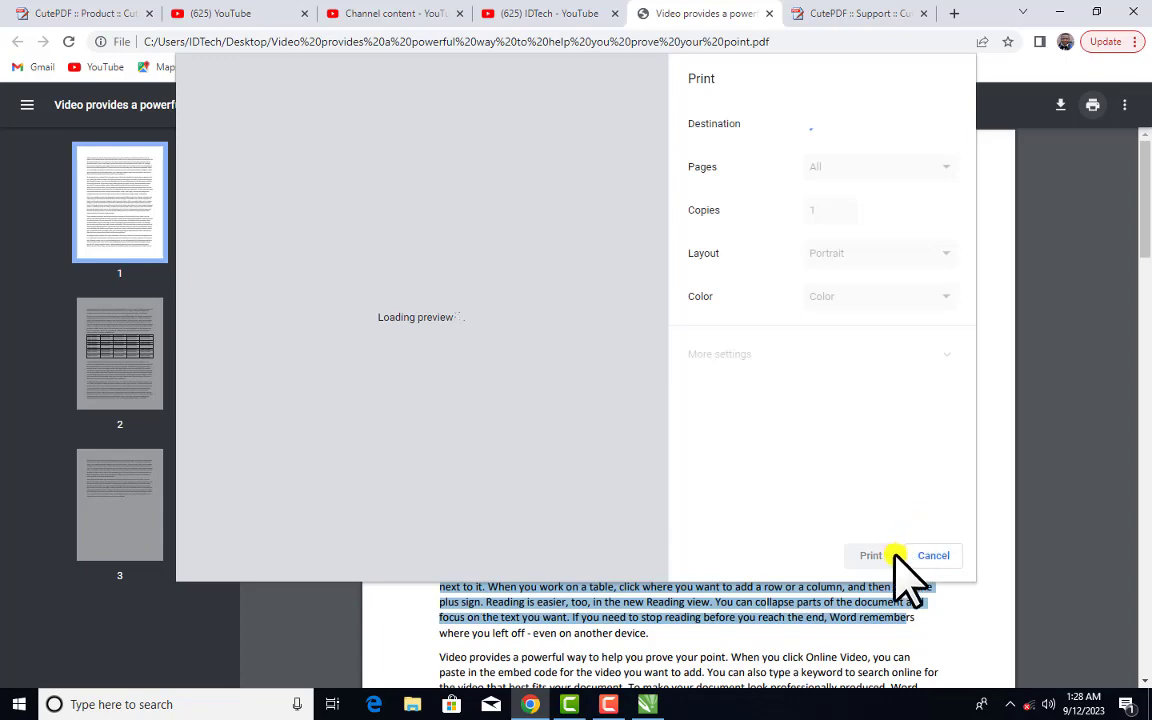
left_click(940, 556)
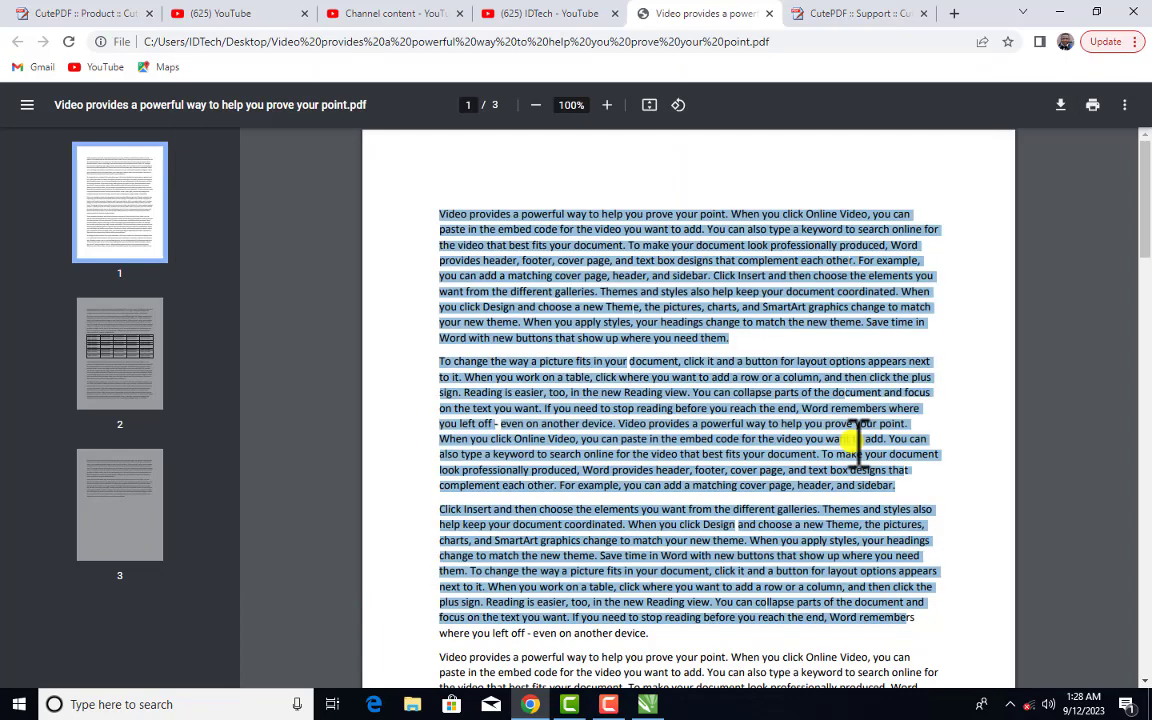
left_click(648, 704)
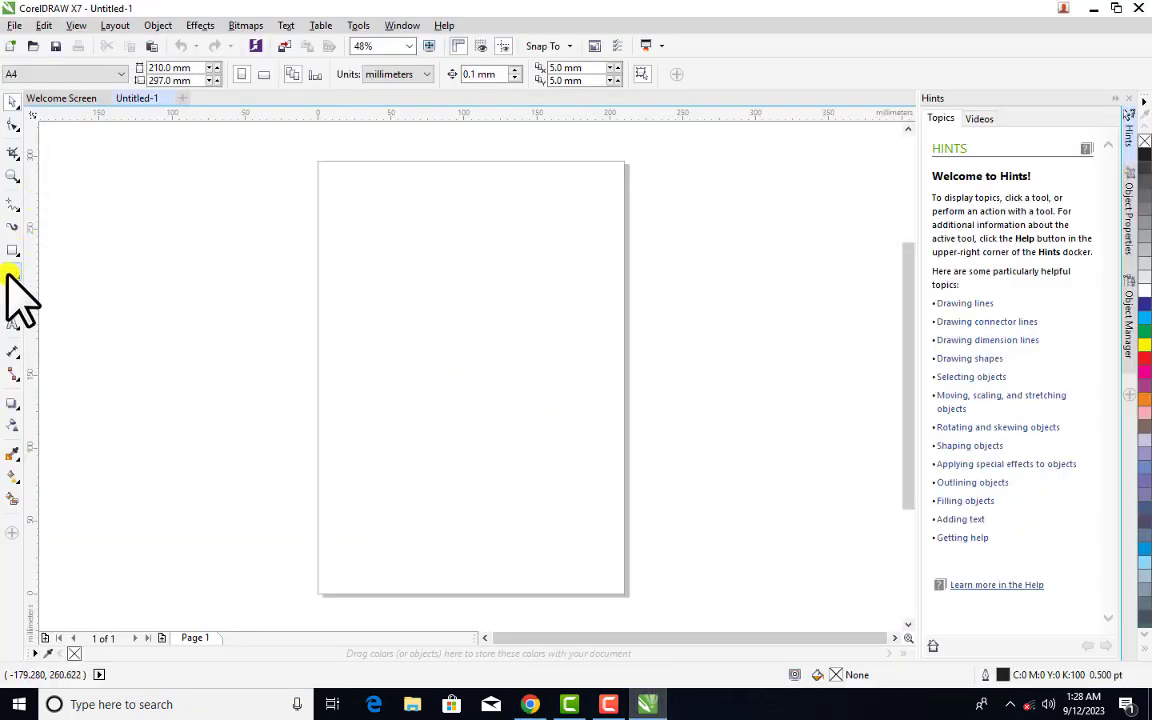
Draw a paragraph text frame on the A4 page, paste the sample paragraphs, and widen it
left_click(13, 322)
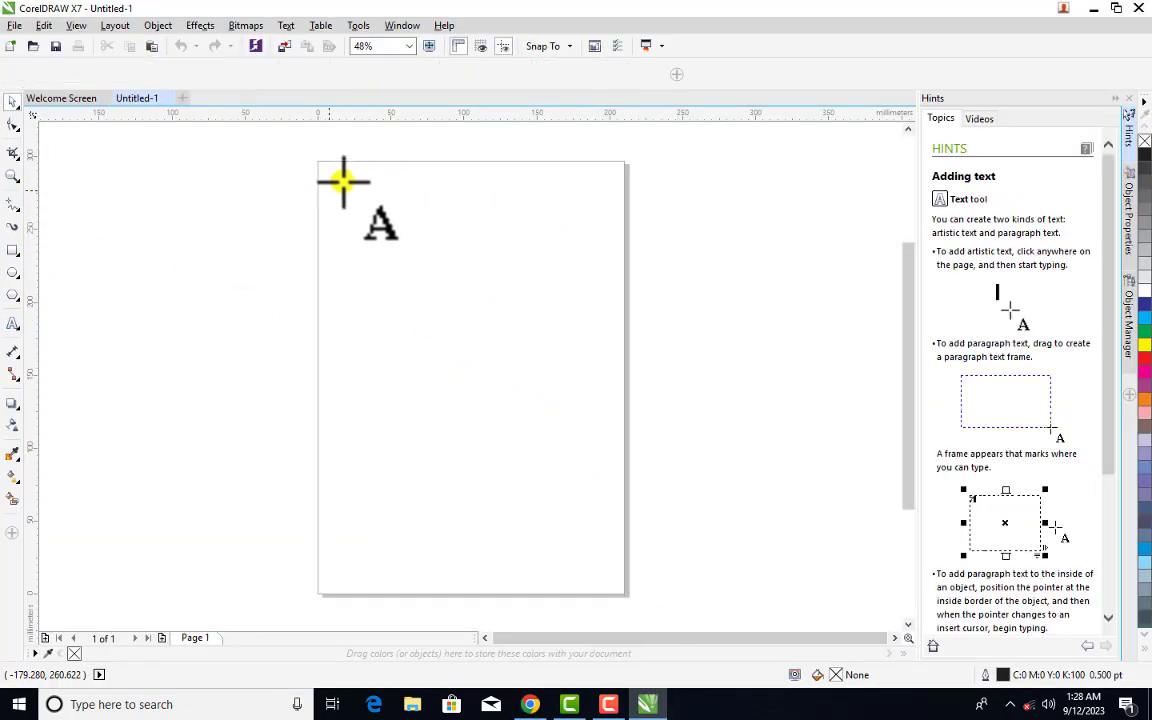
left_click_drag(343, 181, 591, 544)
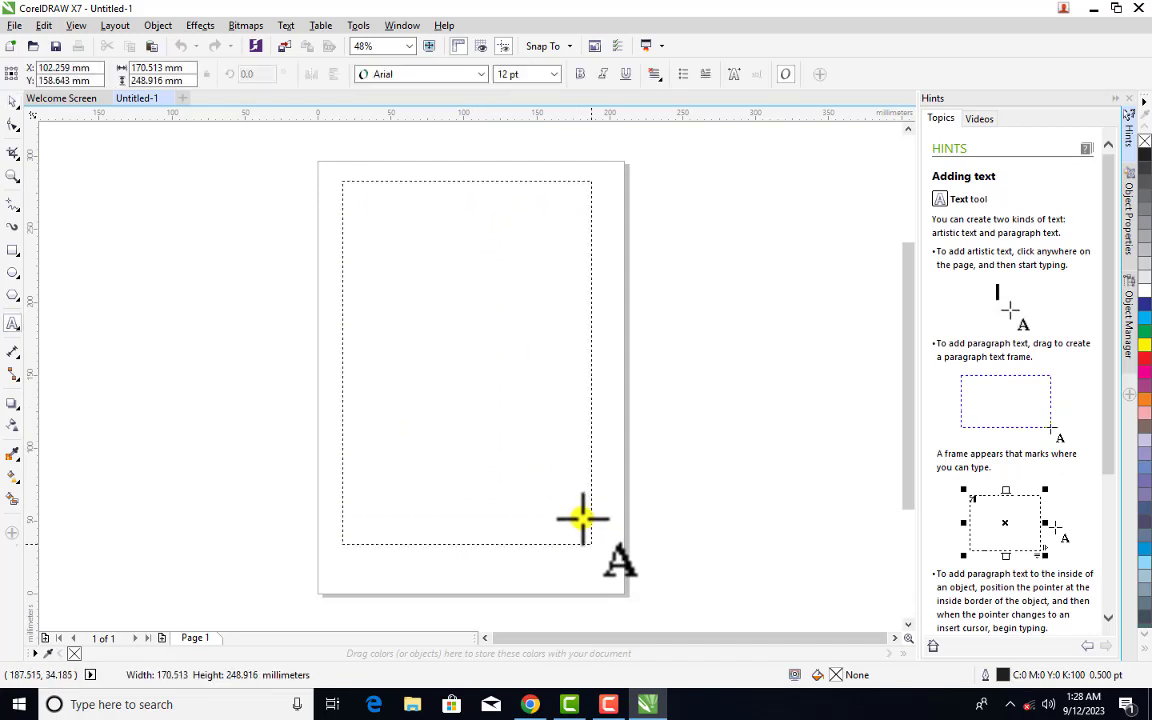
left_click(584, 485)
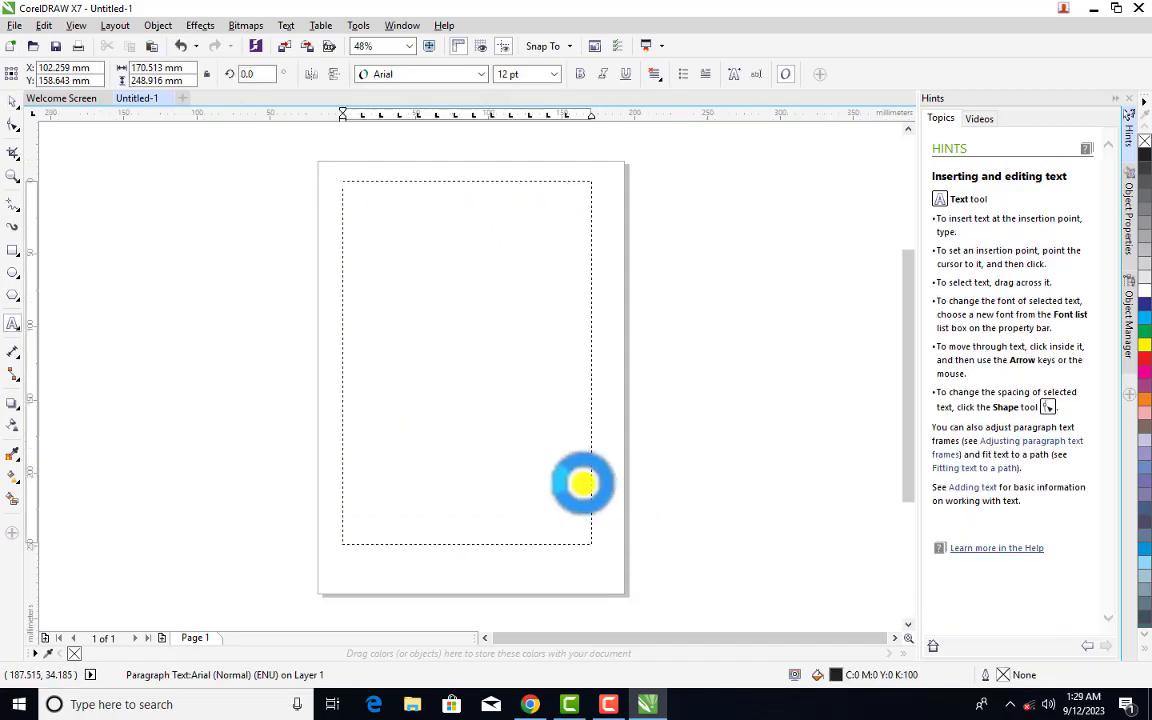
key("ctrl+v")
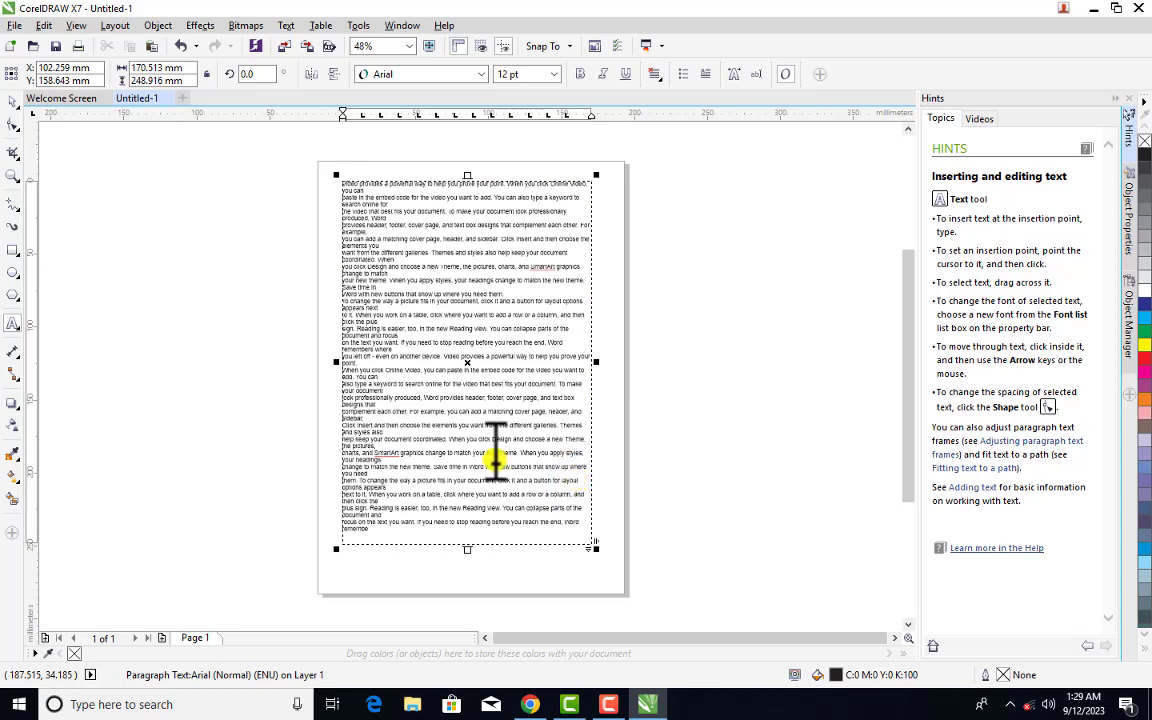
mouse_move(596, 548)
left_mouse_down()
mouse_move(609, 583)
mouse_move(609, 568)
left_mouse_up()
left_click(702, 424)
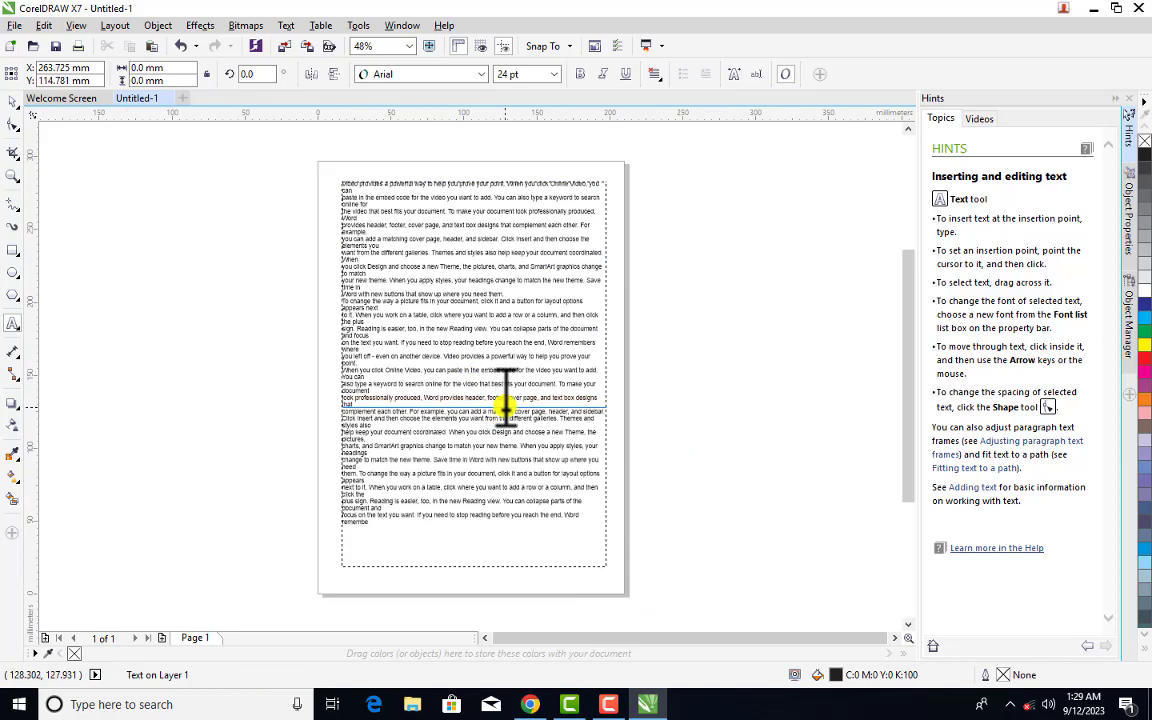
key("Escape")
scroll(700, 500, "up", 1)
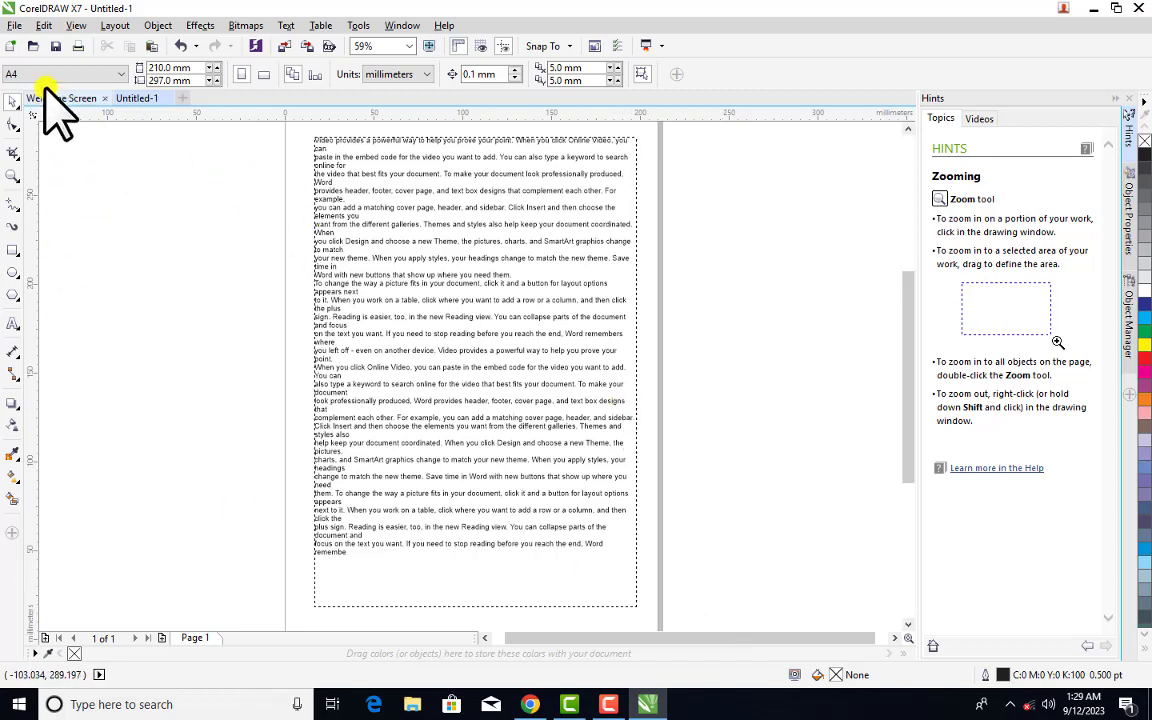
Select CutePDF Writer as the printer in the Print dialog and open its Preferences
left_click(14, 24)
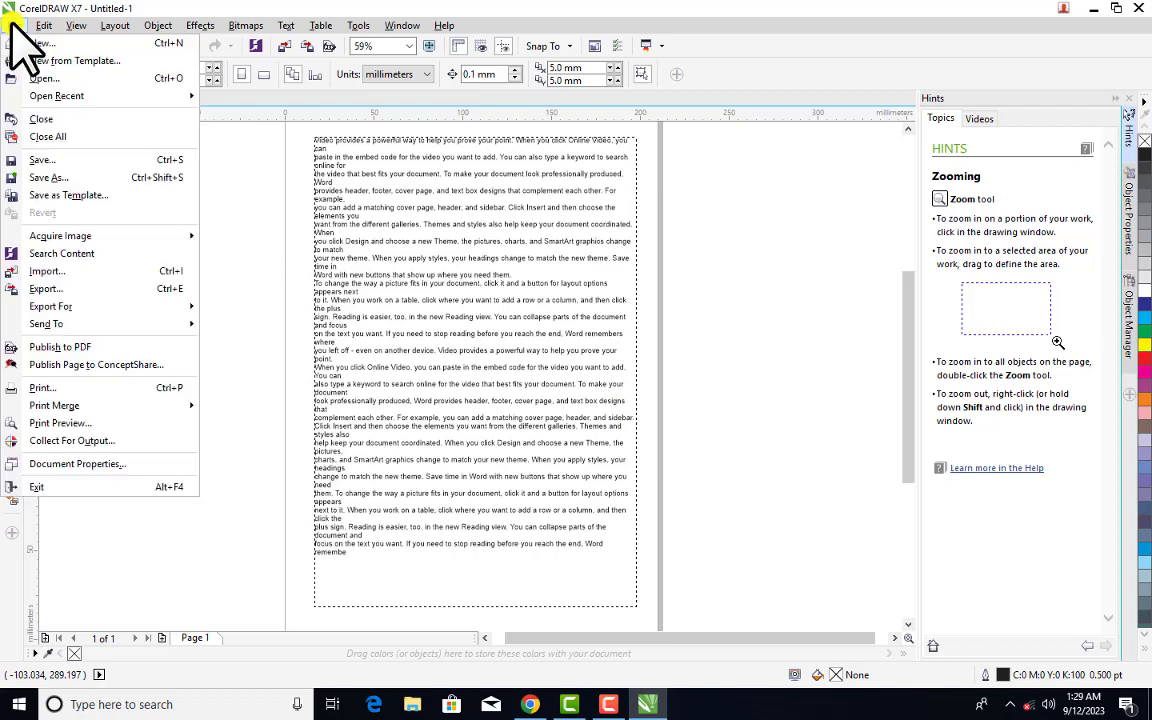
left_click(100, 388)
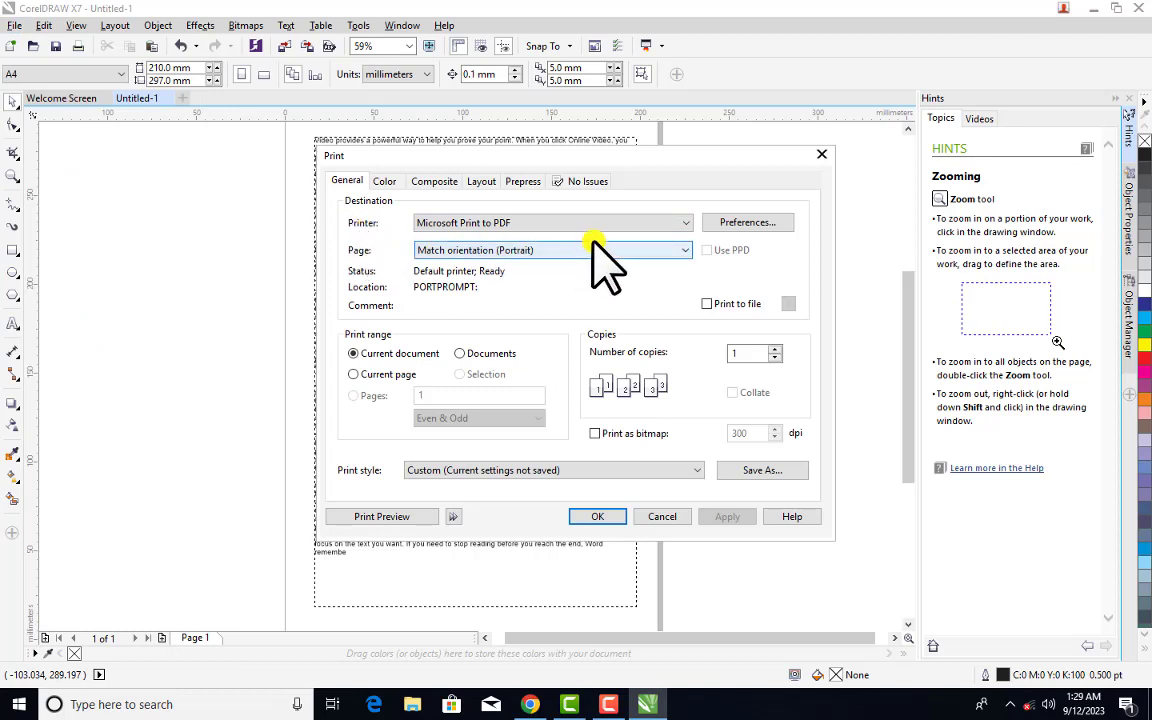
left_click(675, 223)
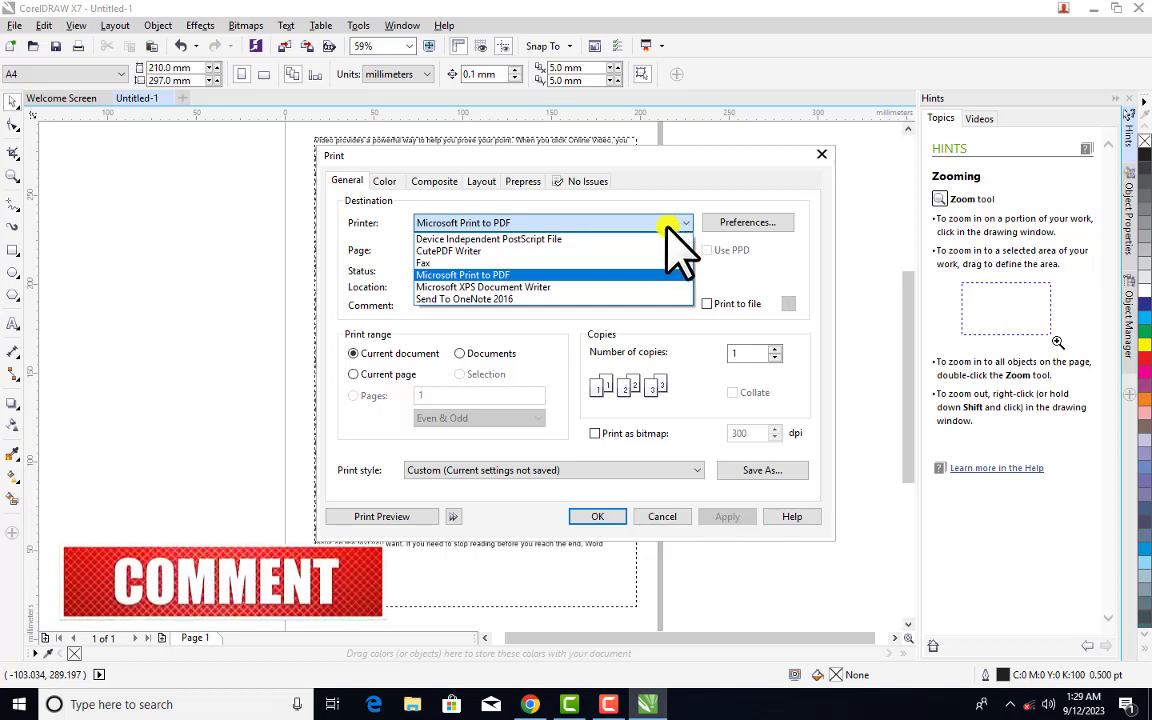
left_click(581, 277)
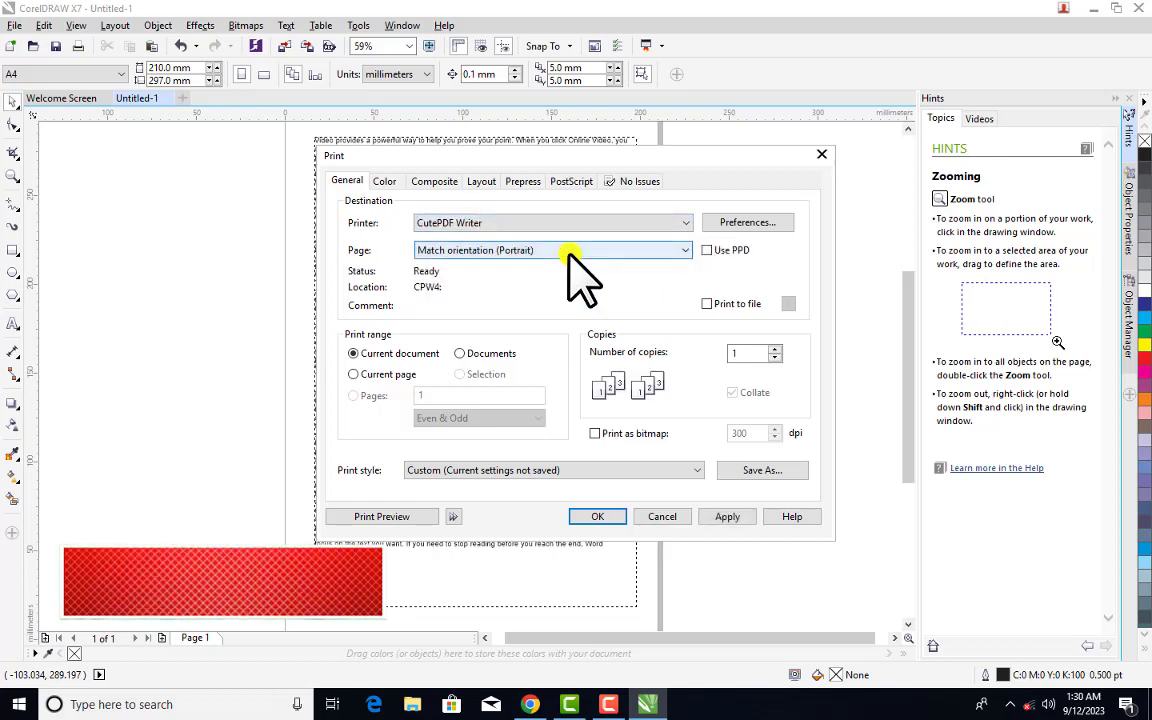
left_click(598, 223)
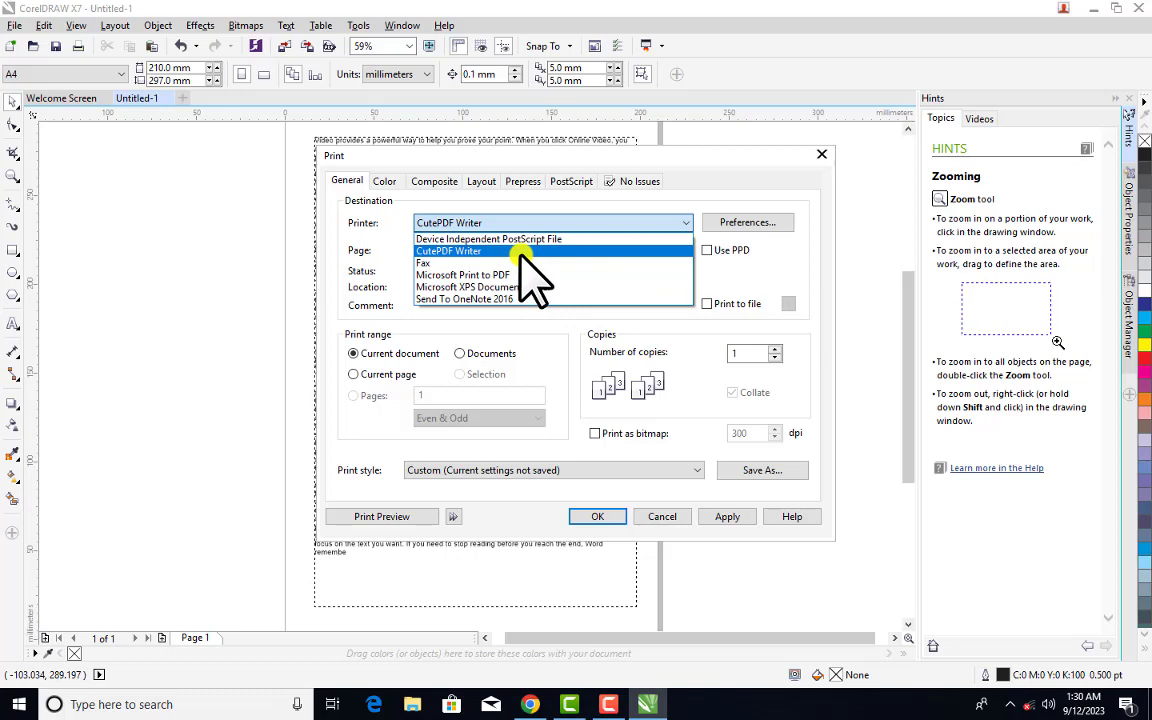
left_click(530, 258)
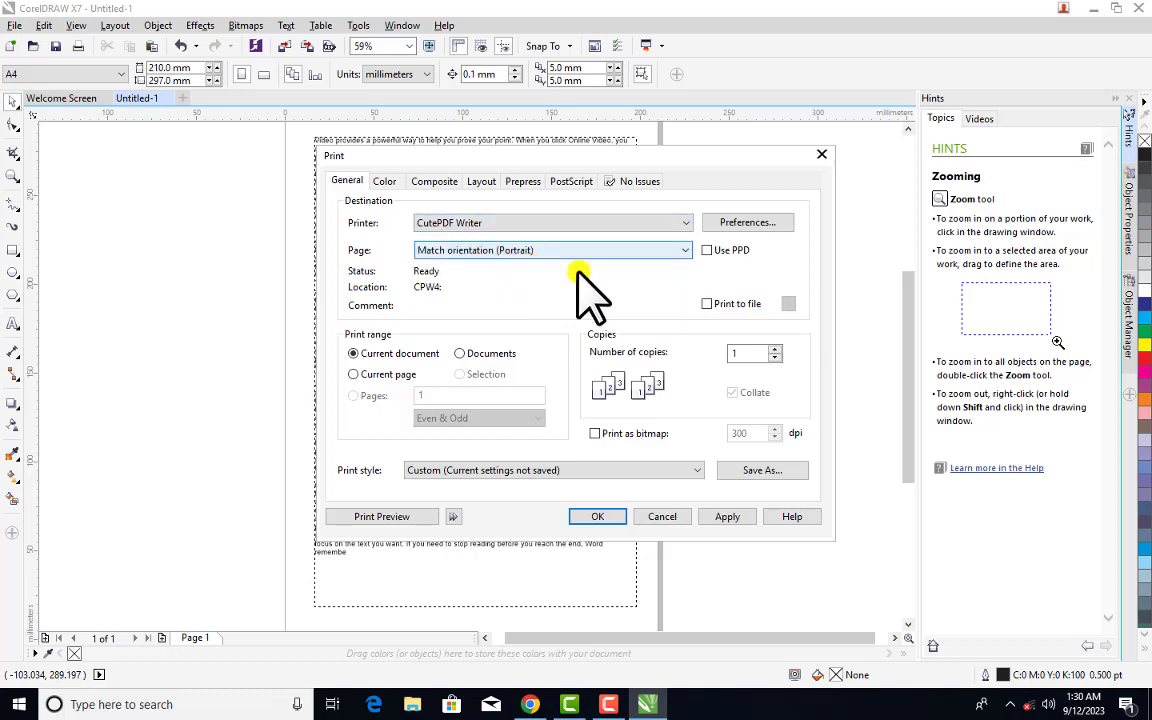
left_click(760, 224)
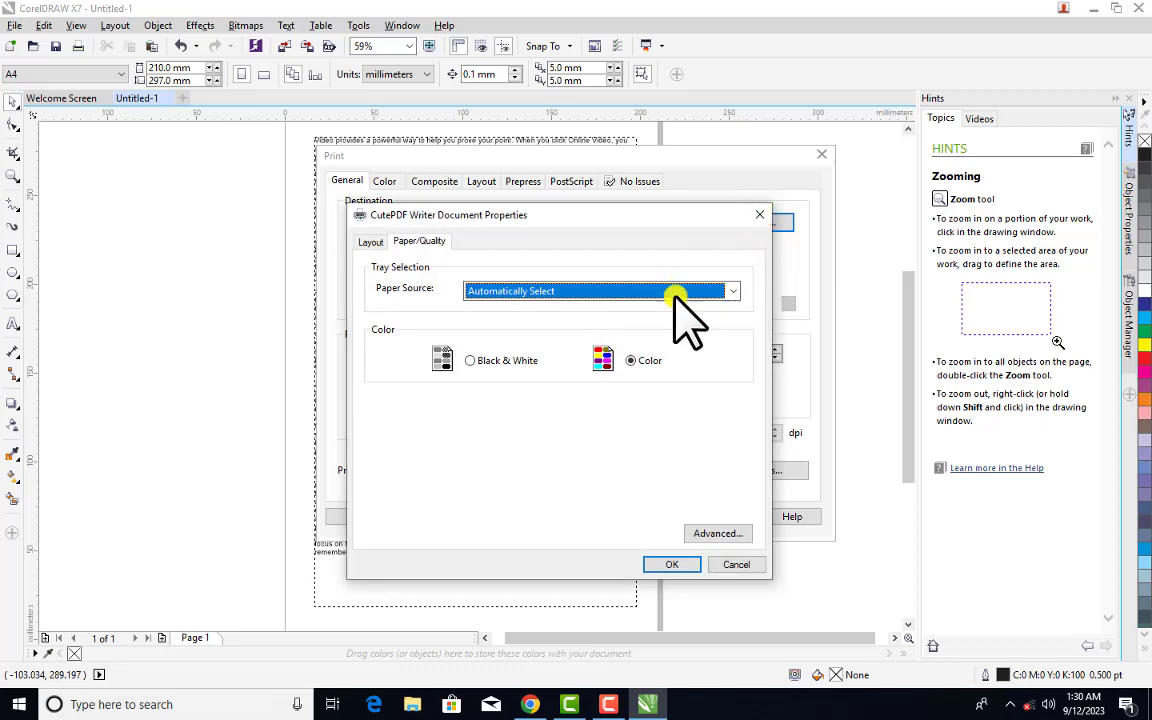
Keep Automatically Select paper source and Portrait orientation, and set the paper size to A4
left_click(732, 290)
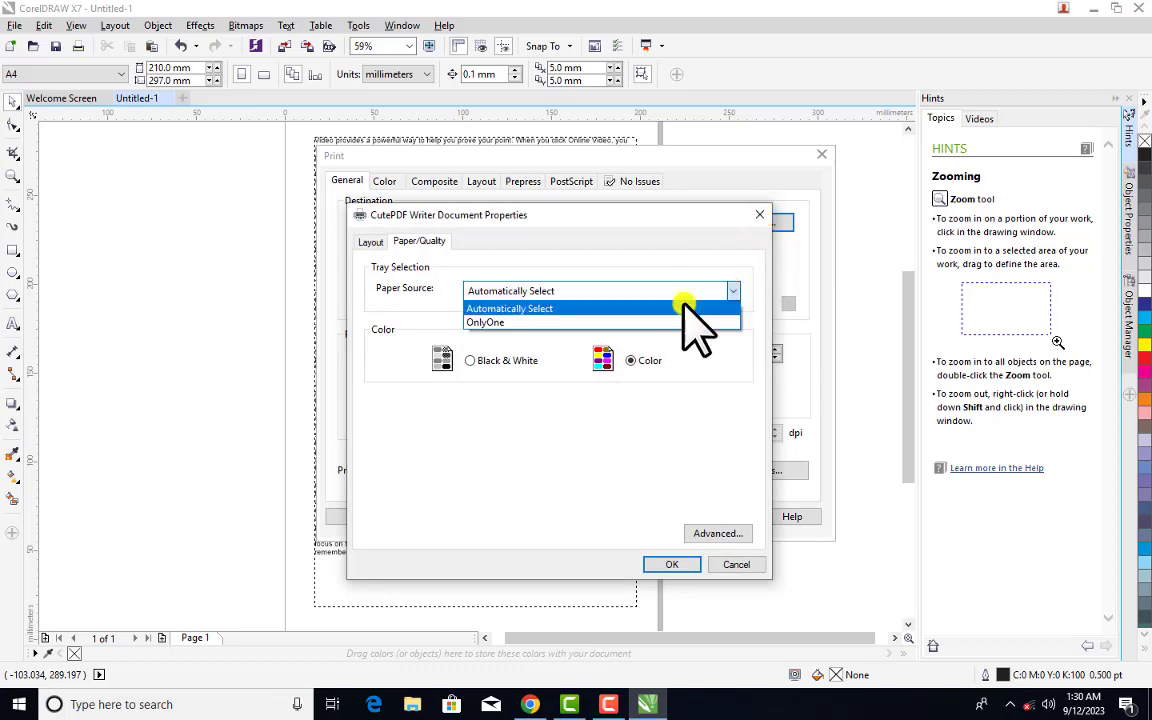
left_click(655, 308)
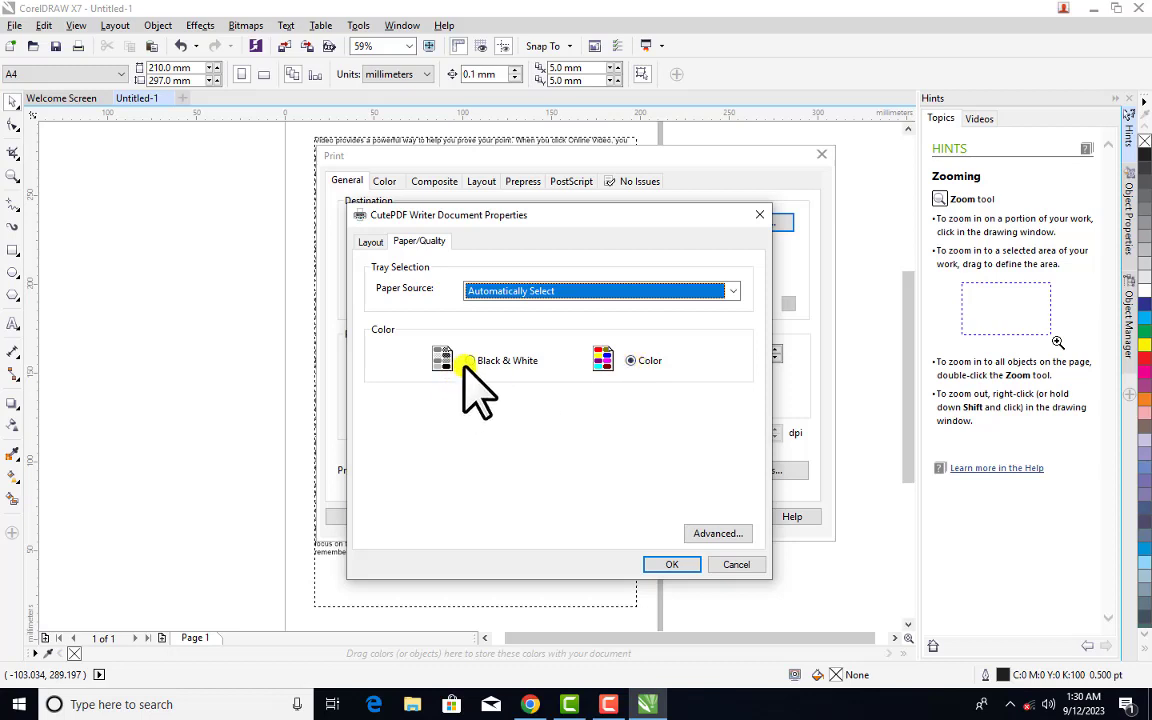
left_click(371, 241)
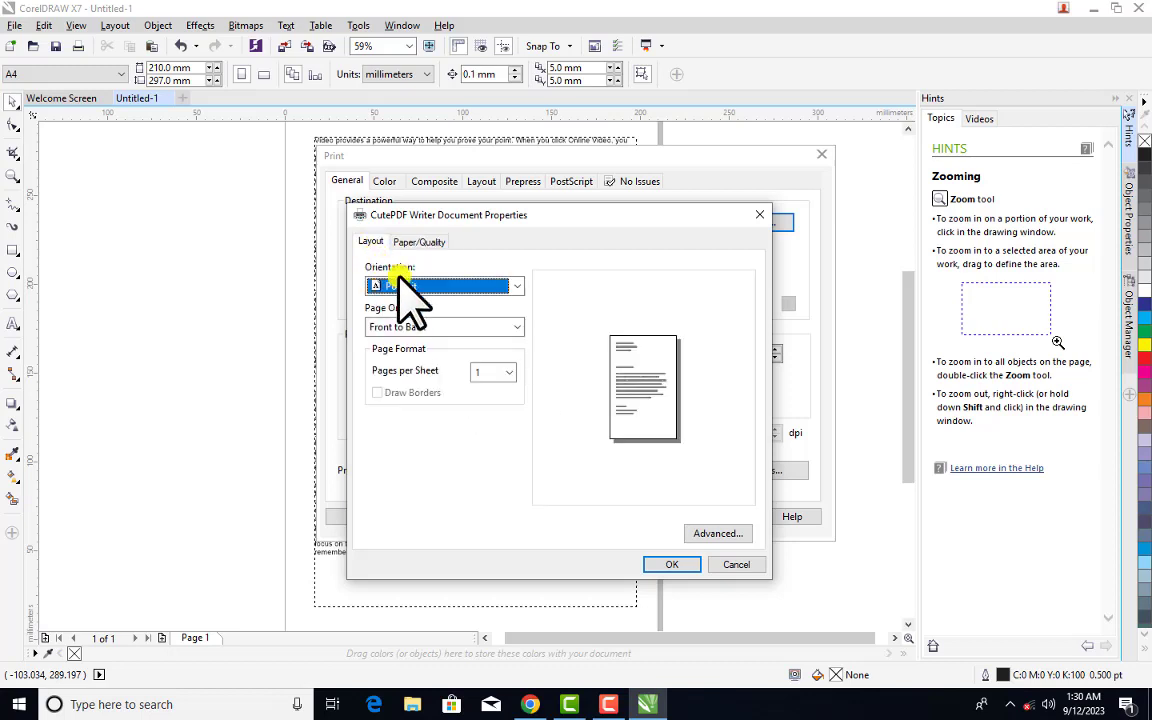
left_click(513, 287)
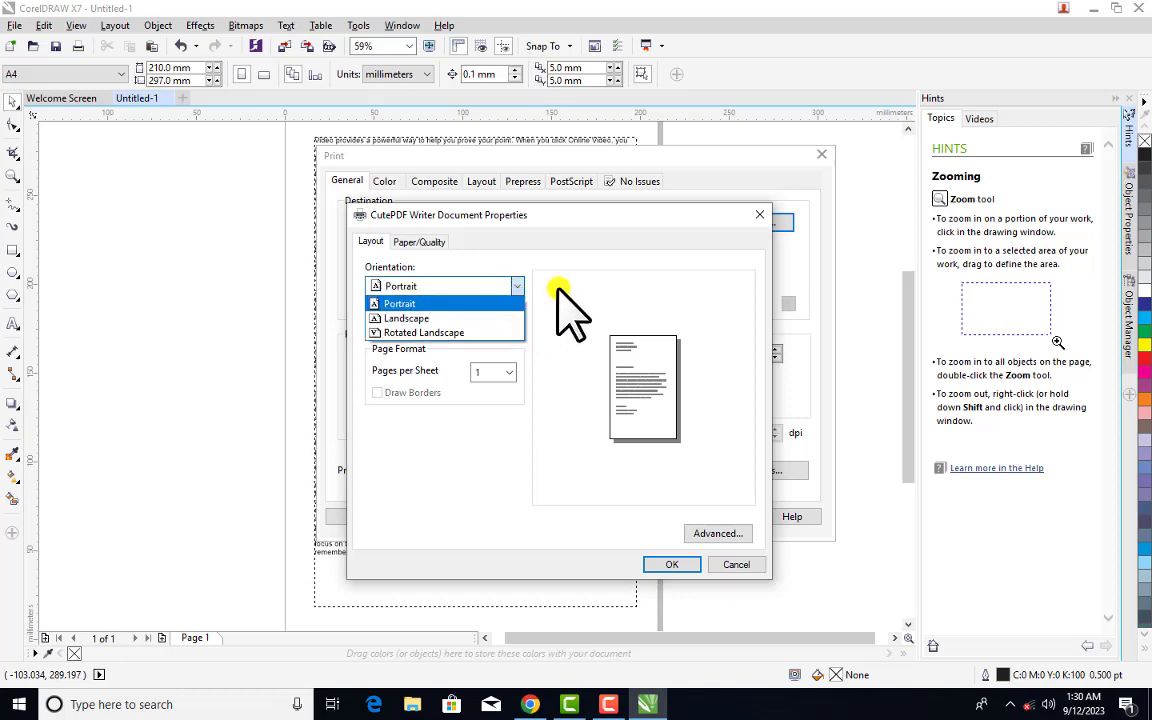
left_click(527, 290)
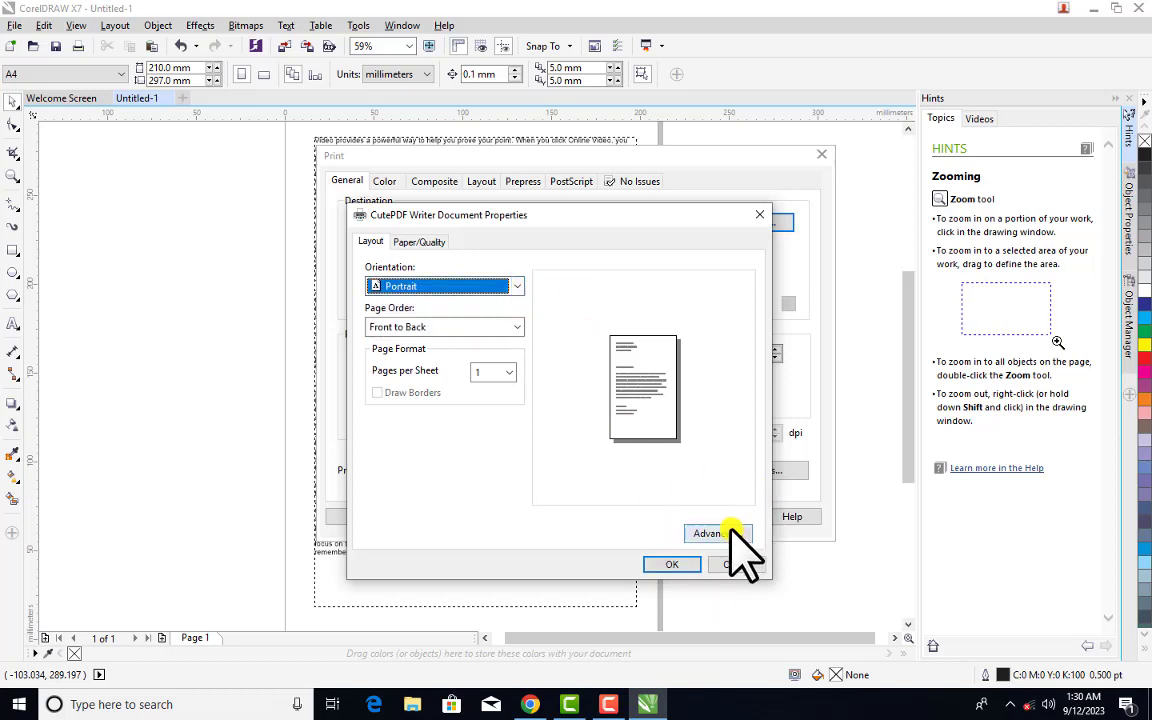
left_click(722, 534)
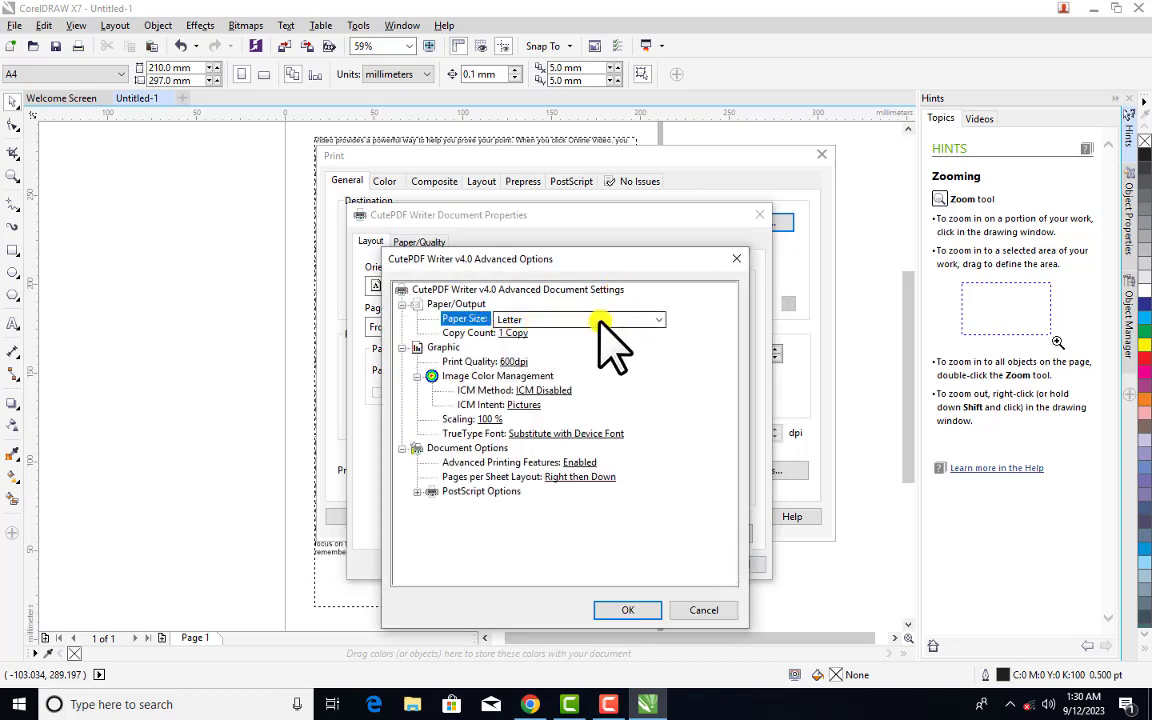
left_click(612, 320)
scroll(575, 240, "up", 7)
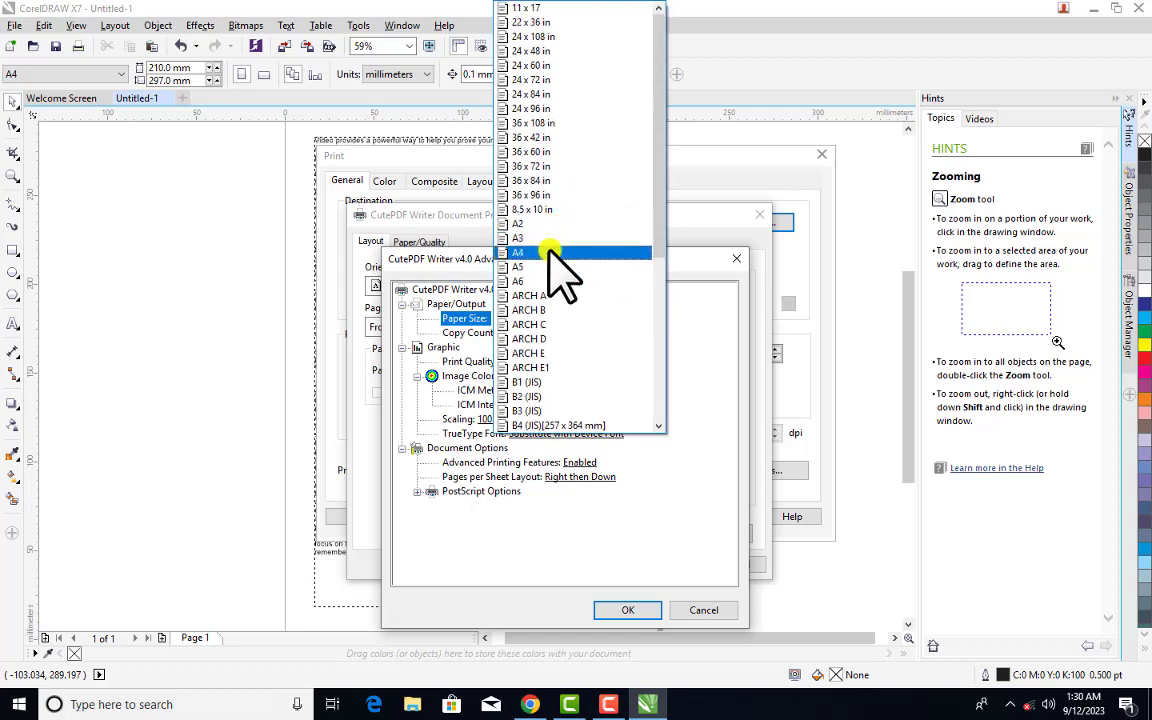
left_click(558, 252)
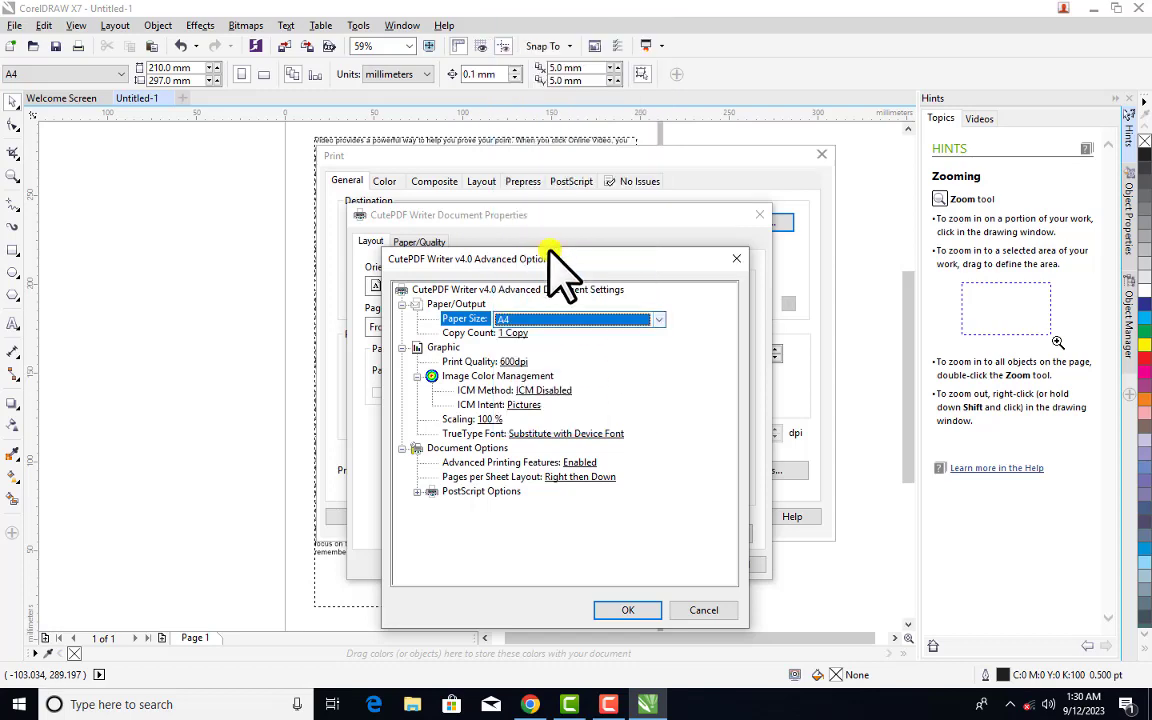
left_click(640, 610)
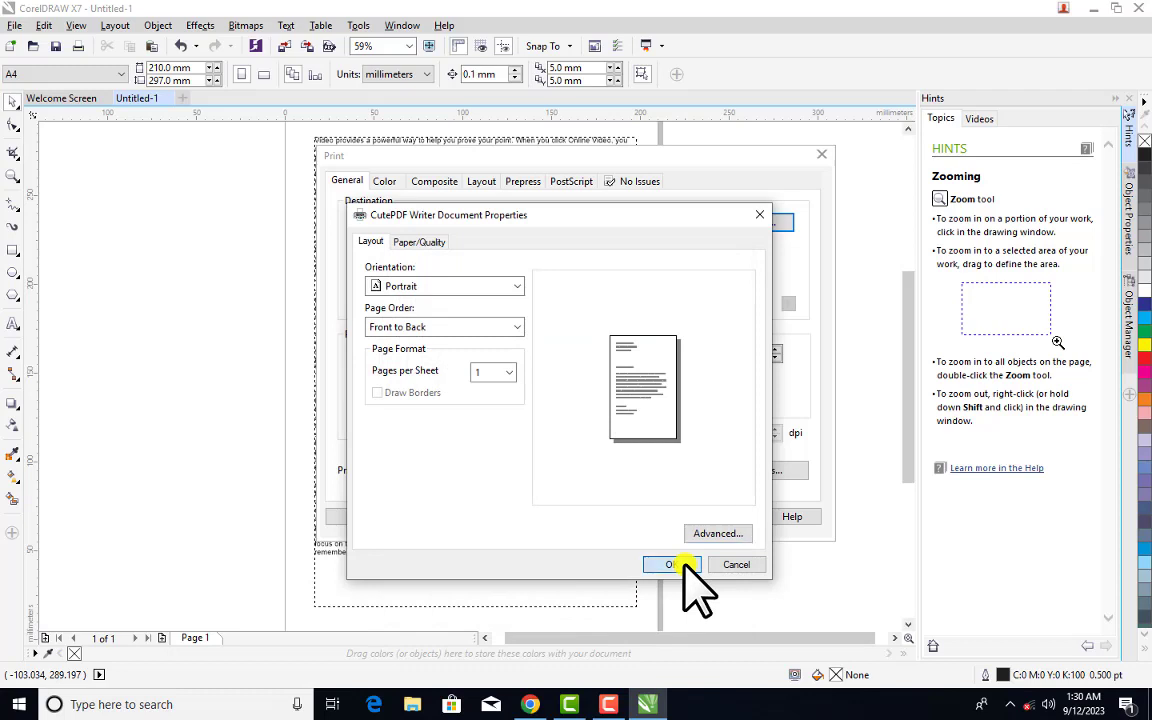
Accept the CutePDF properties, apply the settings, and print the document to PDF
left_click(684, 565)
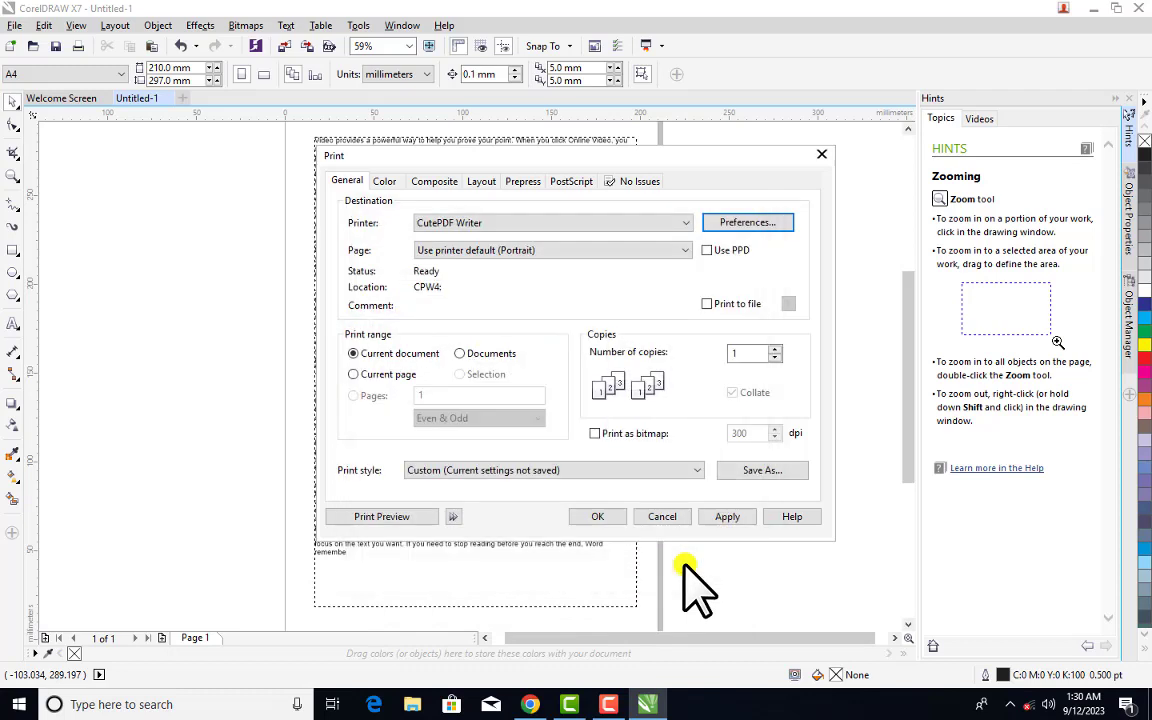
left_click(720, 516)
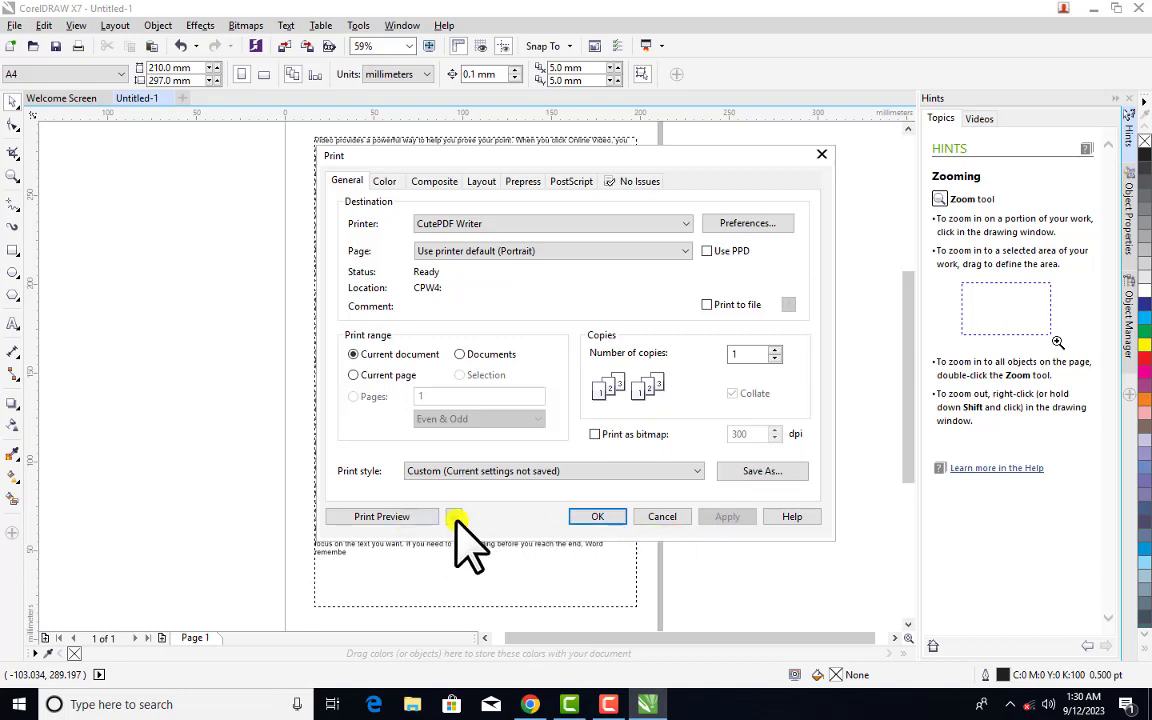
left_click(604, 516)
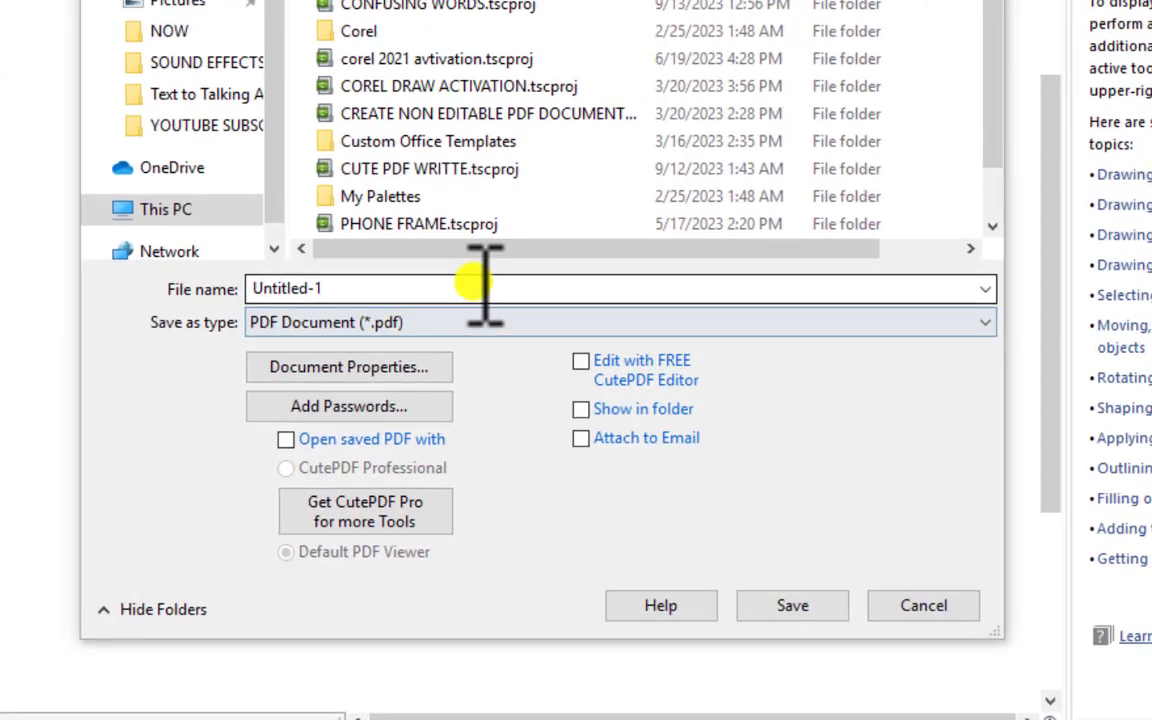
Name the PDF 'new doc', target the Desktop, and bring up the password security settings
left_click(489, 287)
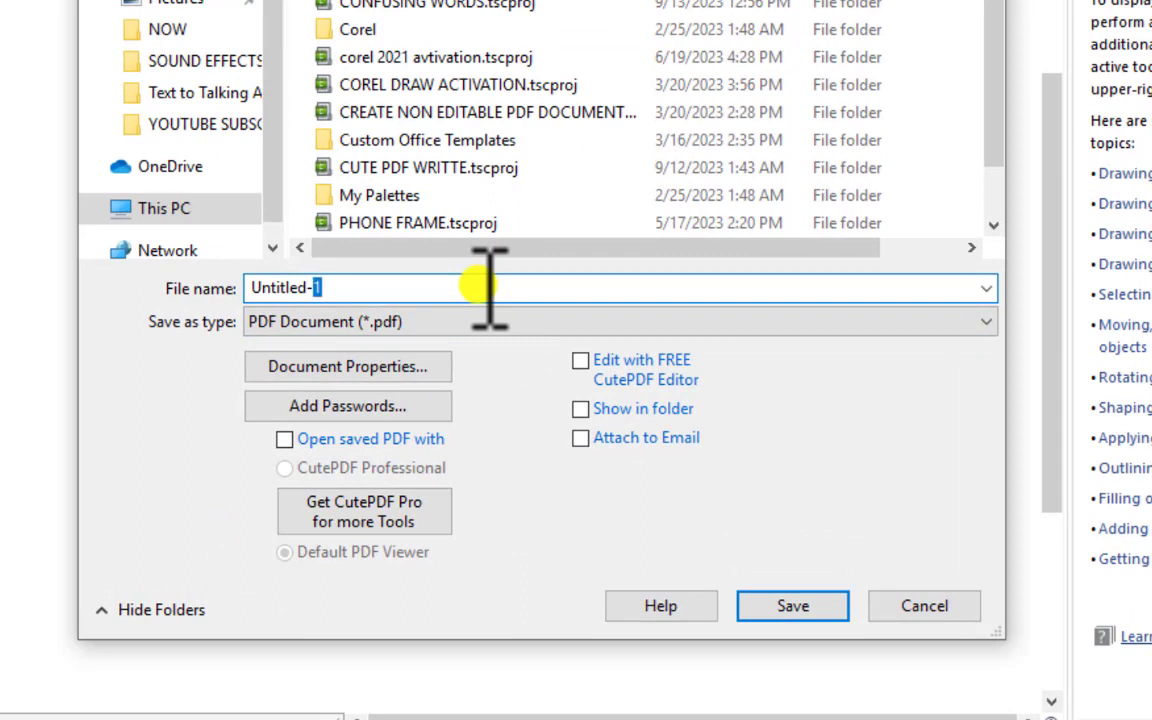
left_click_drag(489, 287, 14, 370)
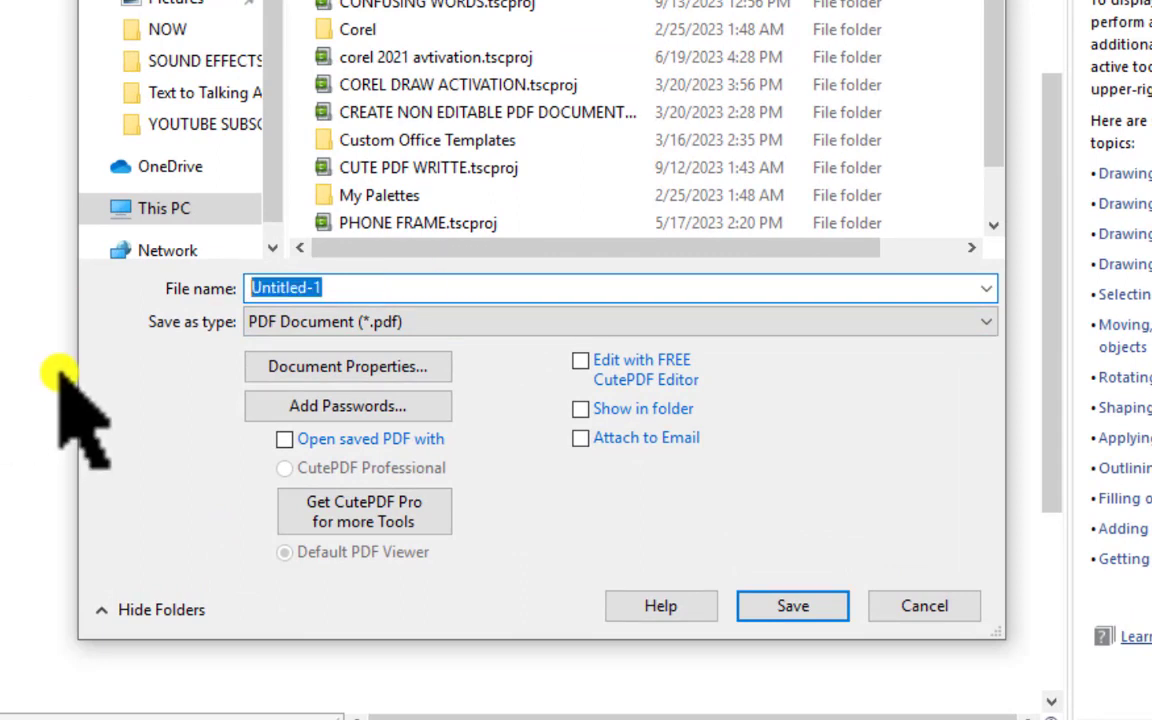
type("new doc")
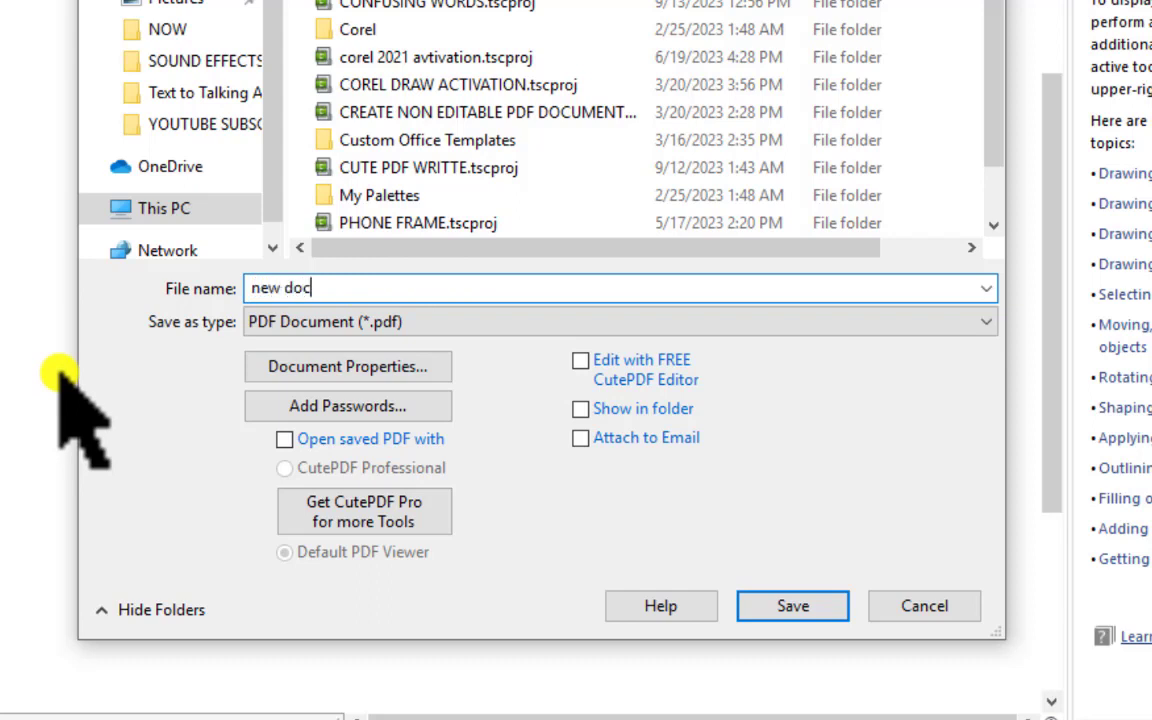
scroll(176, 118, "up", 3)
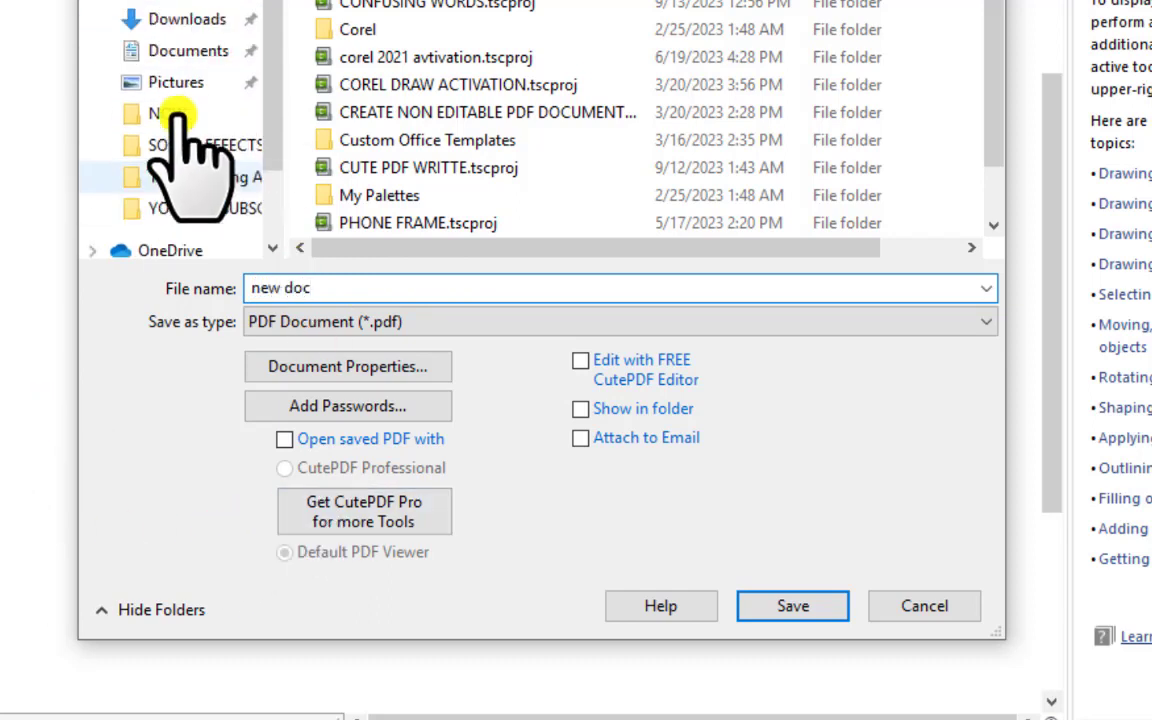
left_click(203, 4)
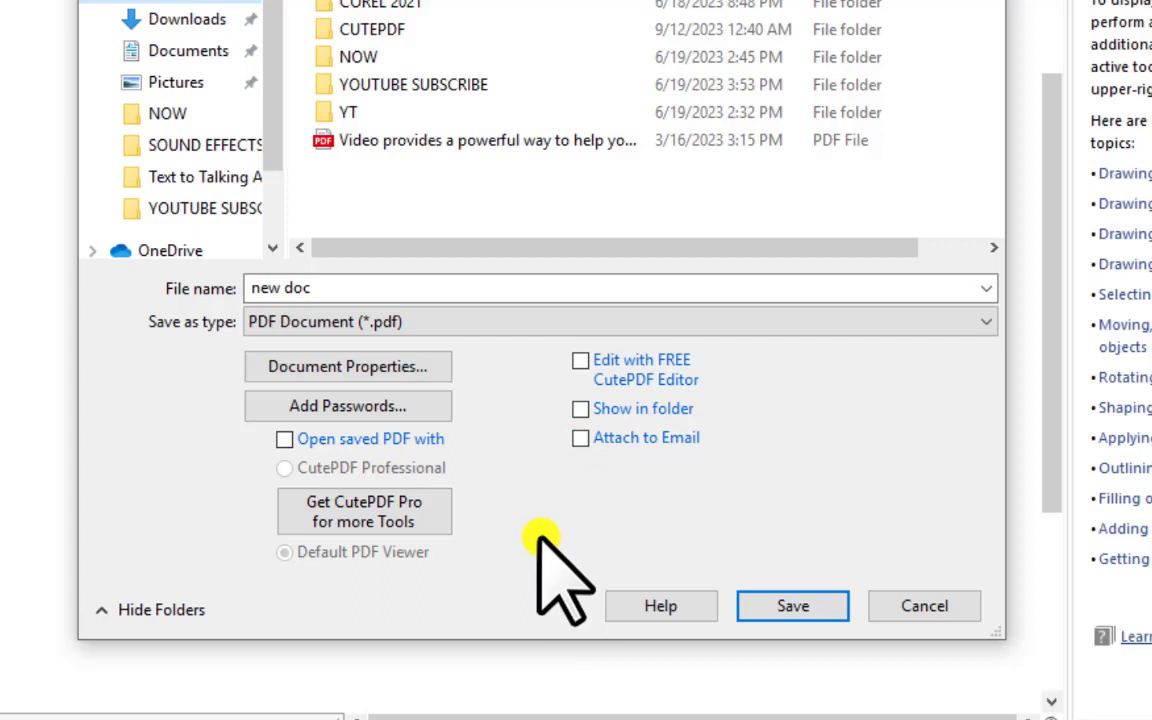
left_click(378, 410)
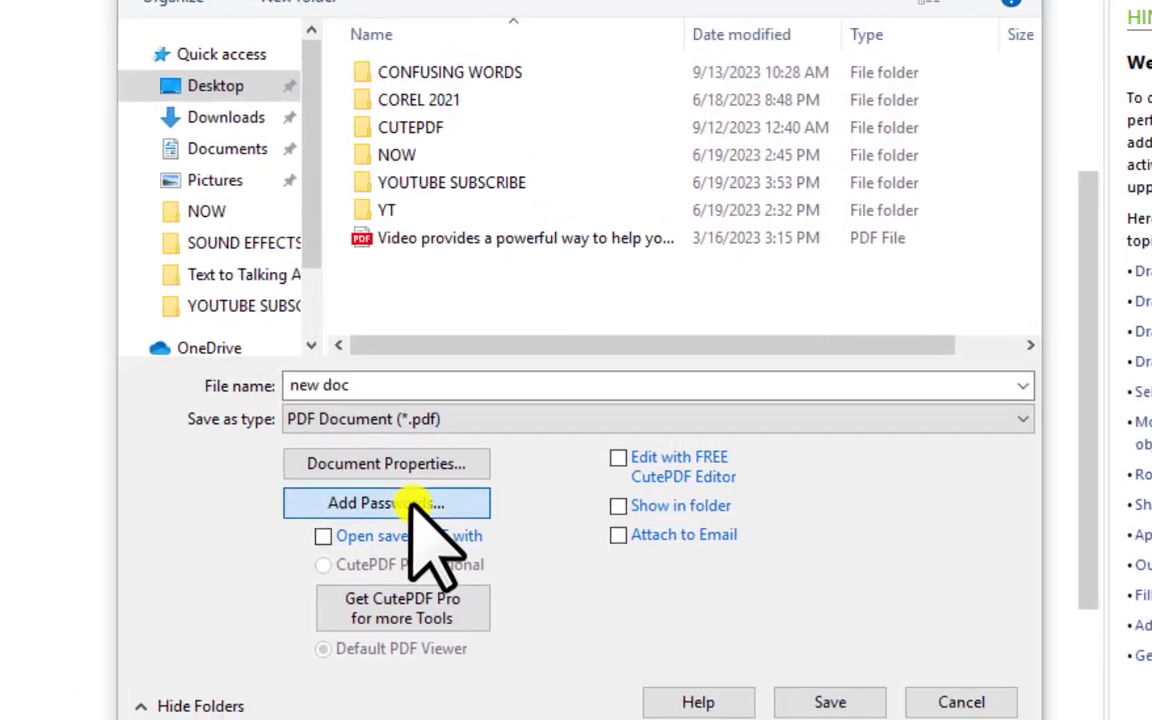
left_click(372, 406)
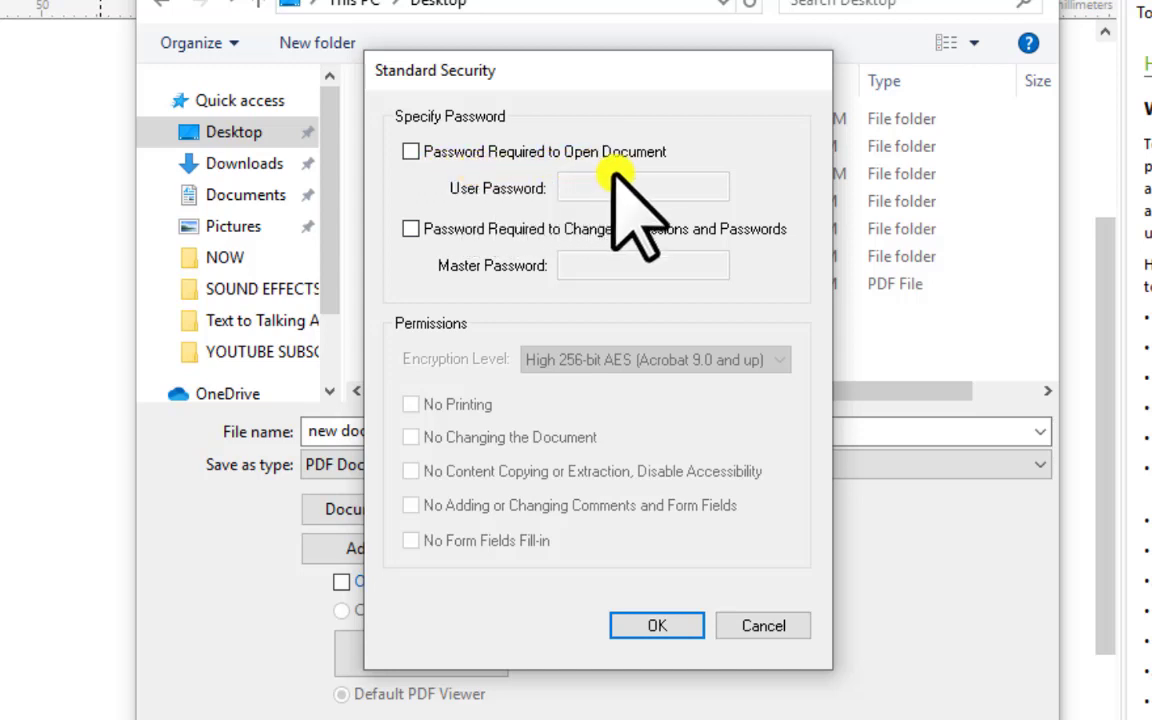
Require only a permissions password and block printing, changing, and content copying of the PDF
left_click(410, 152)
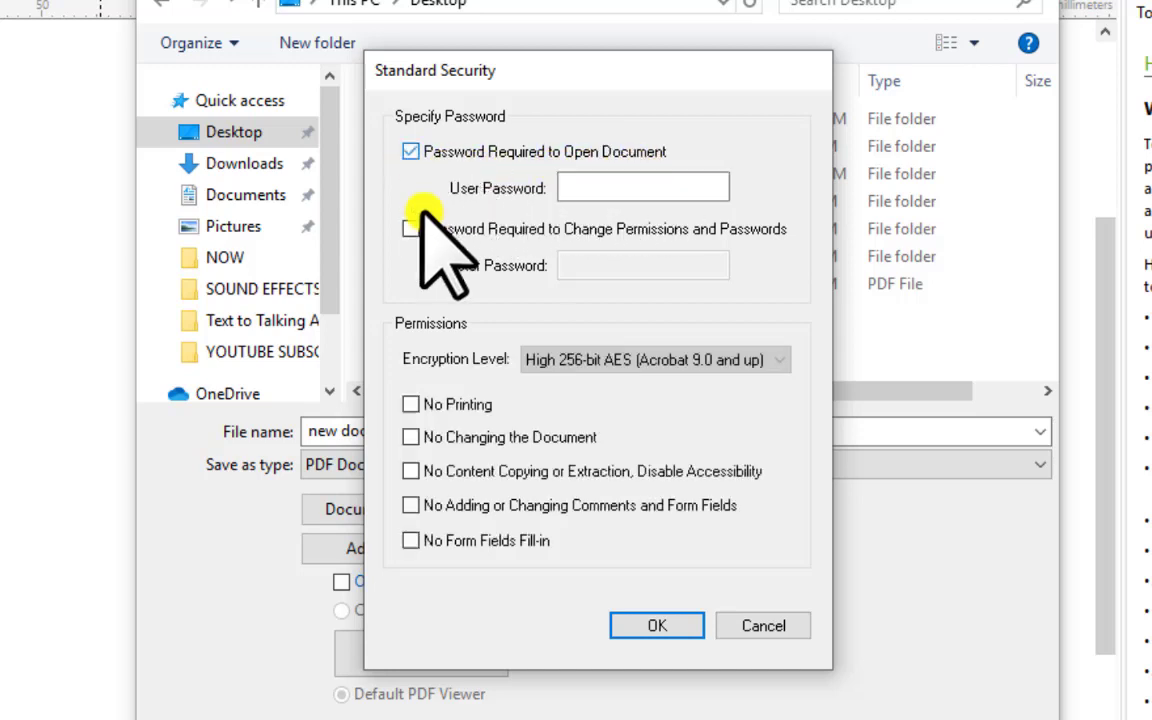
left_click(635, 186)
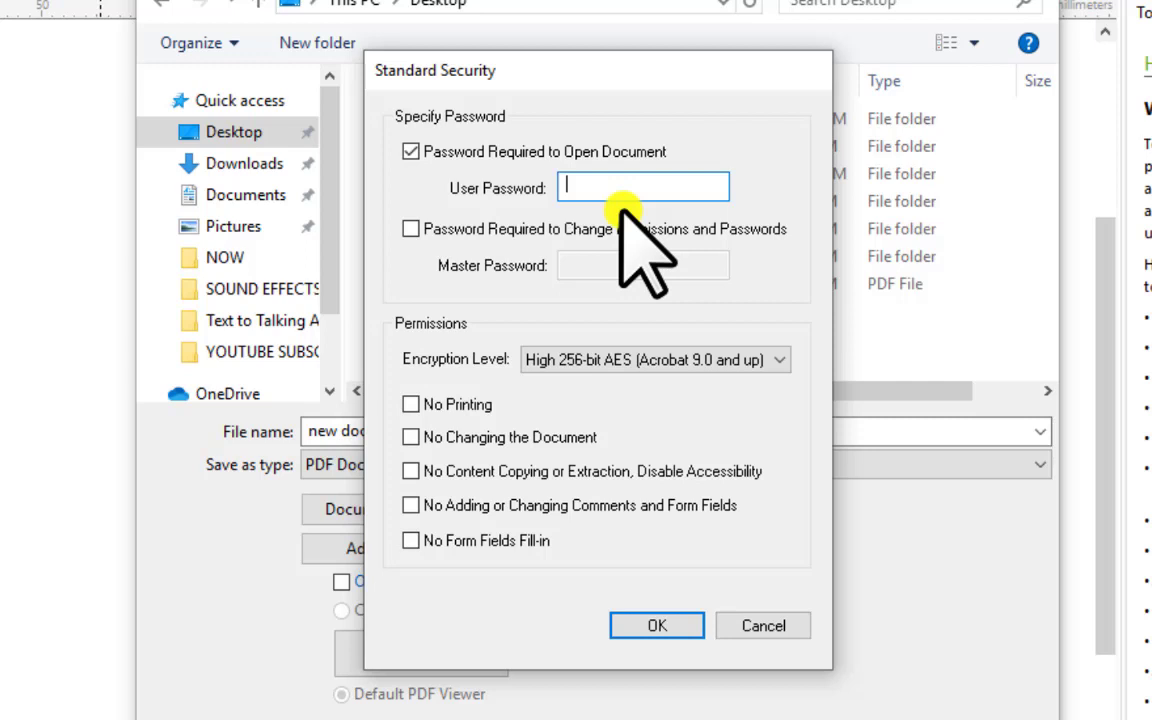
left_click(440, 151)
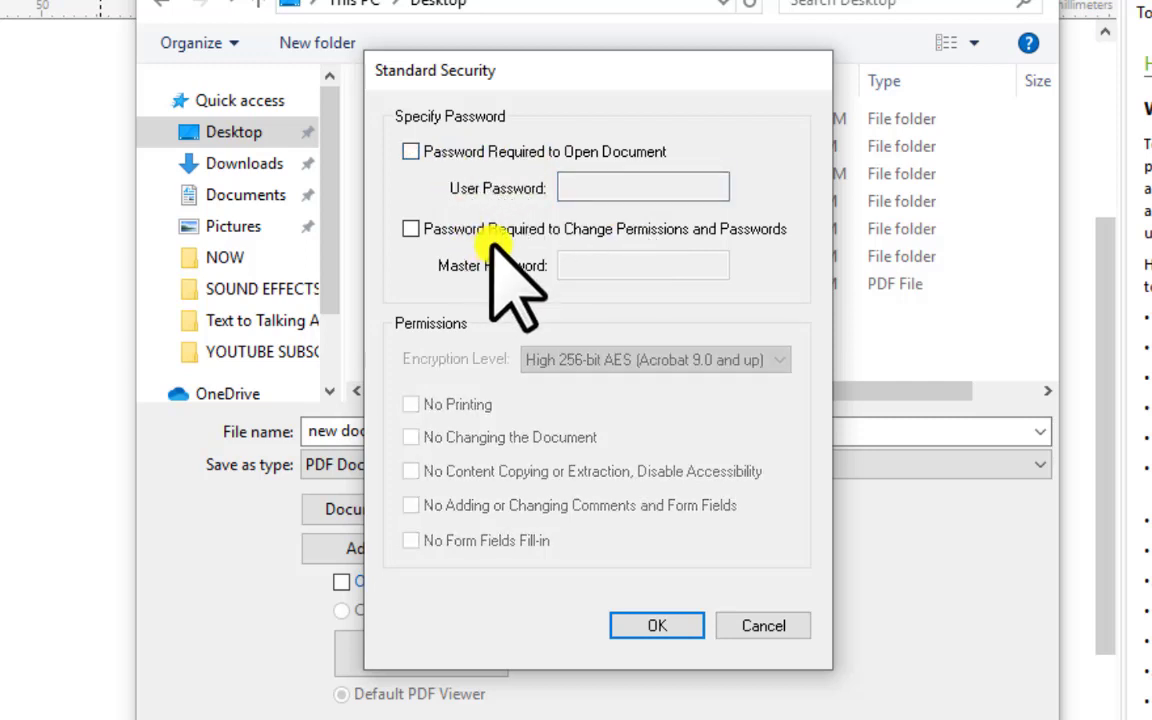
left_click(432, 229)
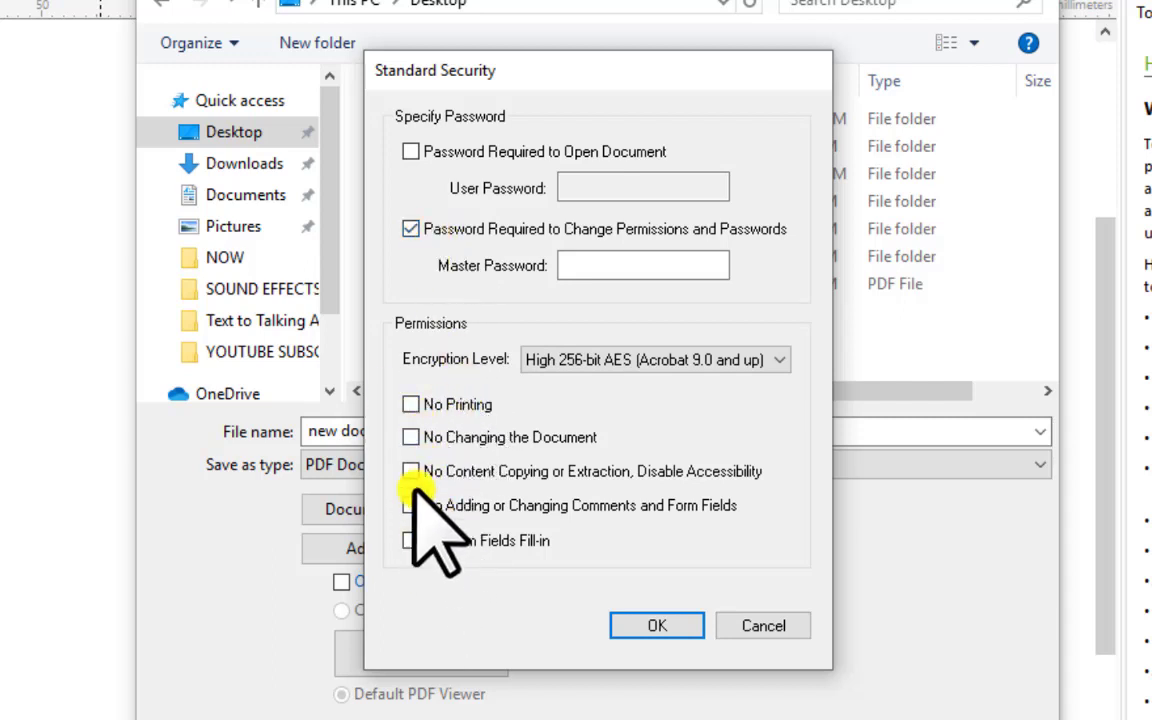
left_click(411, 404)
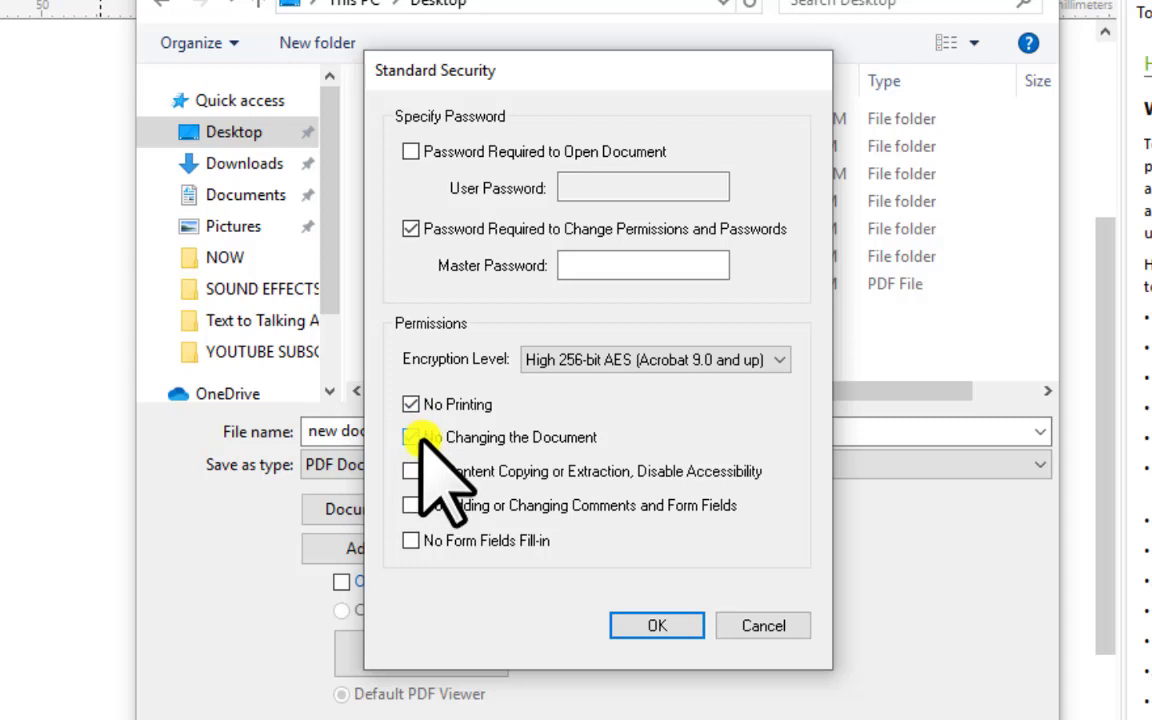
left_click(411, 437)
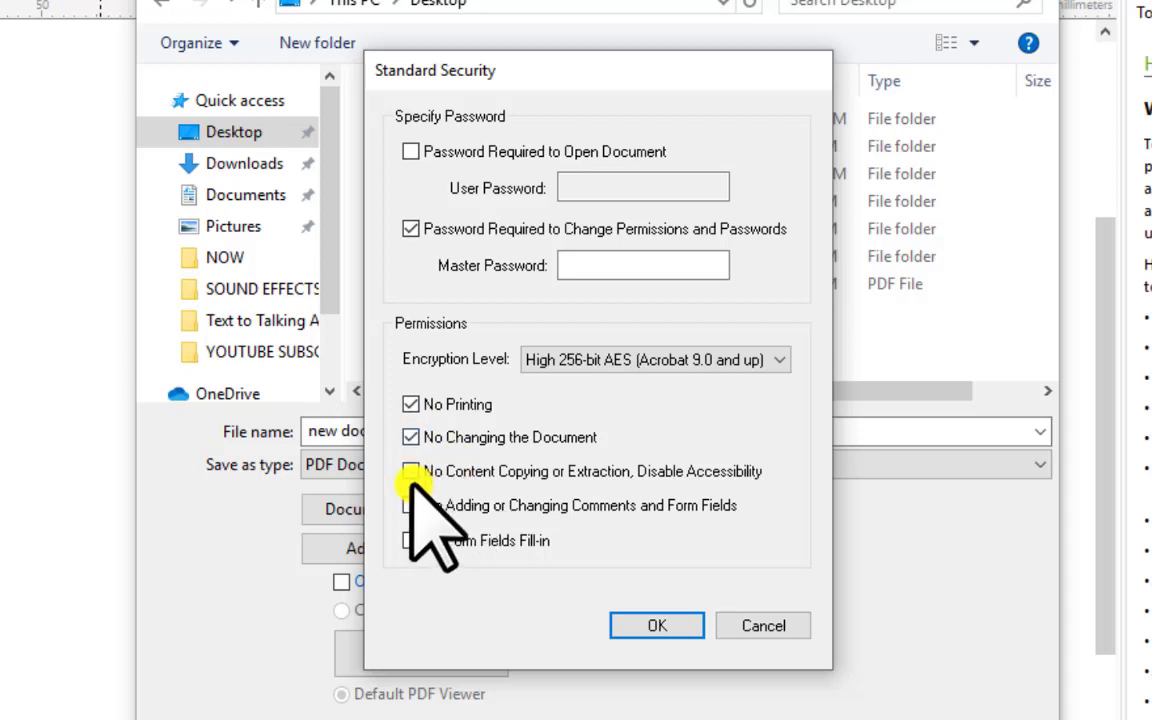
left_click(411, 471)
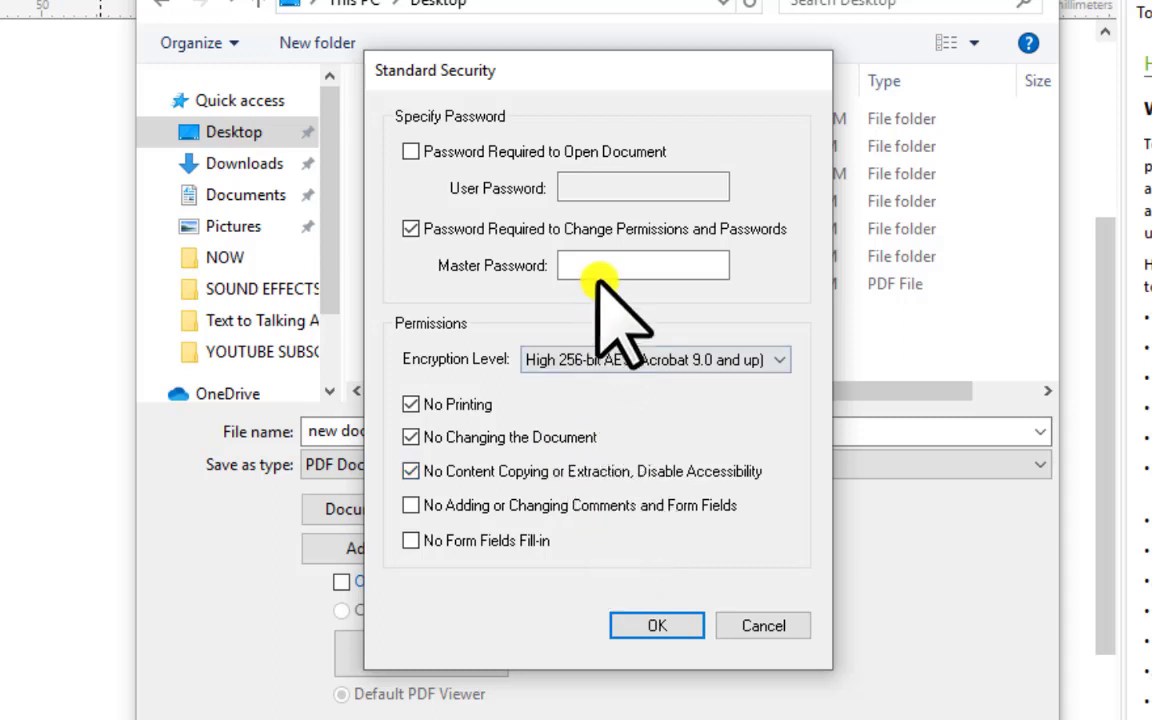
Enter and confirm the master password, save 'new doc' to the Desktop, and close CorelDRAW
left_click(630, 260)
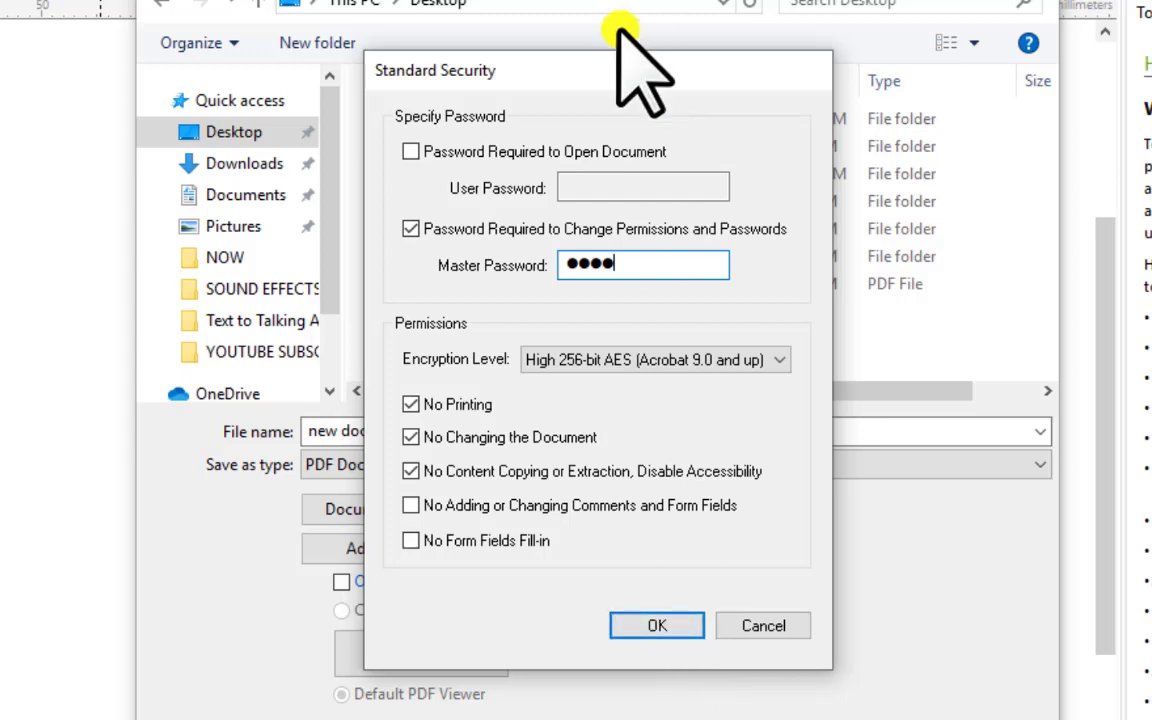
left_click_drag(620, 70, 949, 108)
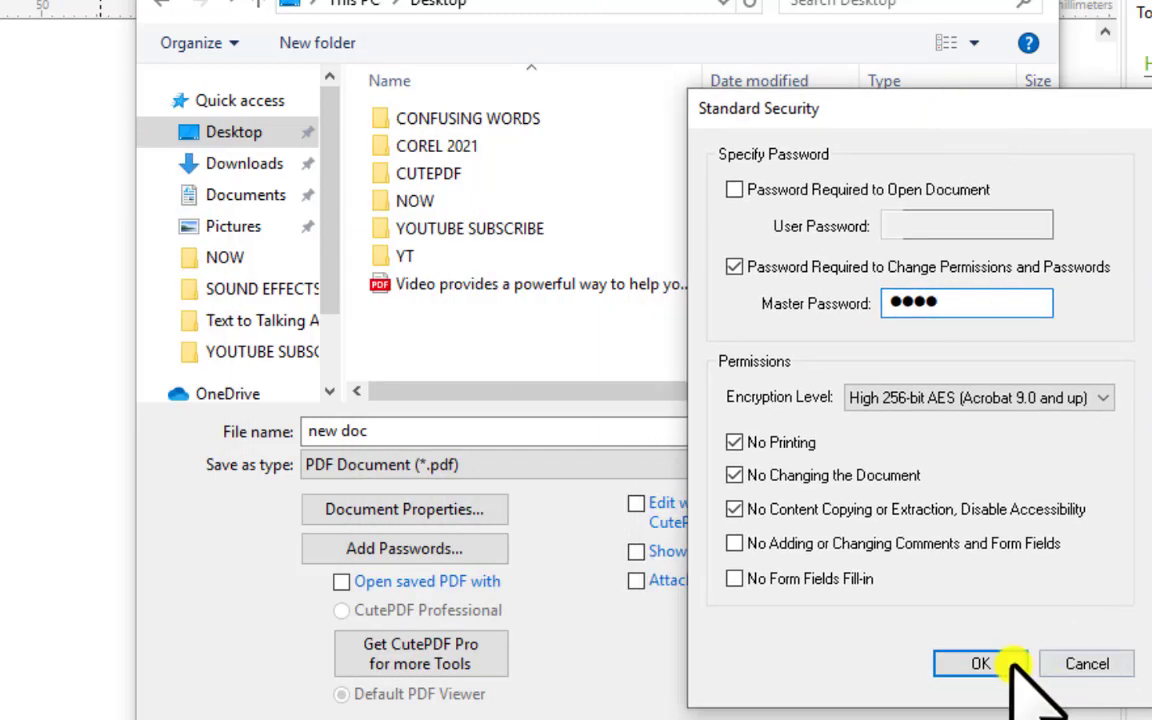
left_click(985, 664)
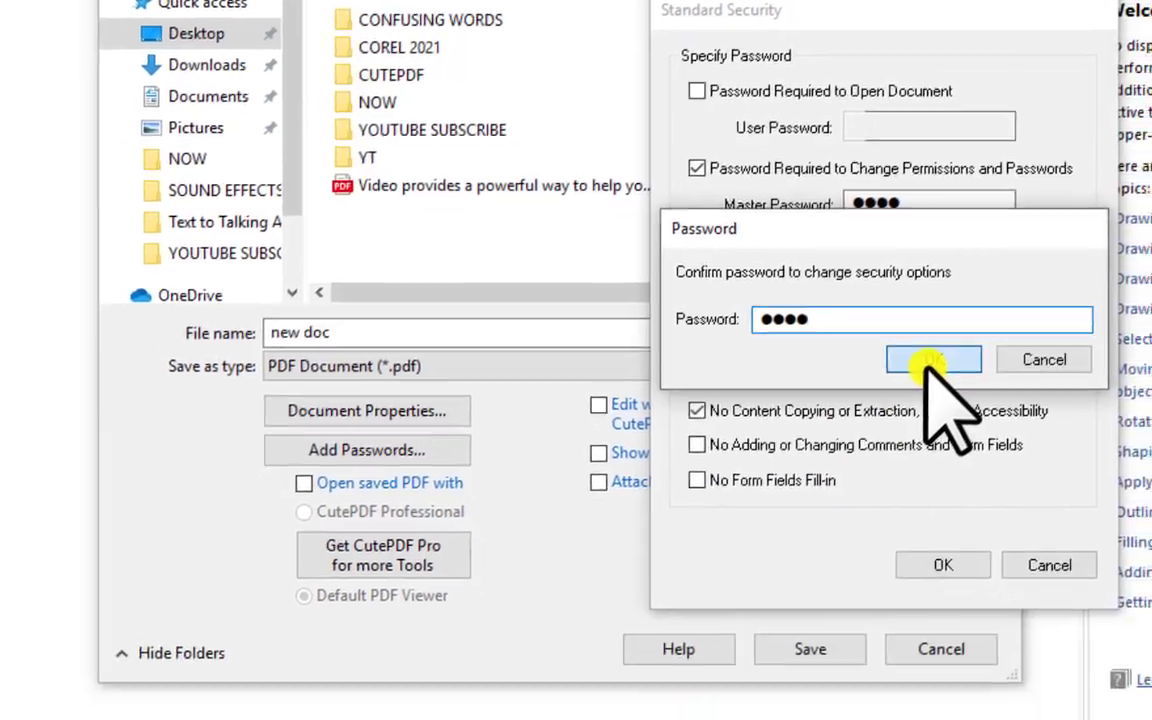
left_click(966, 458)
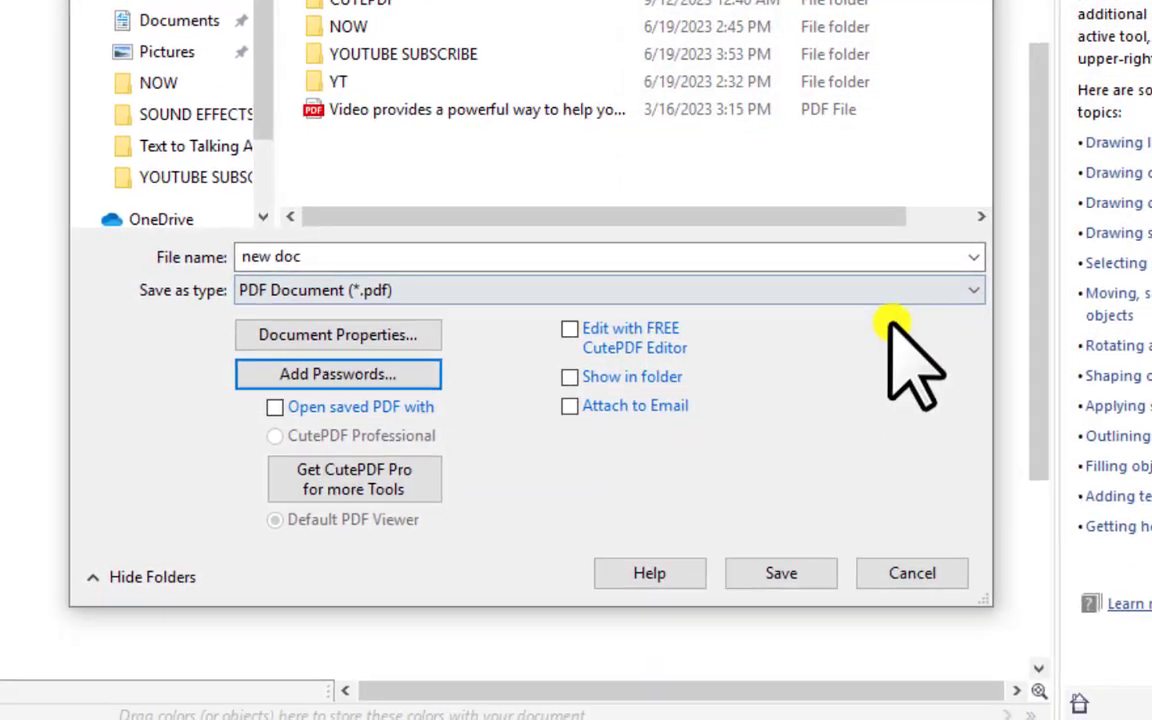
left_click(802, 577)
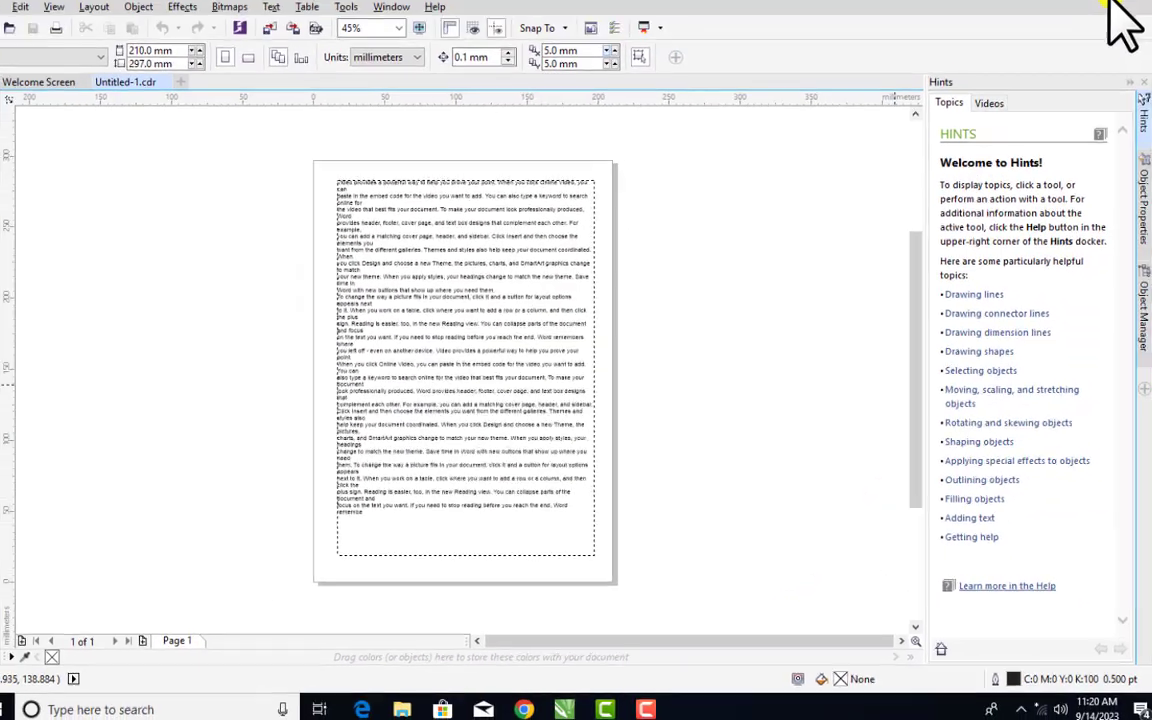
left_click(1126, 18)
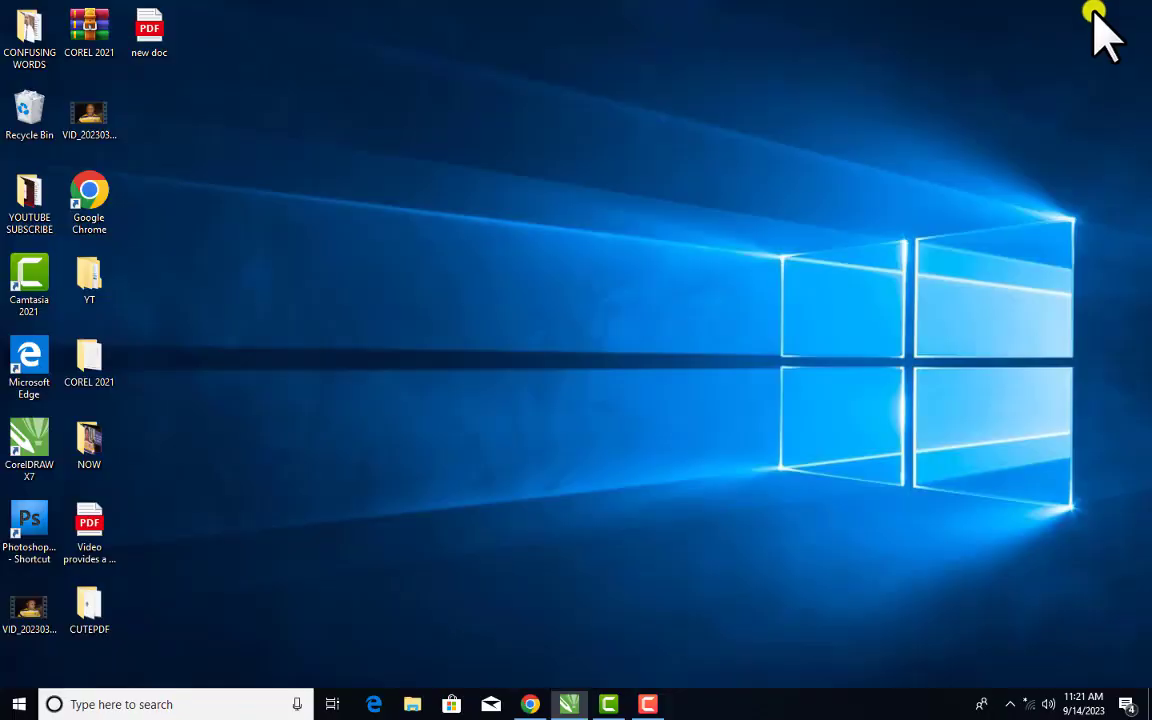
Refresh the desktop and open new doc.pdf in Microsoft Edge
right_click(447, 143)
left_click(530, 186)
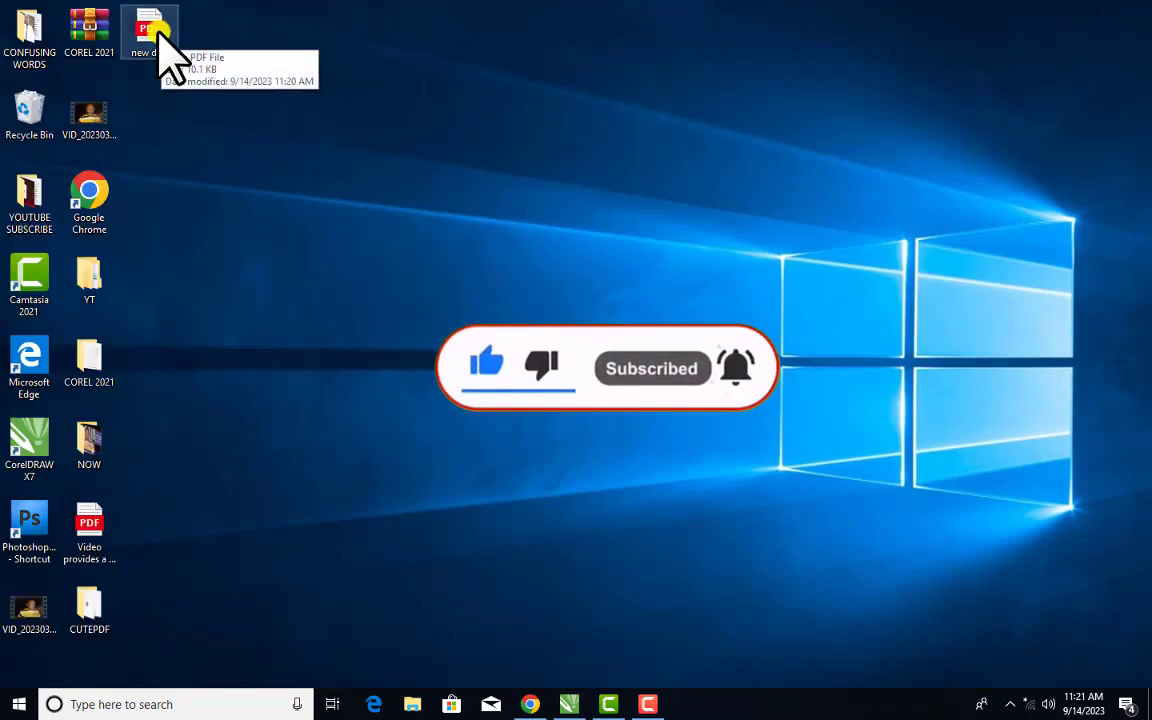
double_click(163, 40)
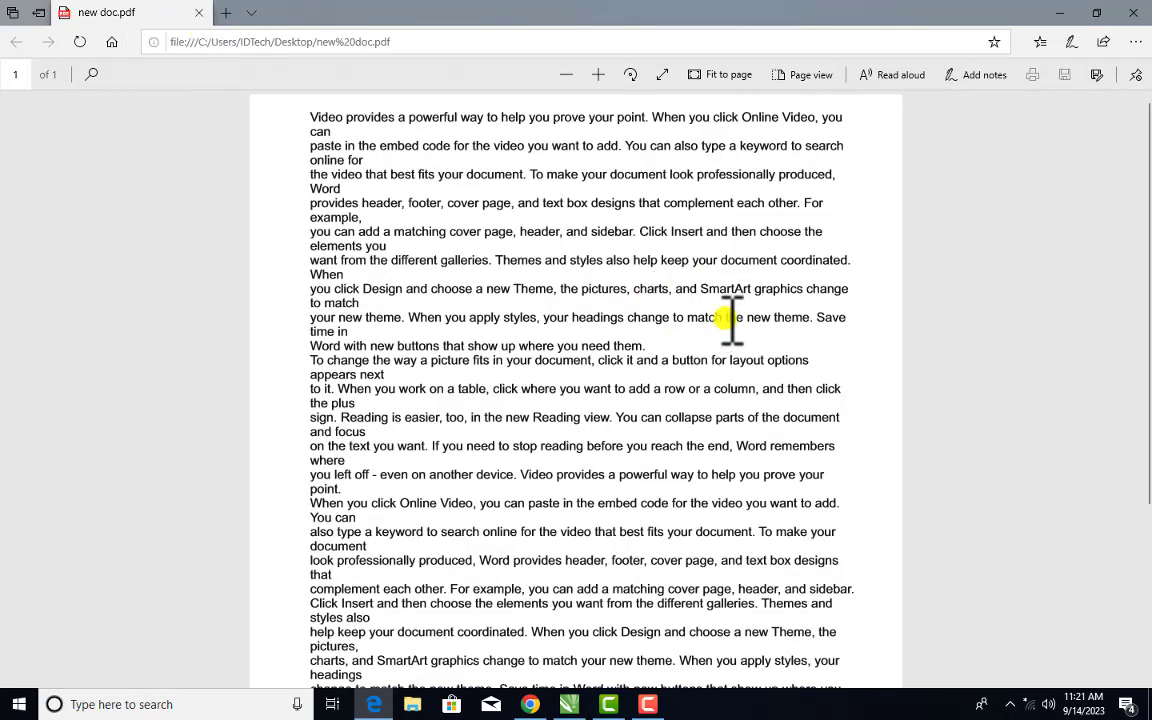
Try copying a selected passage of new doc.pdf, then minimize Edge
left_click_drag(445, 178, 760, 477)
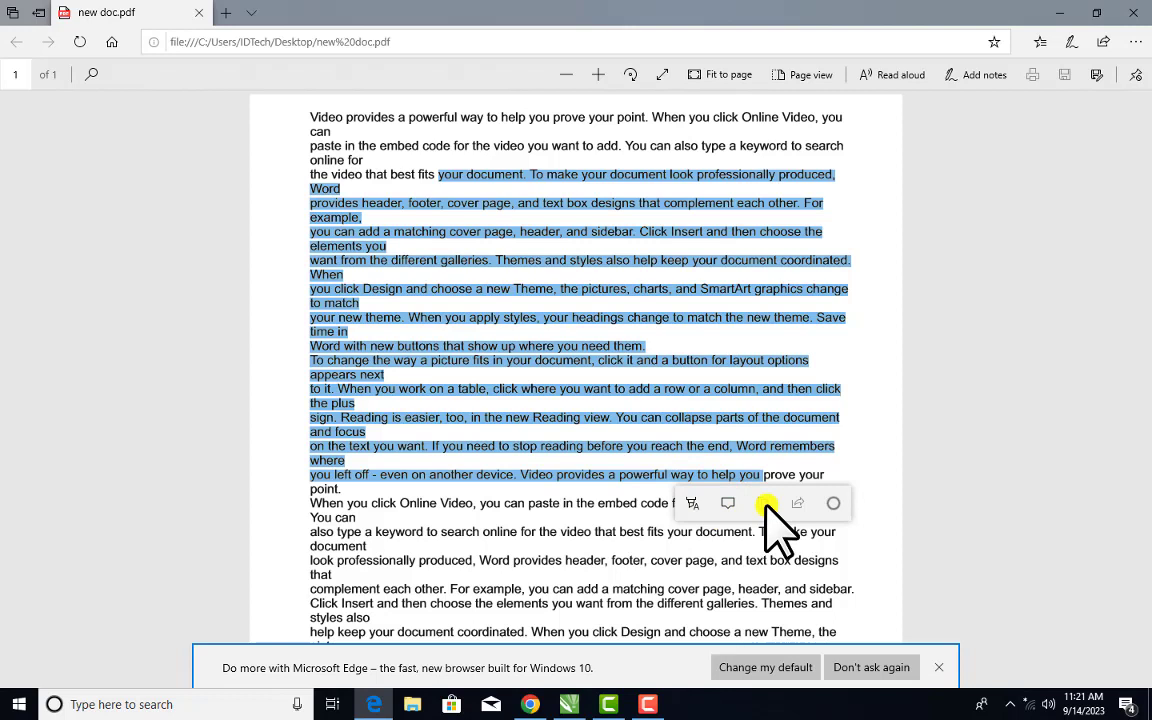
right_click(664, 358)
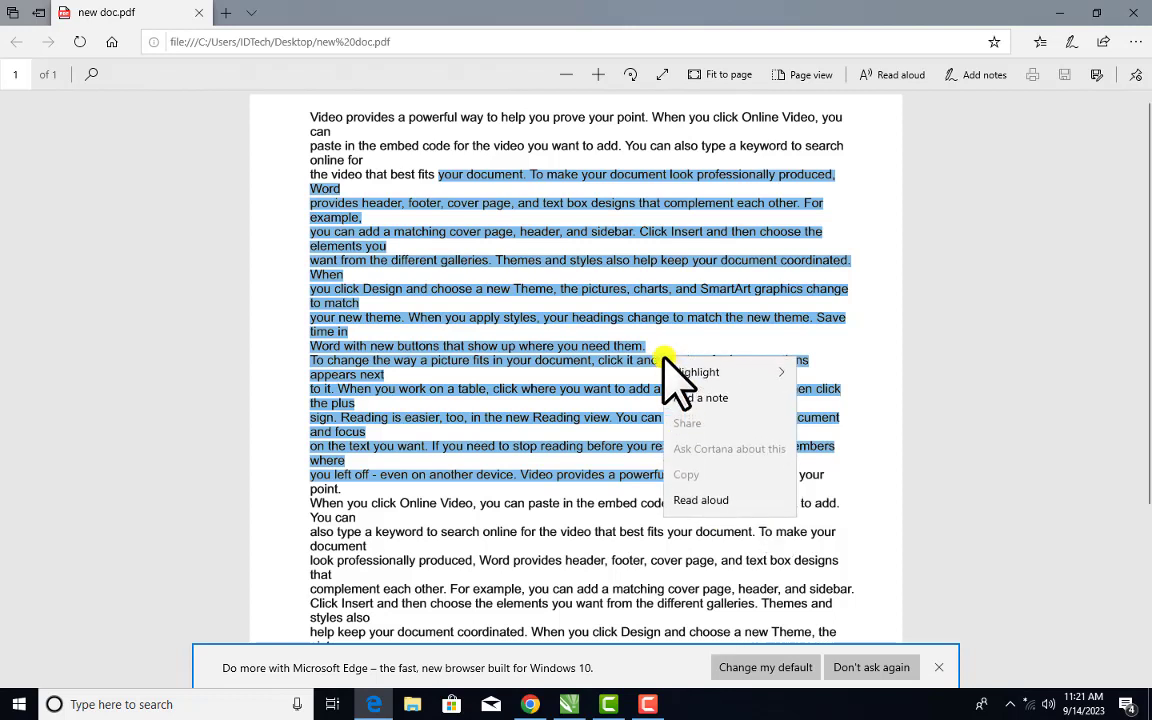
left_click(696, 484)
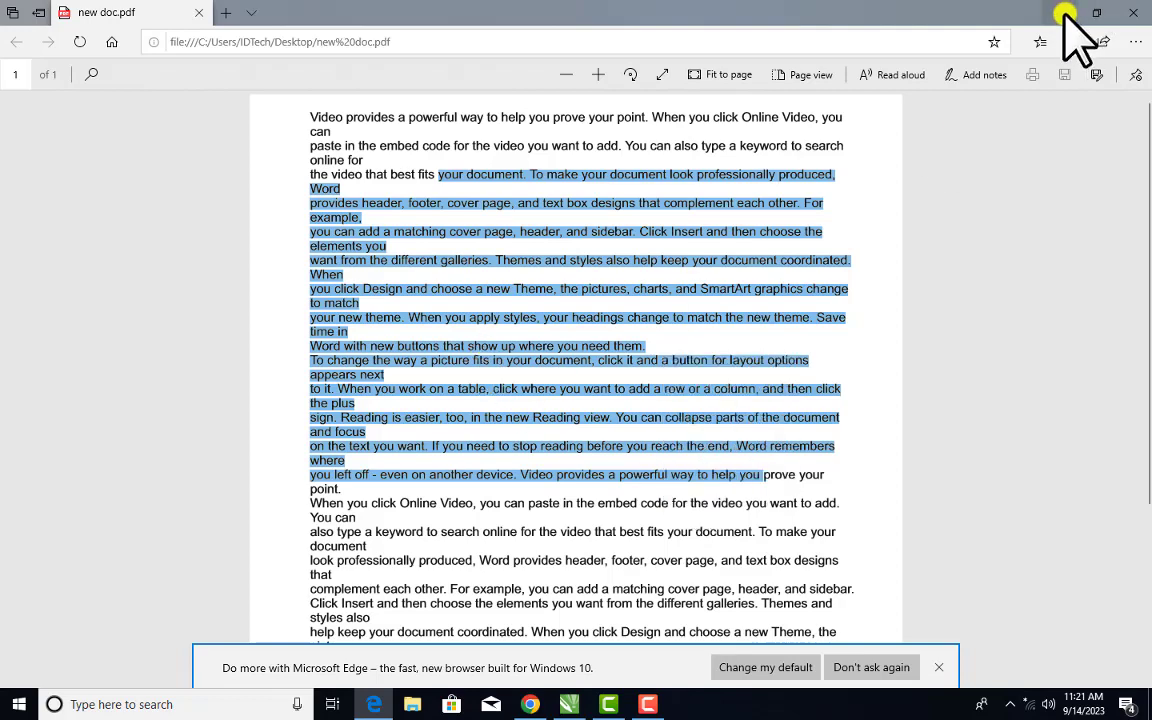
double_click(765, 15)
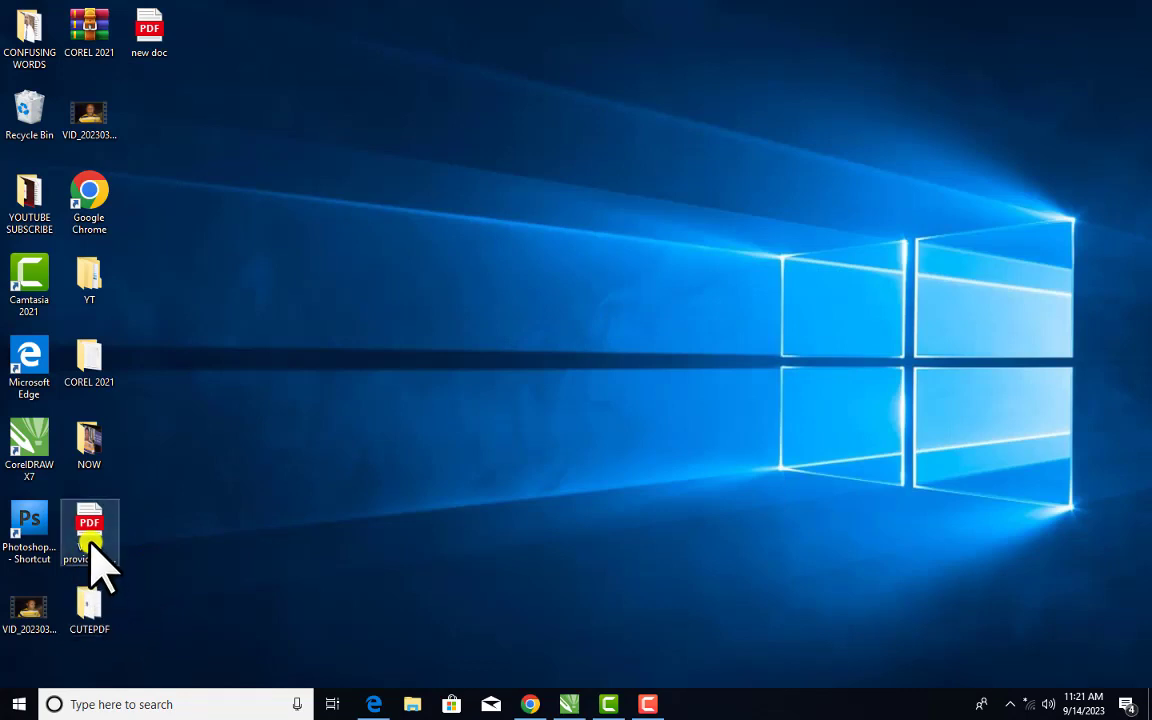
Open the second desktop PDF in Edge and copy a selected passage
double_click(88, 530)
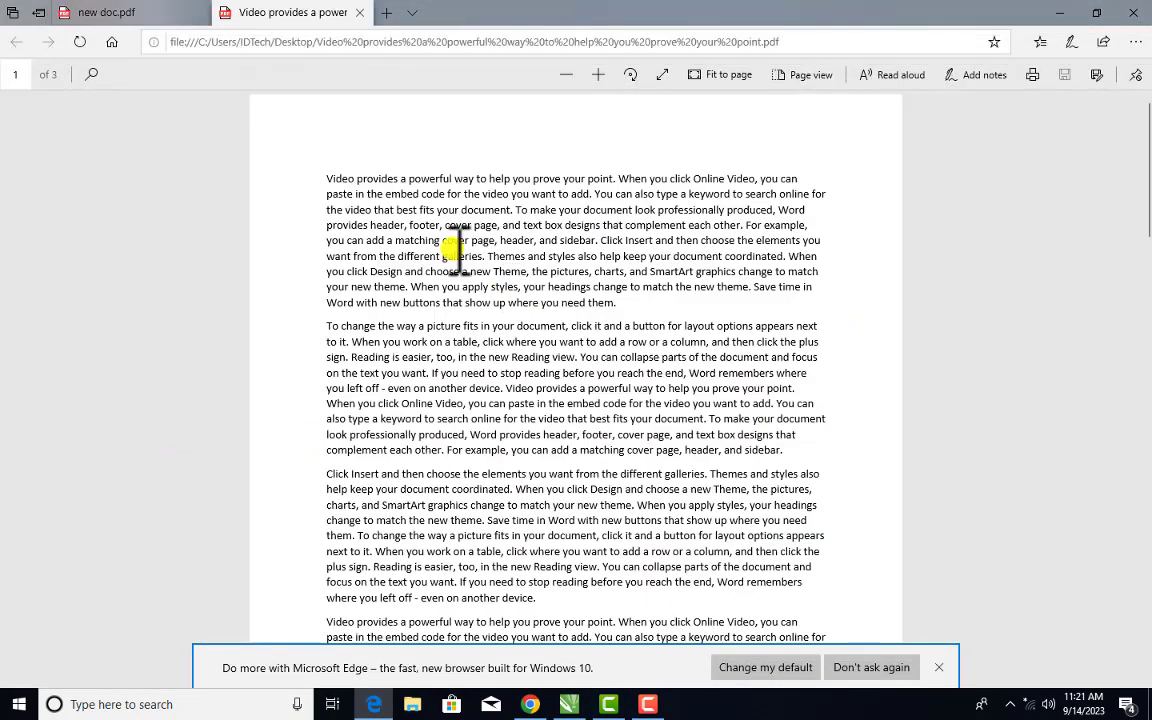
left_click_drag(450, 230, 588, 388)
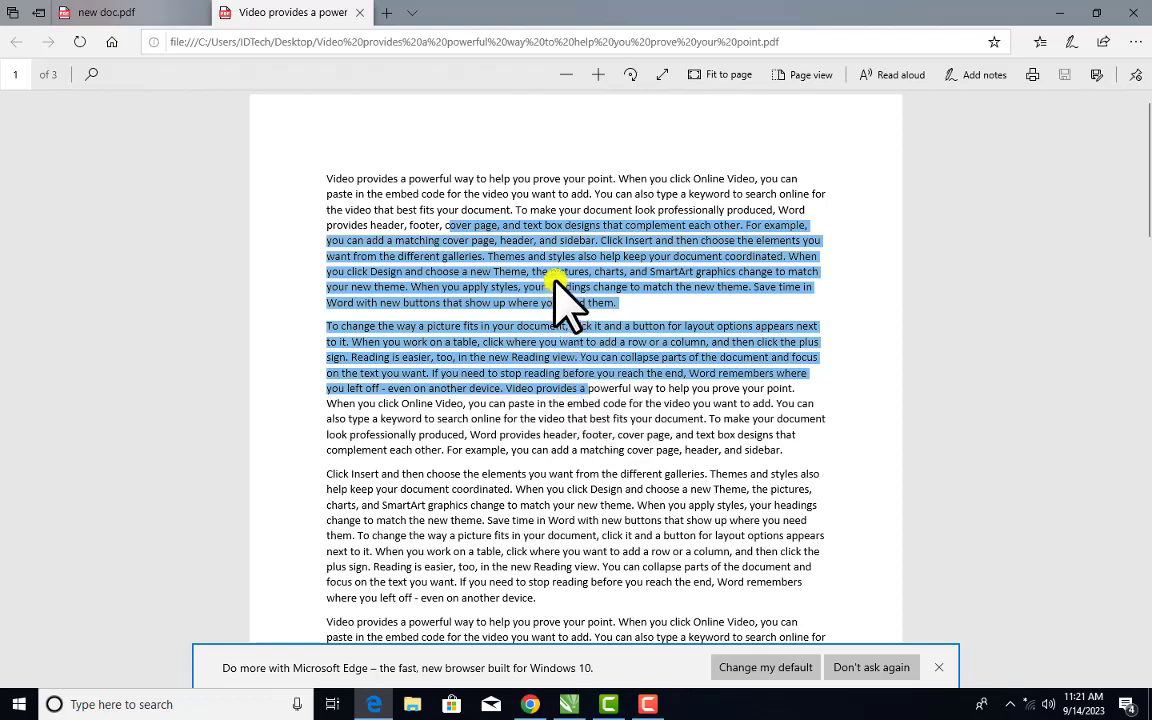
right_click(555, 285)
left_click(590, 423)
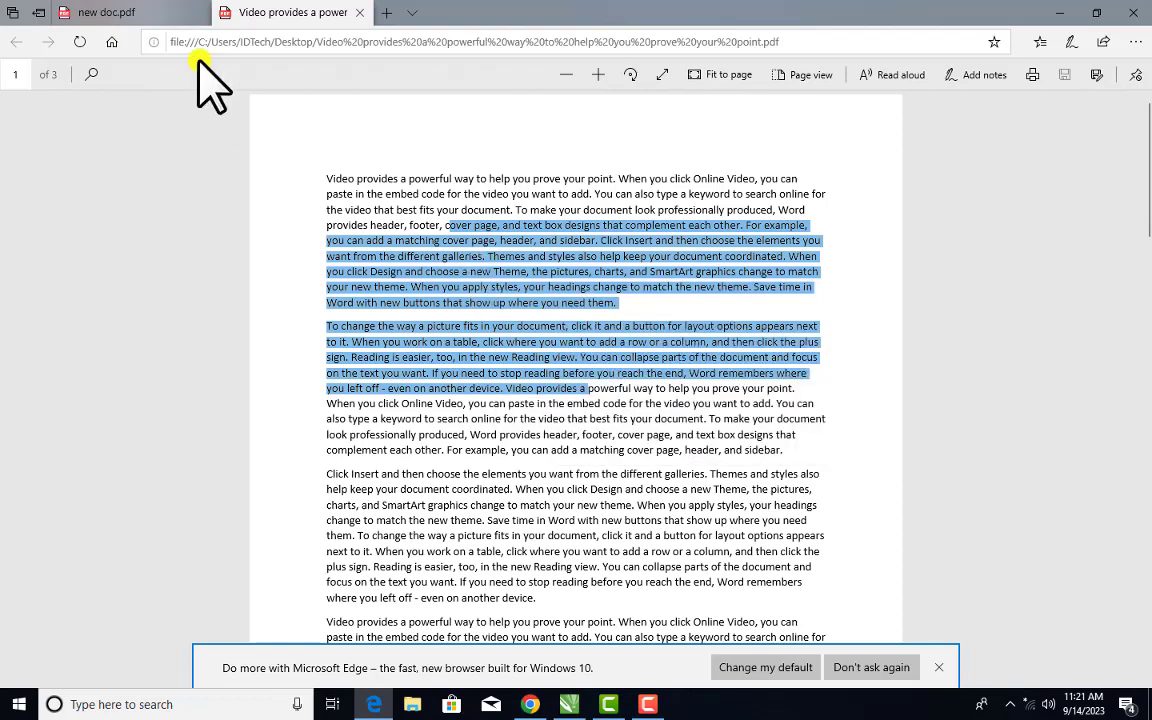
Check new doc.pdf's selection menu, decline the rating prompt, and close Edge with all tabs
left_click(100, 12)
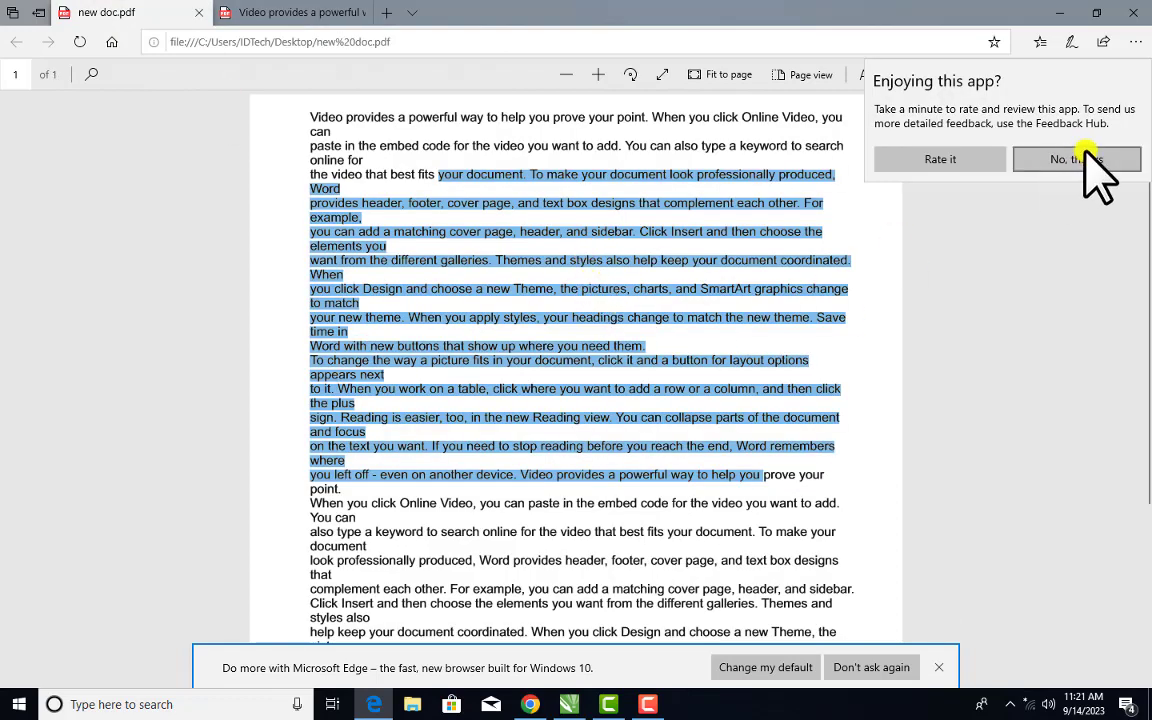
right_click(572, 312)
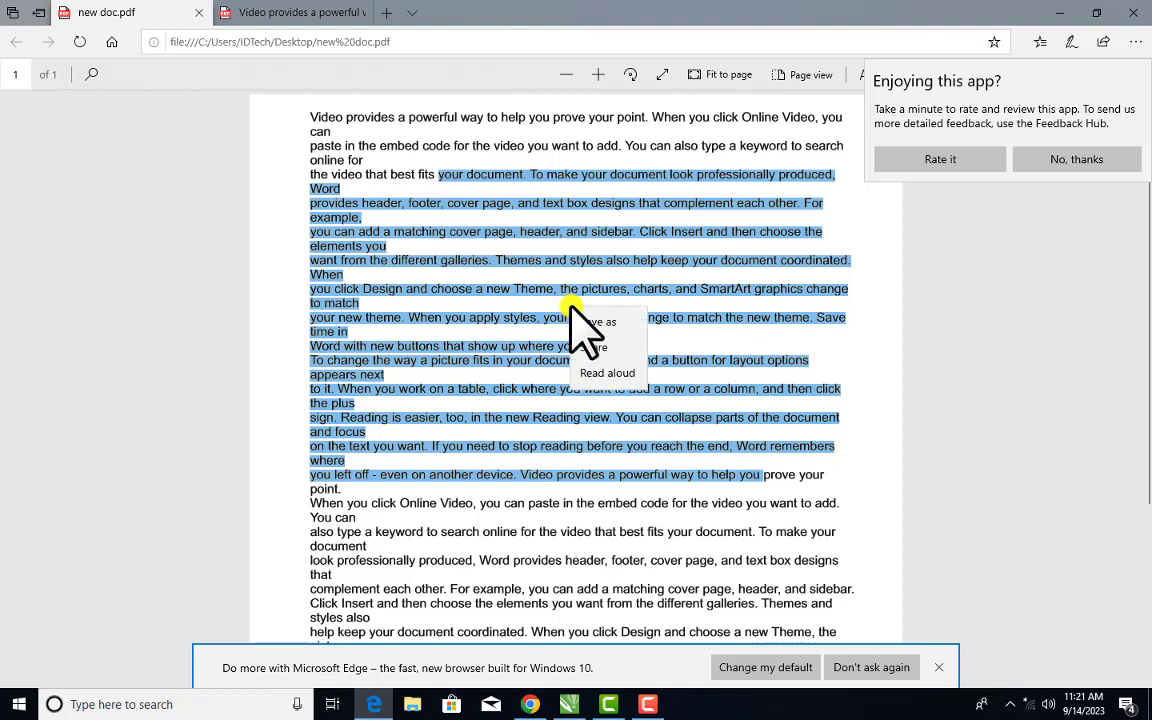
key("Escape")
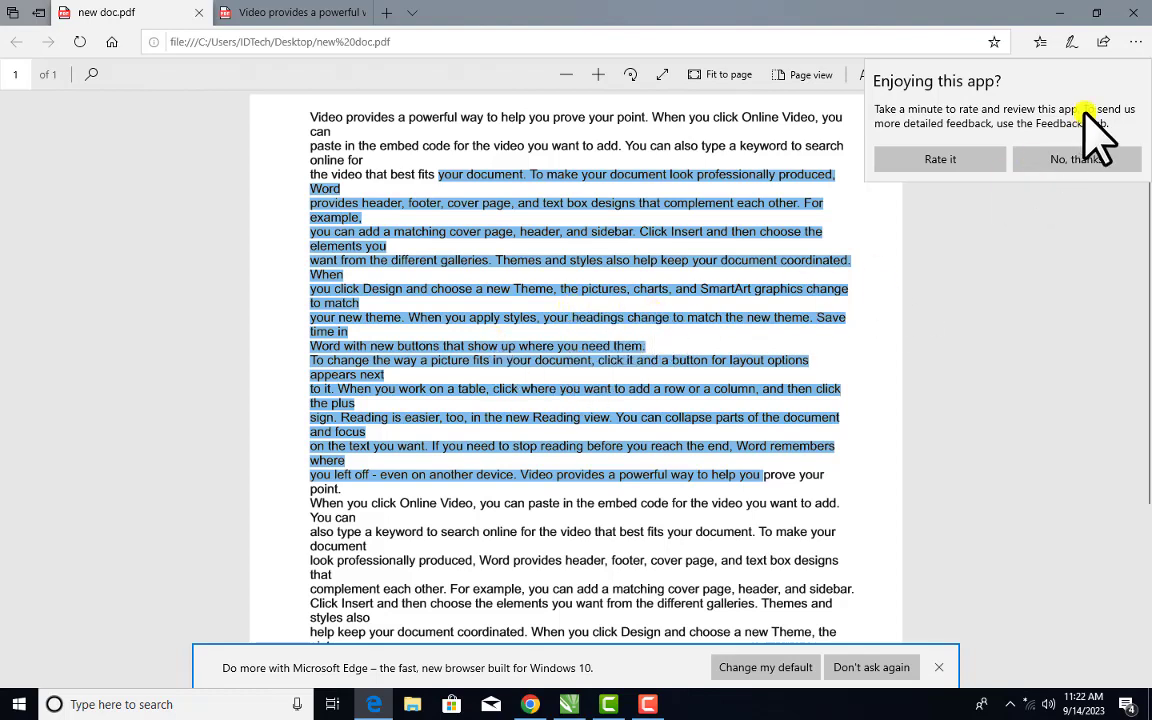
left_click(1085, 163)
left_click(1133, 12)
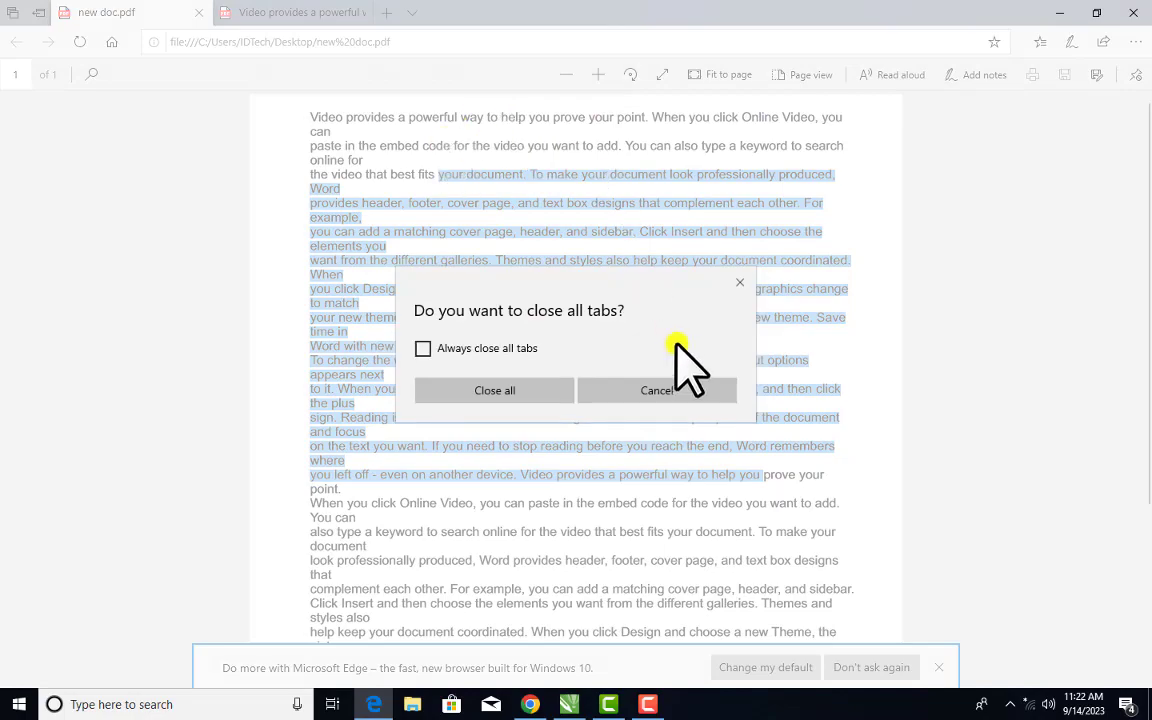
left_click(515, 388)
right_click(152, 33)
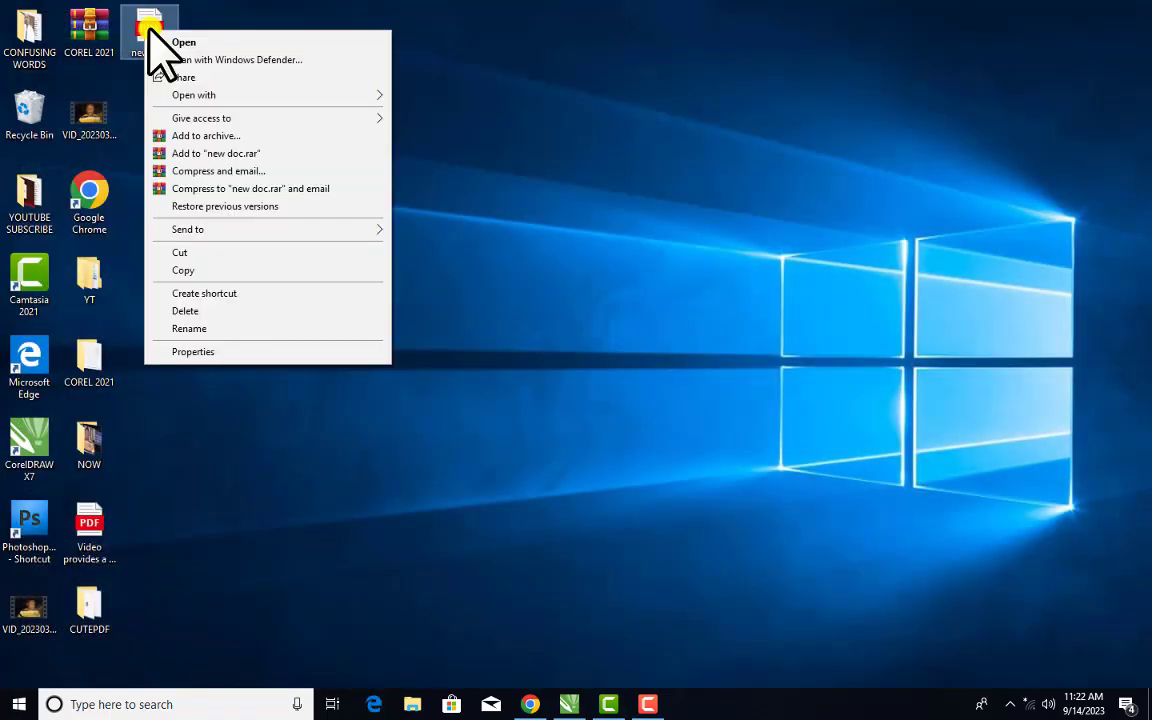
Open new doc.pdf with Google Chrome, attempt to copy a selected passage, then minimize Chrome
mouse_move(343, 236)
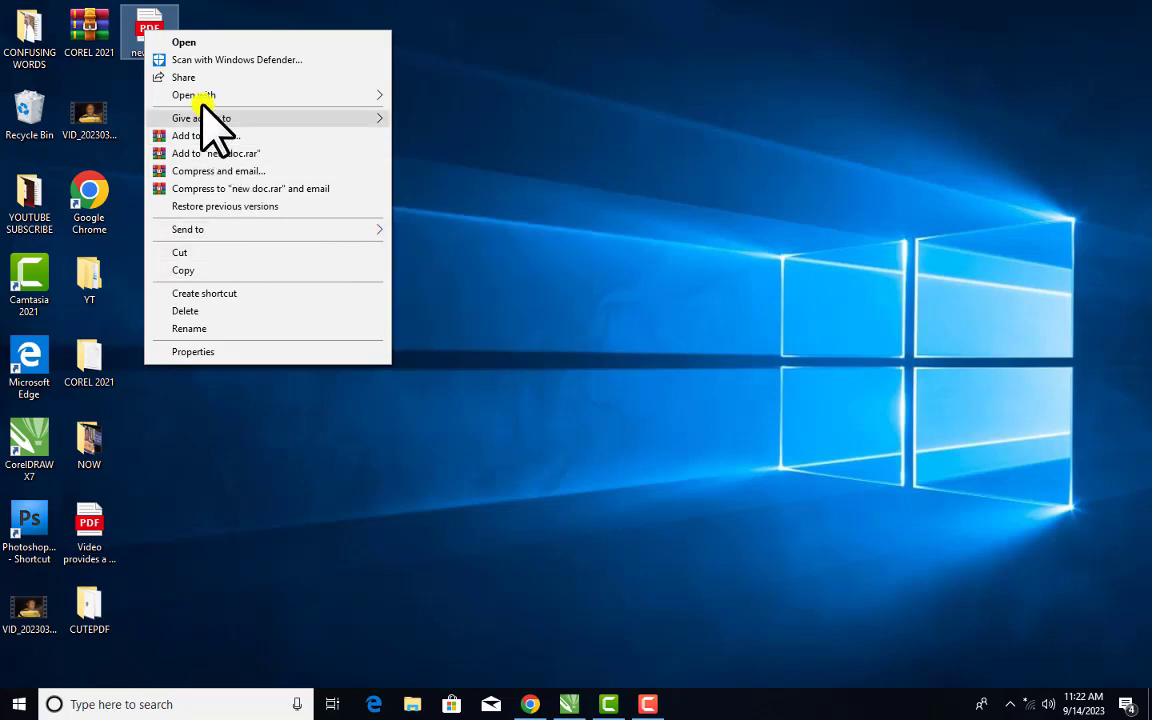
left_click(440, 118)
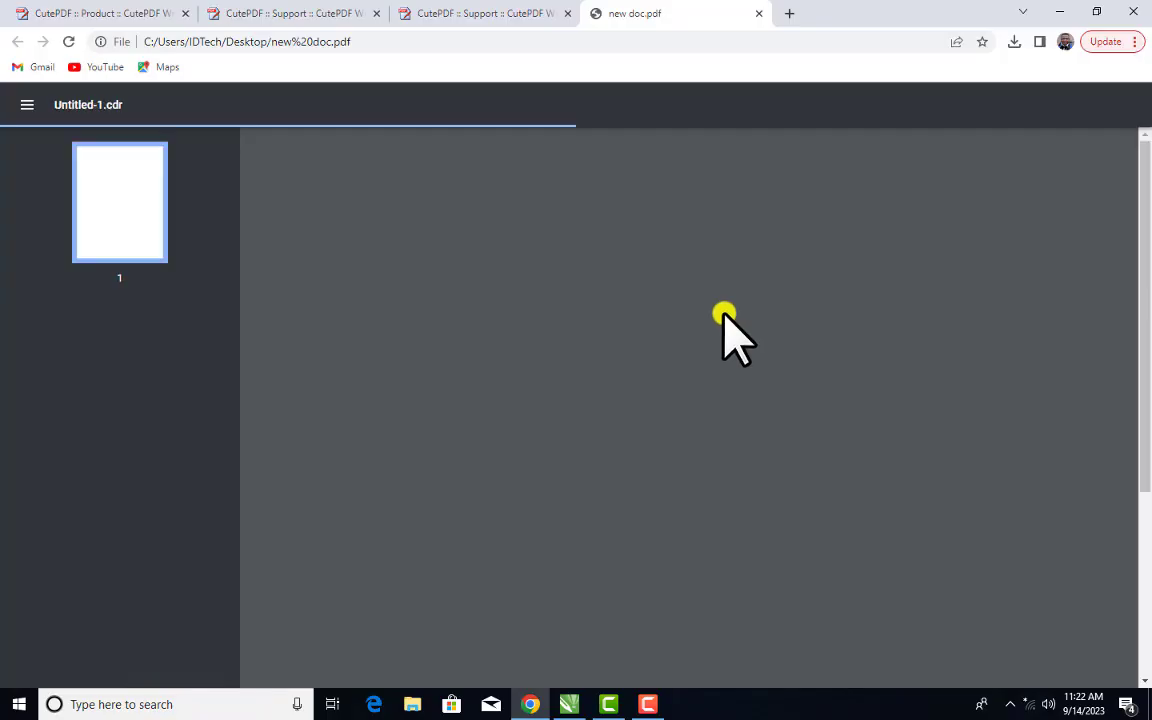
left_click_drag(449, 238, 750, 454)
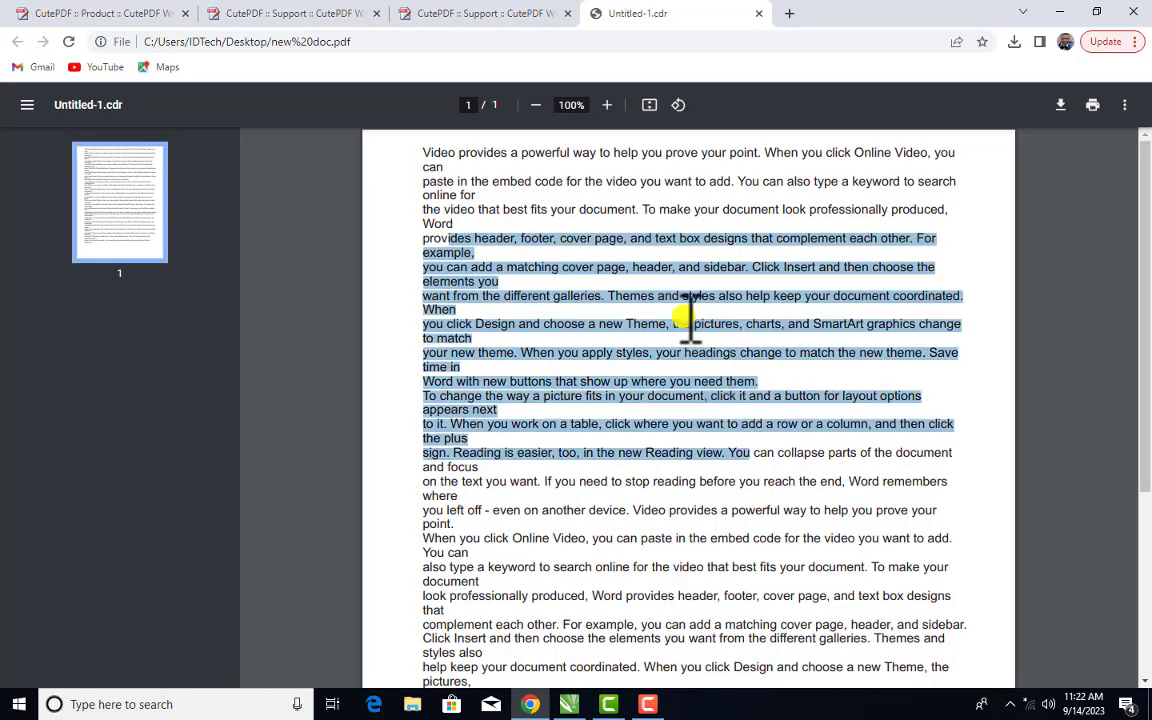
right_click(679, 266)
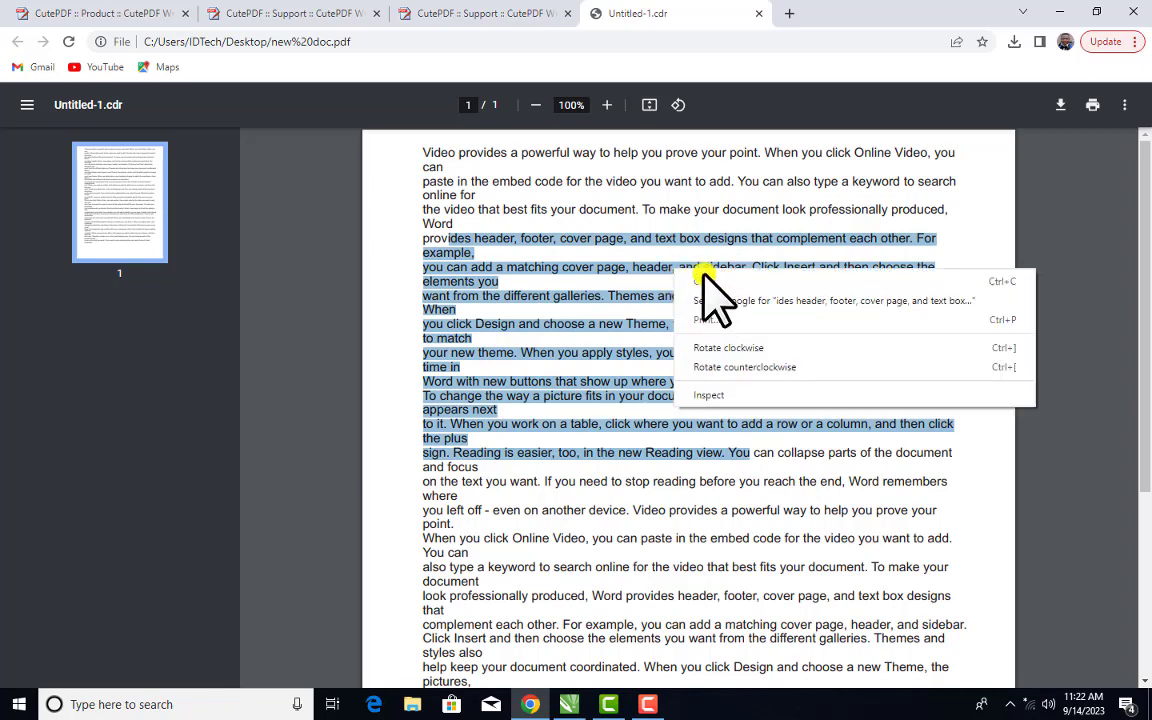
left_click(712, 282)
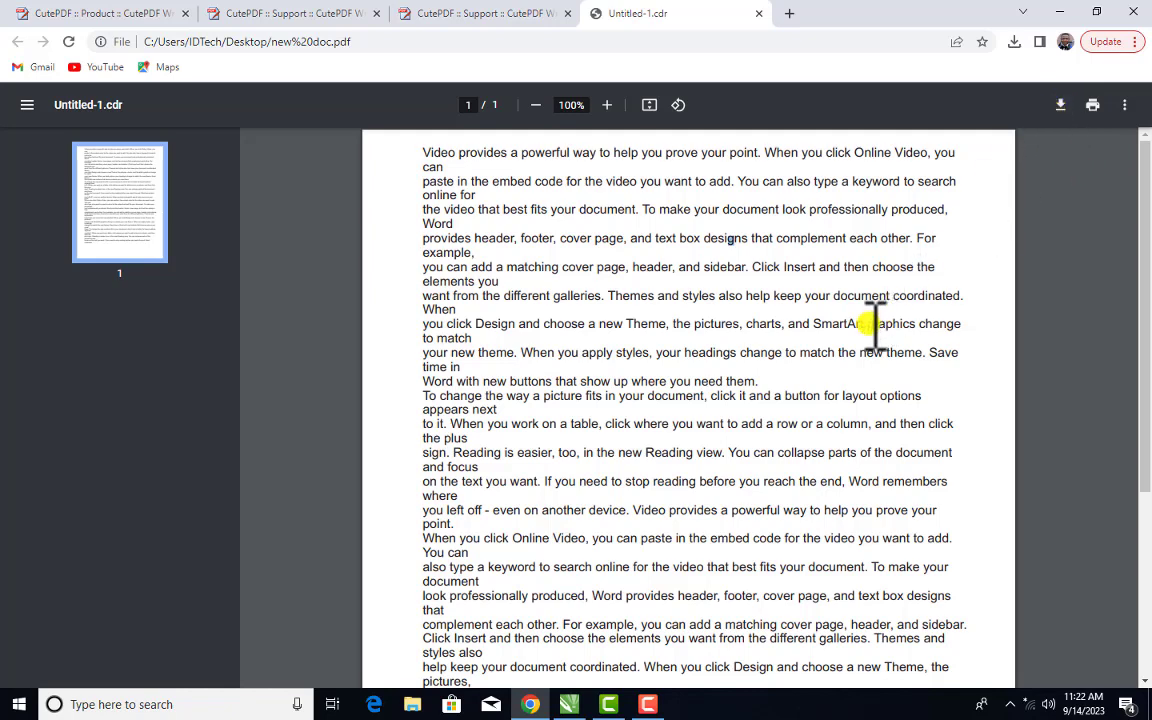
left_click(1059, 12)
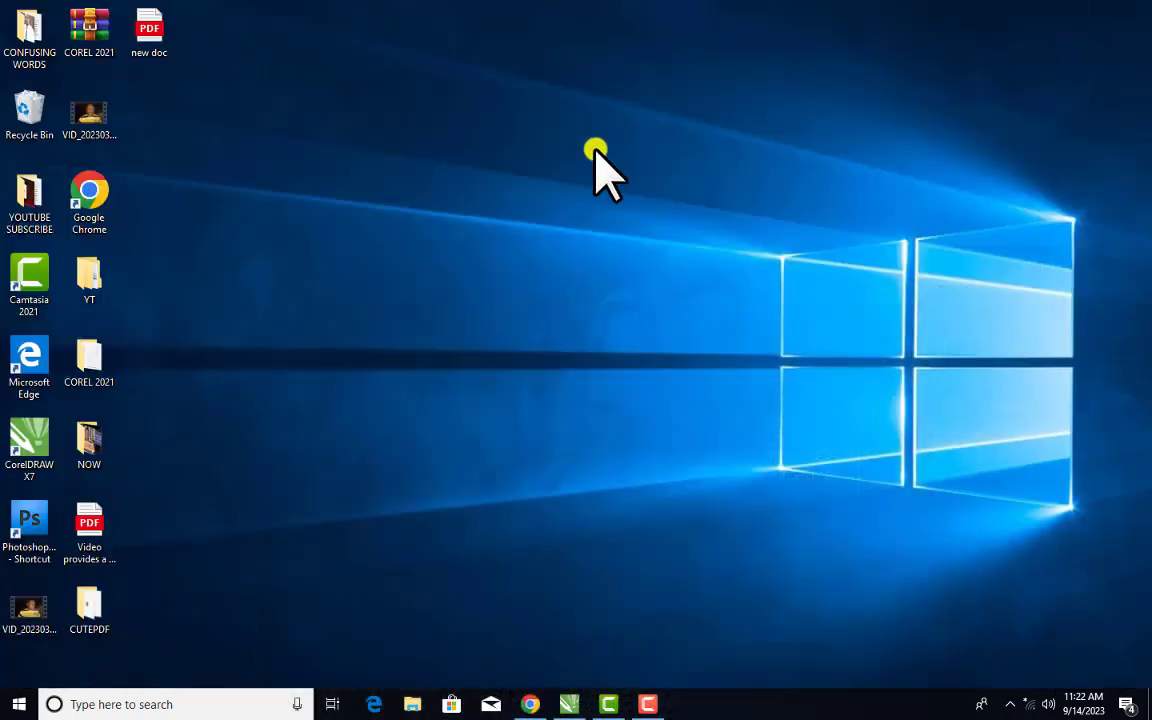
Refresh the desktop, then launch Word 2019 and maximise a new blank Document1
right_click(402, 79)
left_click(483, 124)
key("super")
type("word")
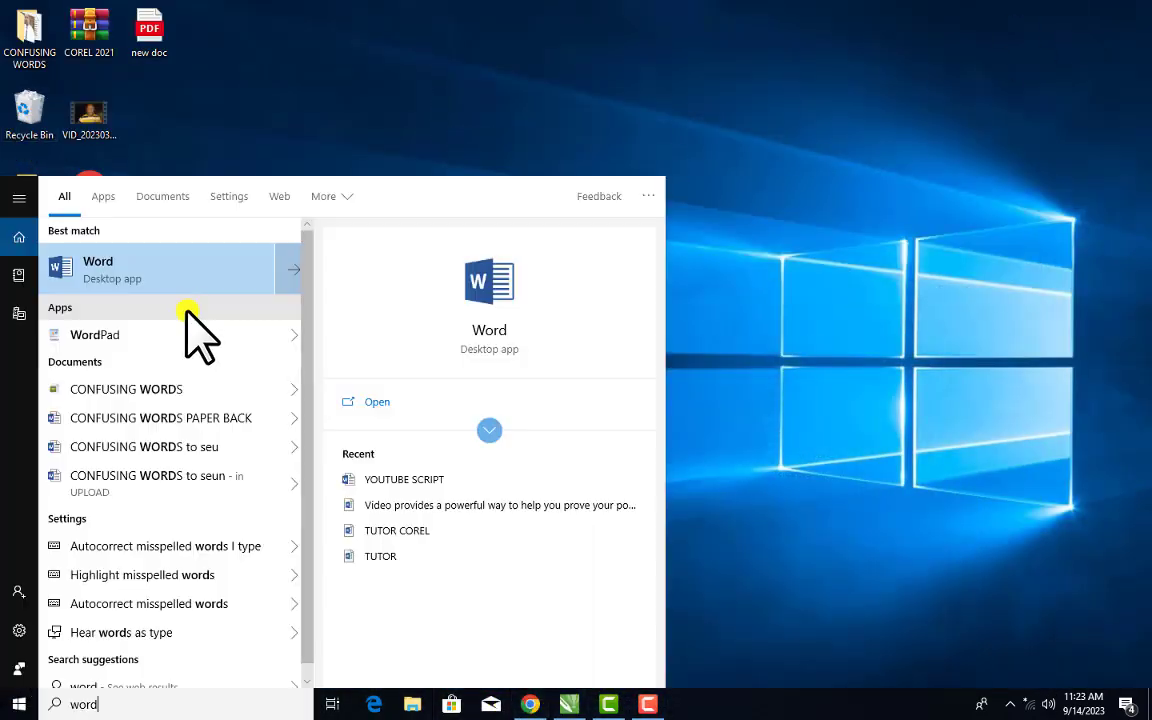
left_click(188, 282)
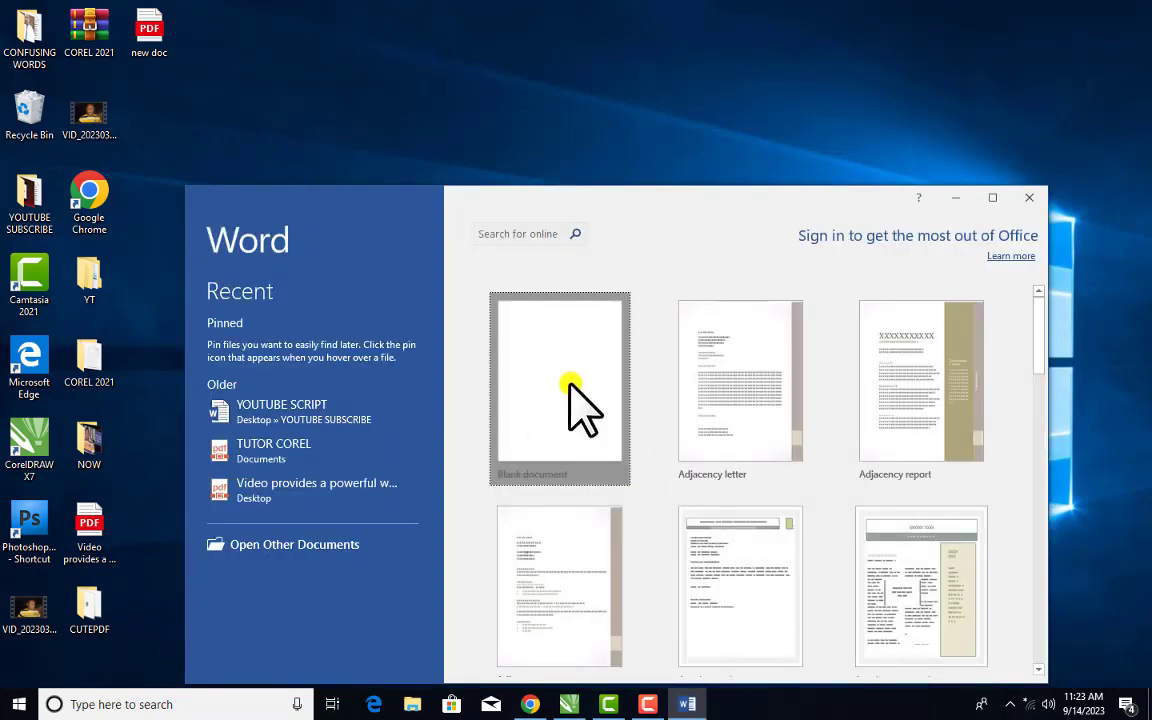
left_click(570, 385)
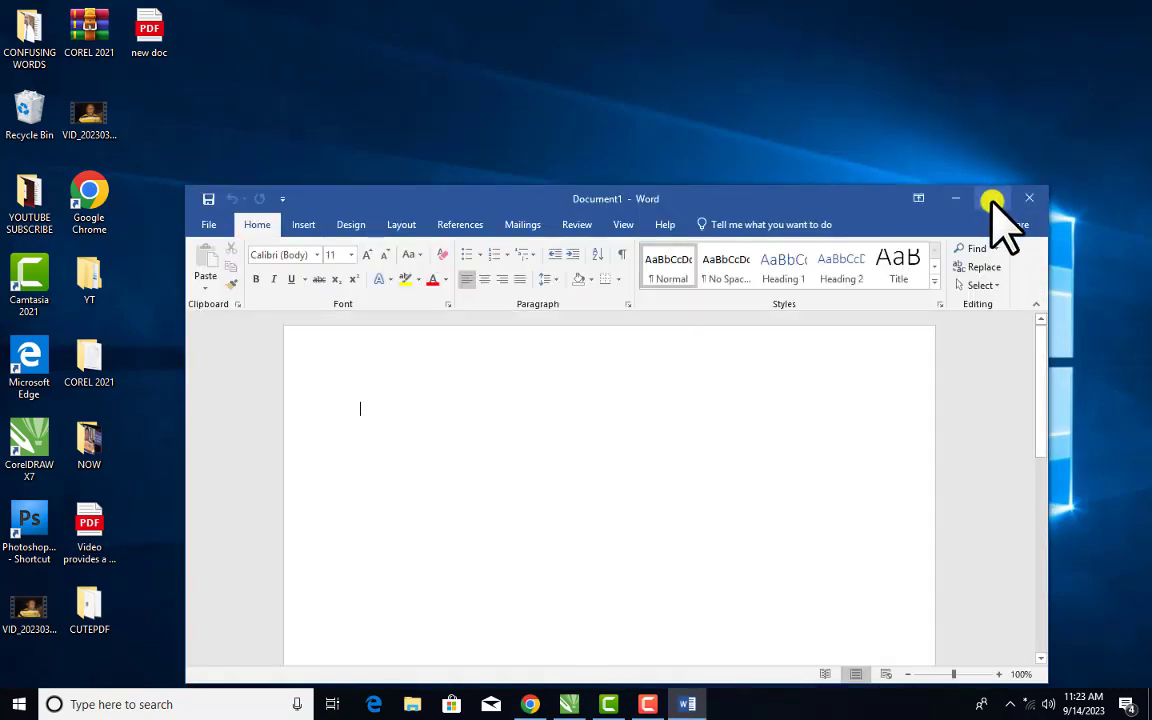
left_click(992, 198)
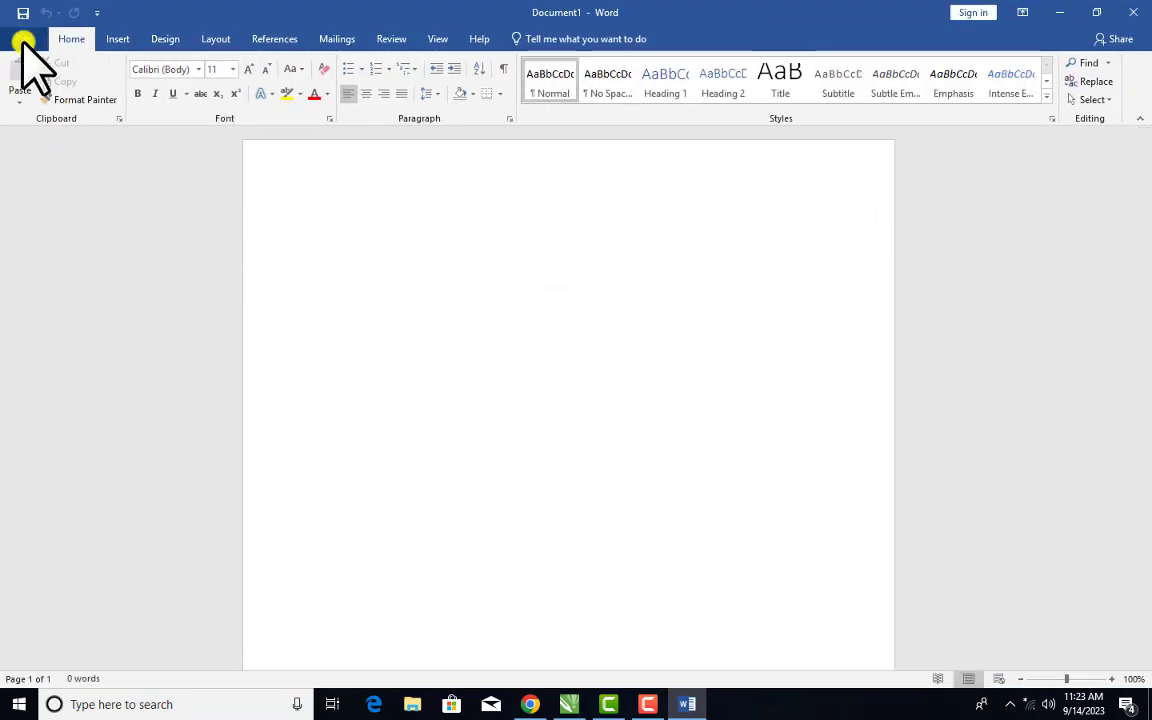
Open the 'new doc' PDF from the Desktop in Word
left_click(22, 40)
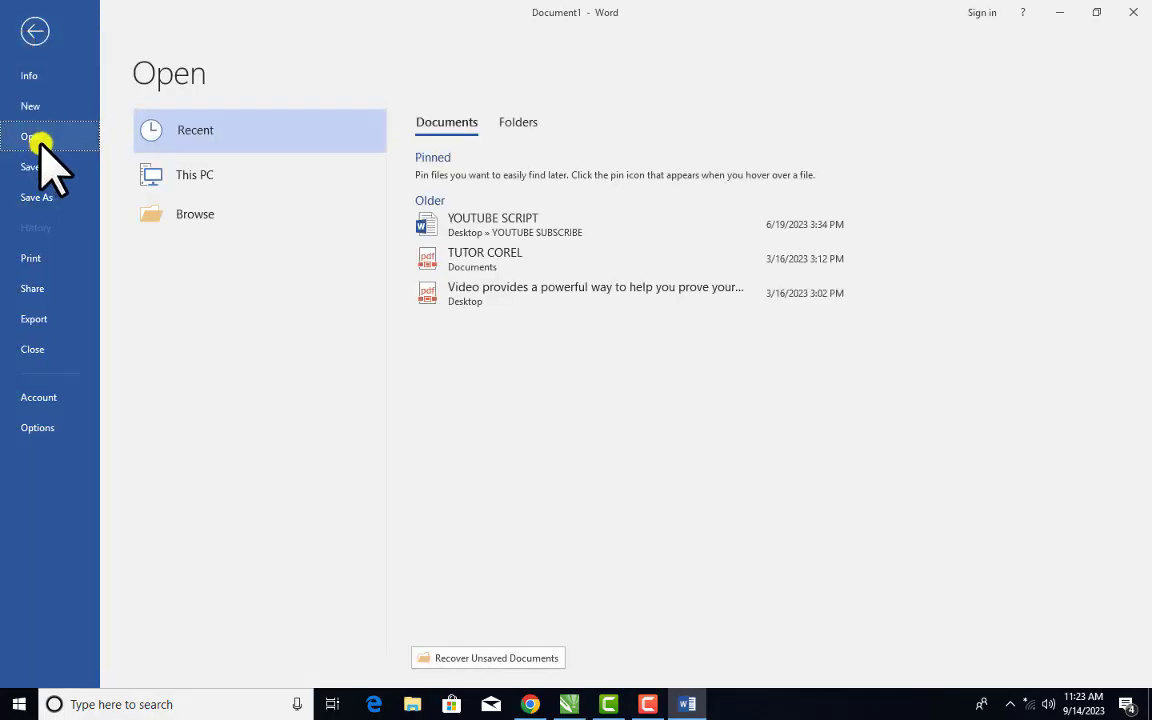
left_click(222, 184)
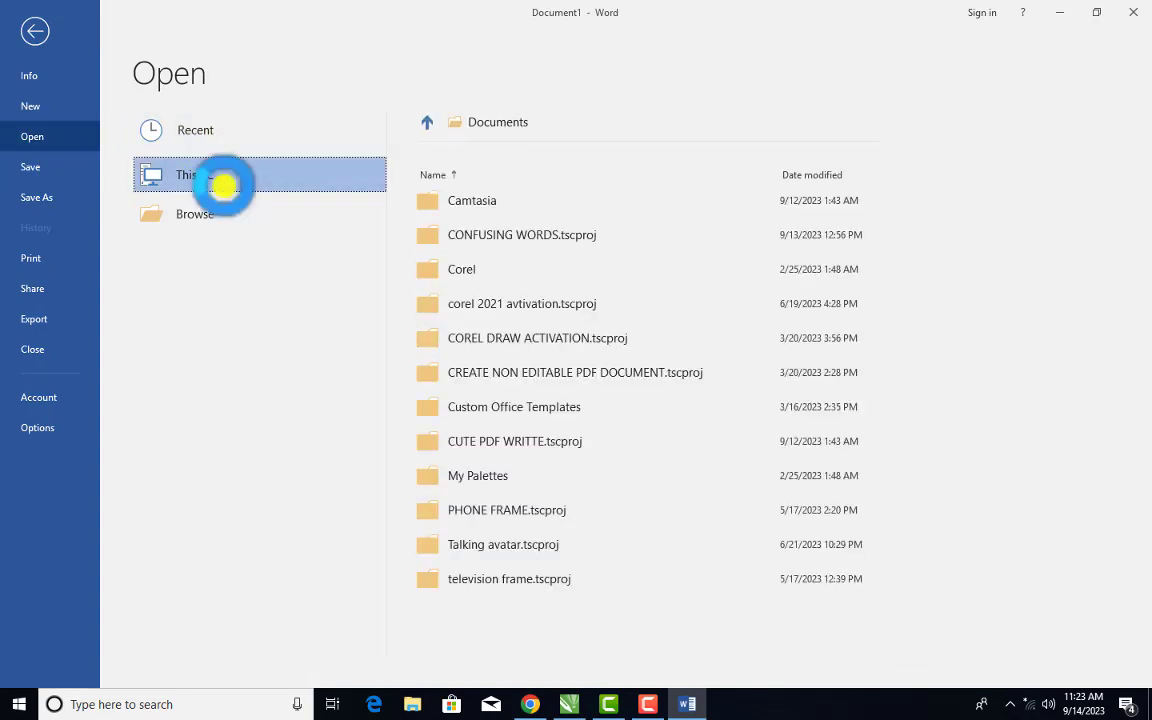
left_click(224, 185)
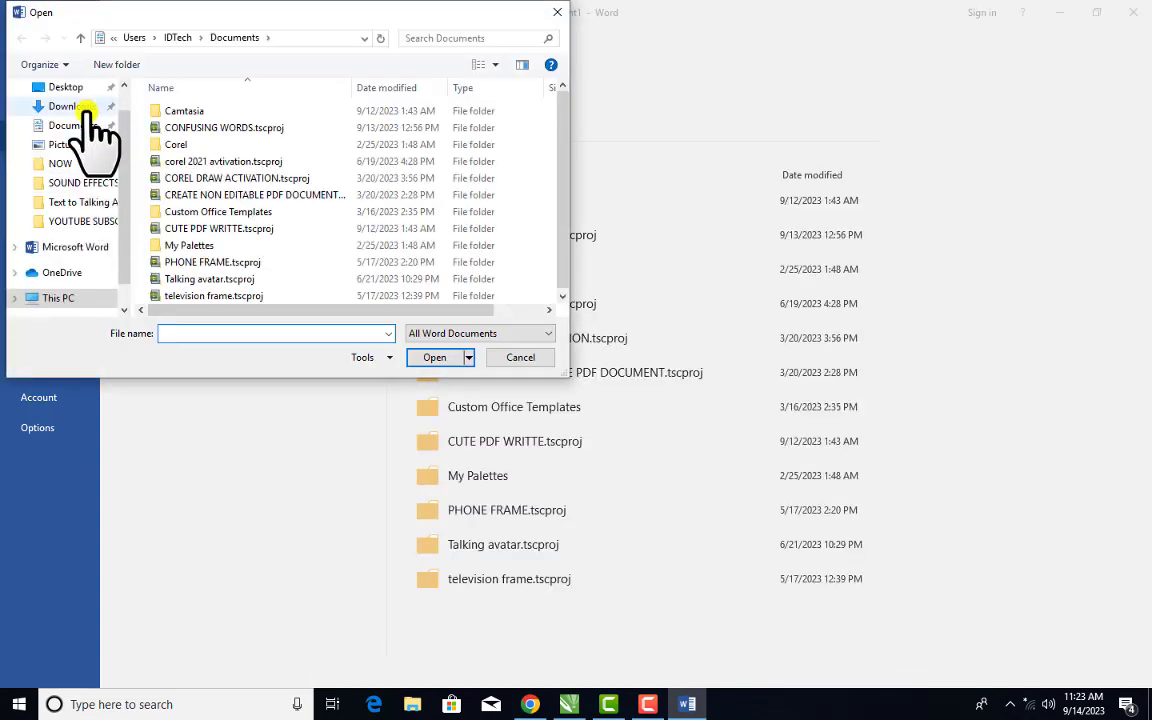
left_click(68, 88)
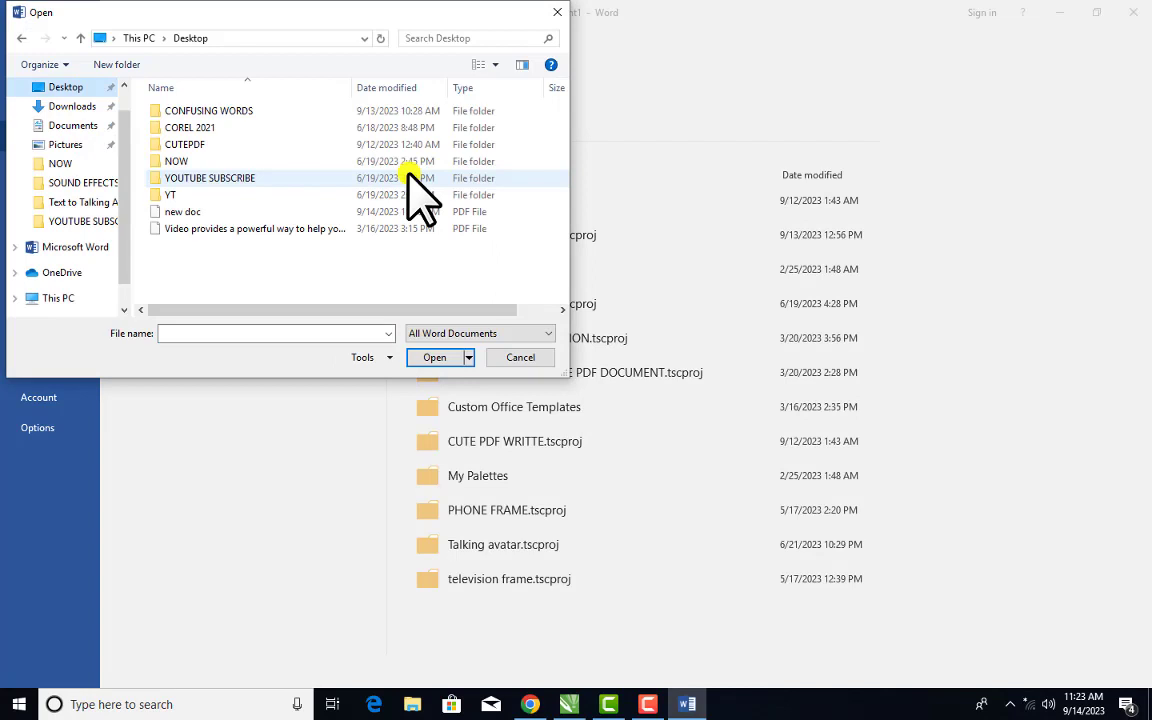
left_click(268, 210)
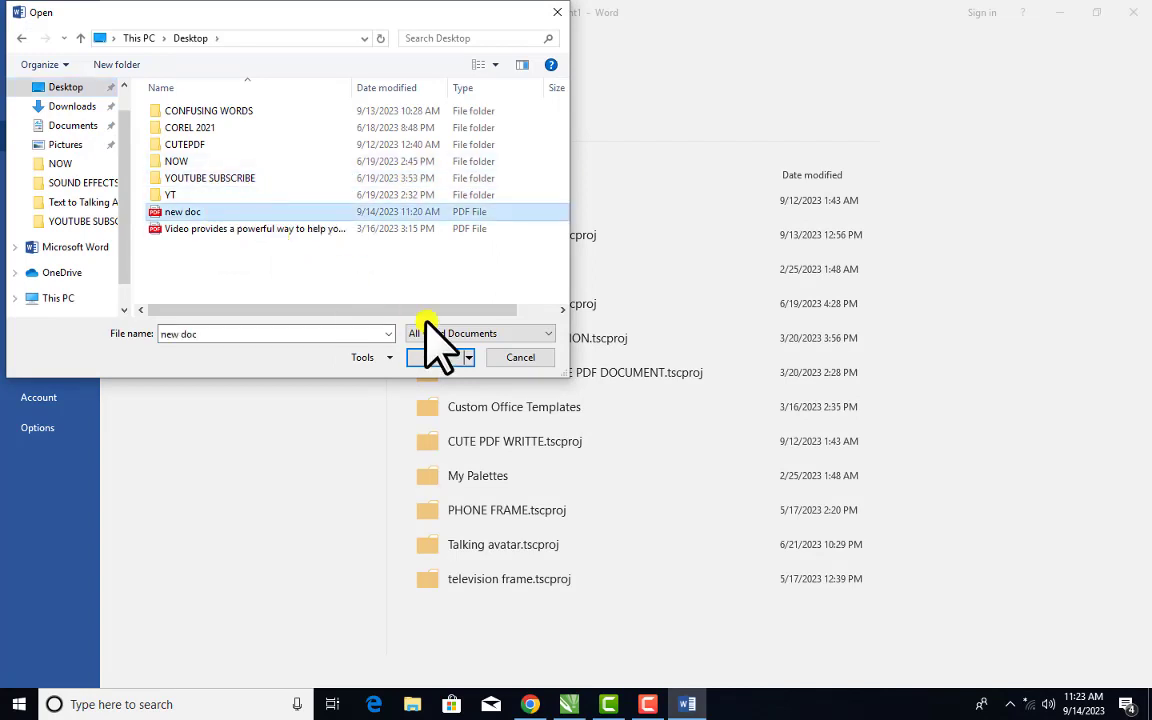
left_click(445, 362)
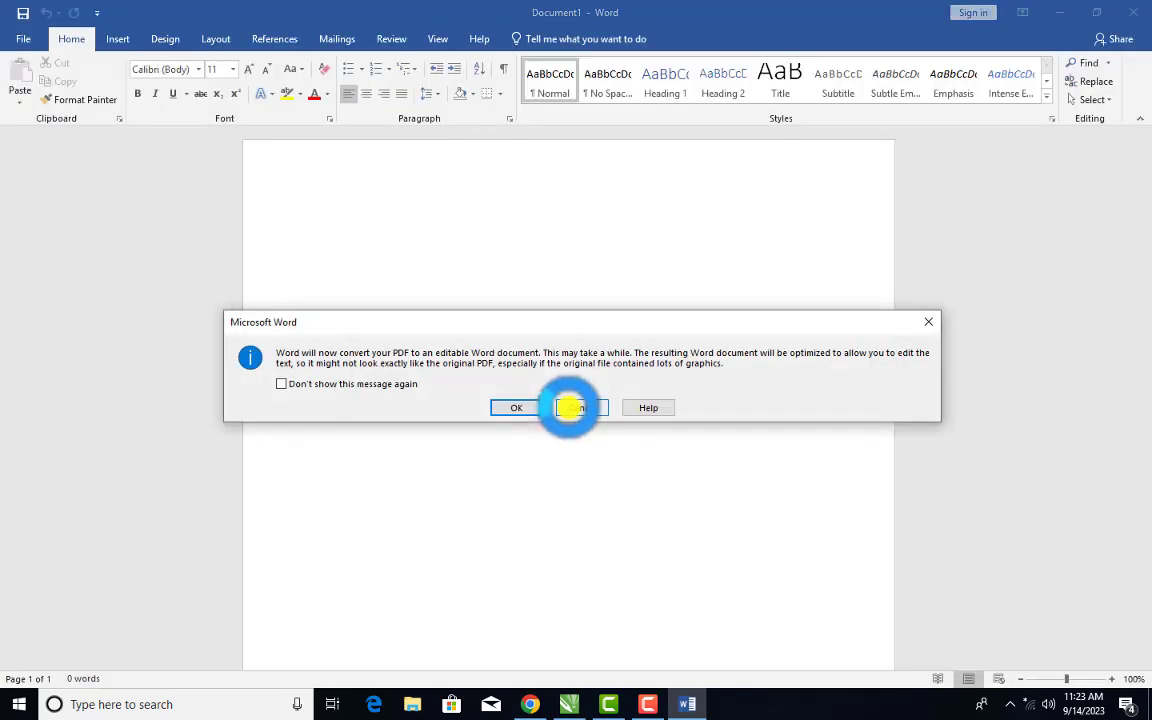
Accept converting 'new doc', dismiss the permissions error, and return to CorelDRAW
left_click(514, 407)
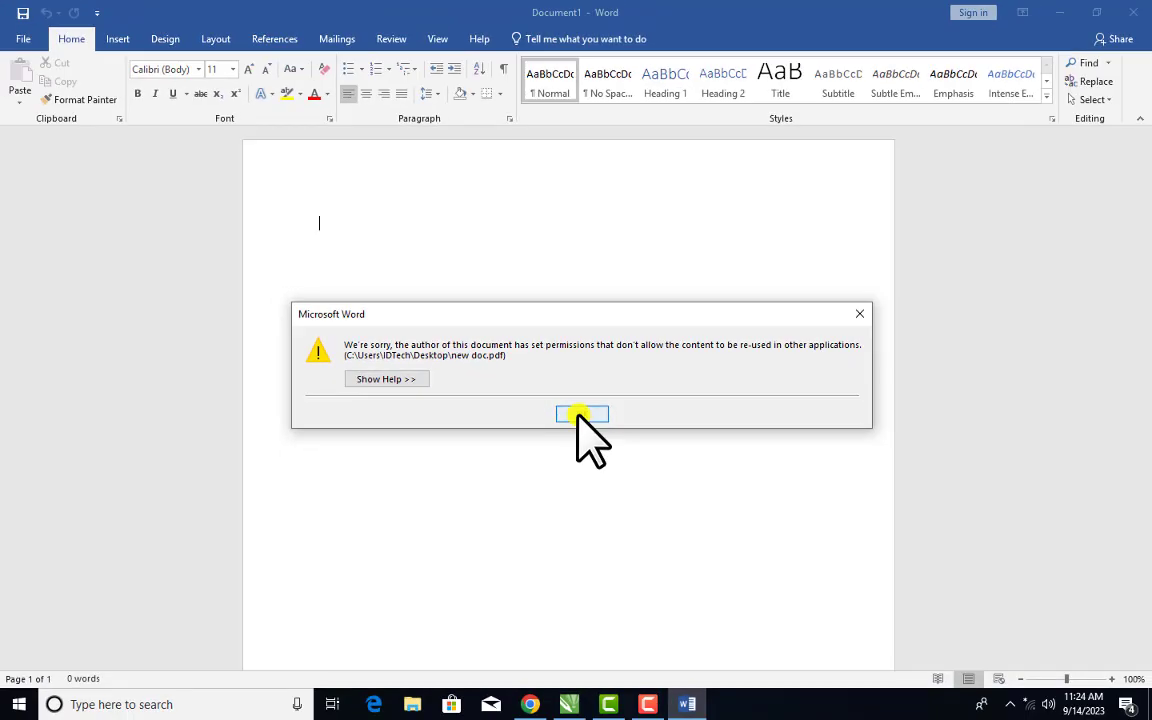
left_click(572, 420)
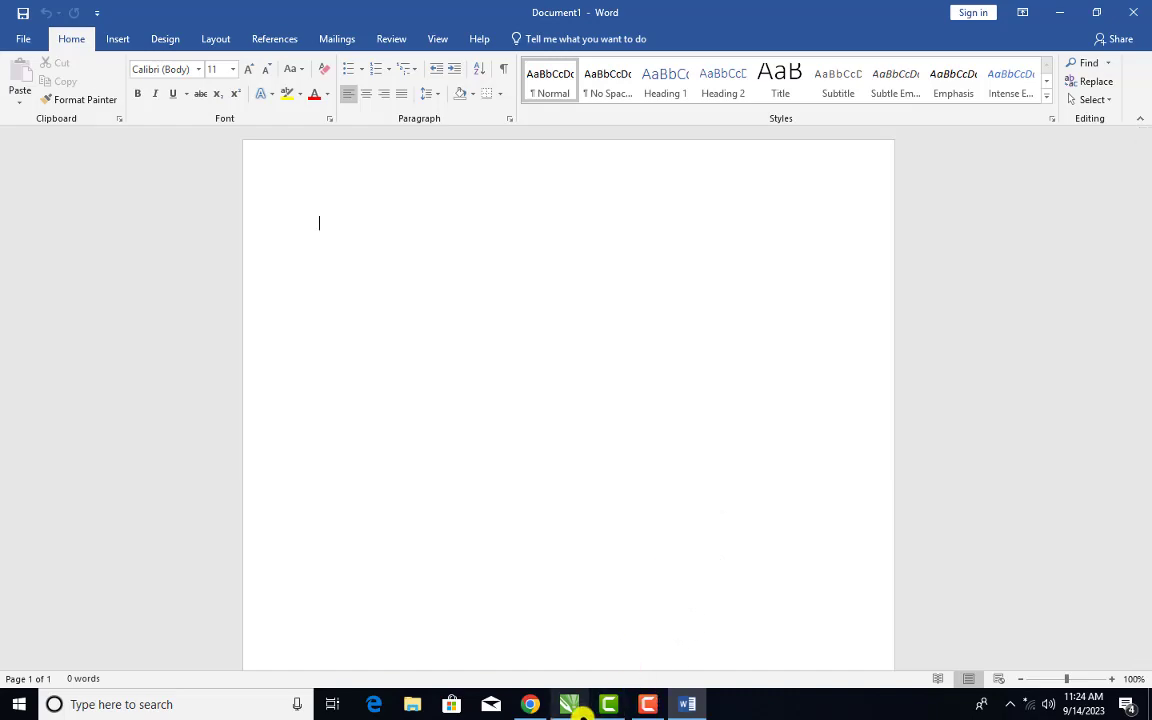
left_click(572, 703)
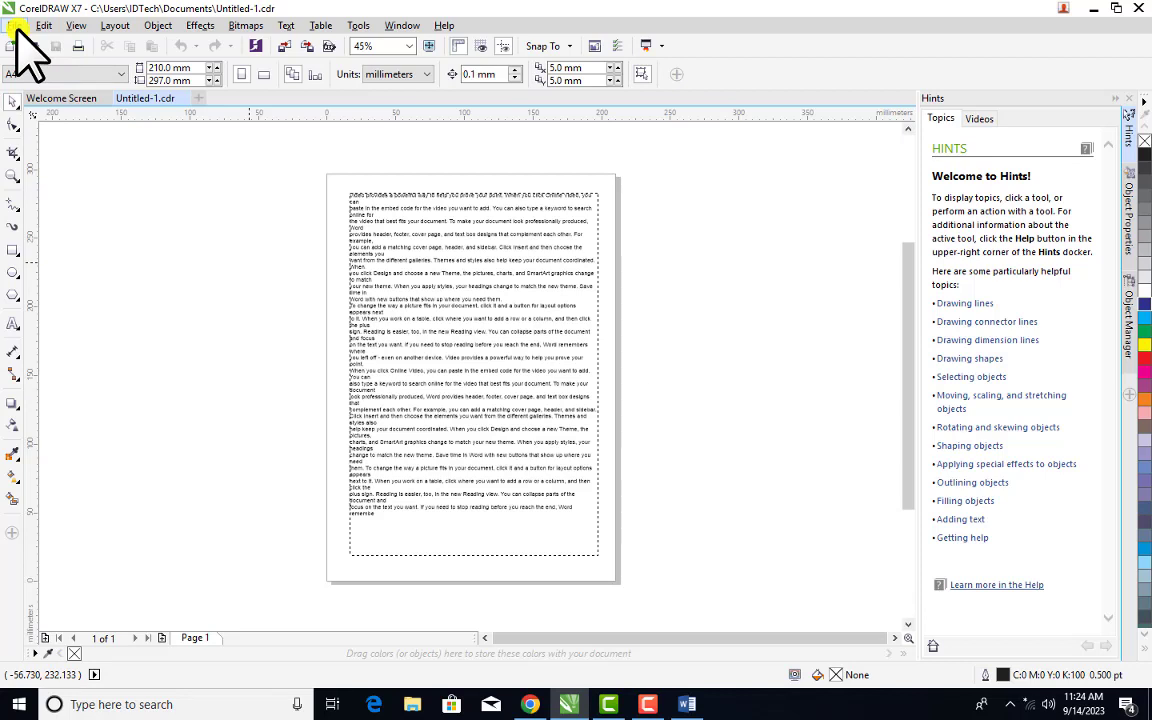
Print Untitled-1 to CutePDF Writer and bring up the Add Passwords security settings
left_click(17, 26)
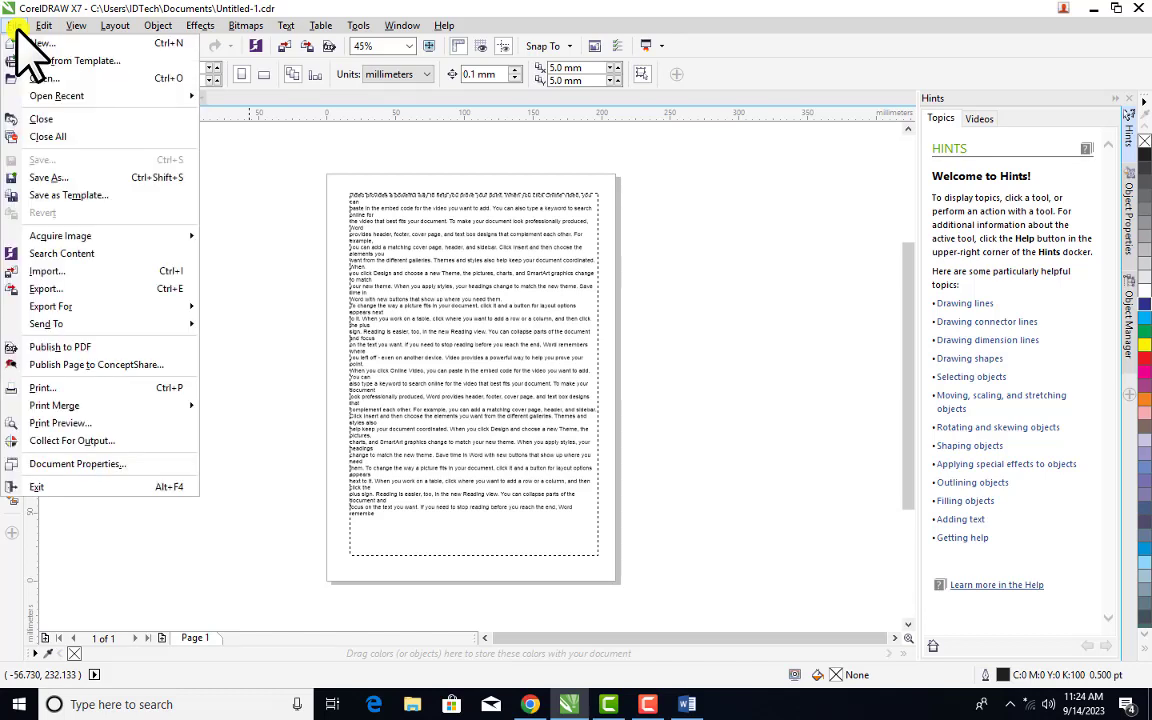
left_click(67, 387)
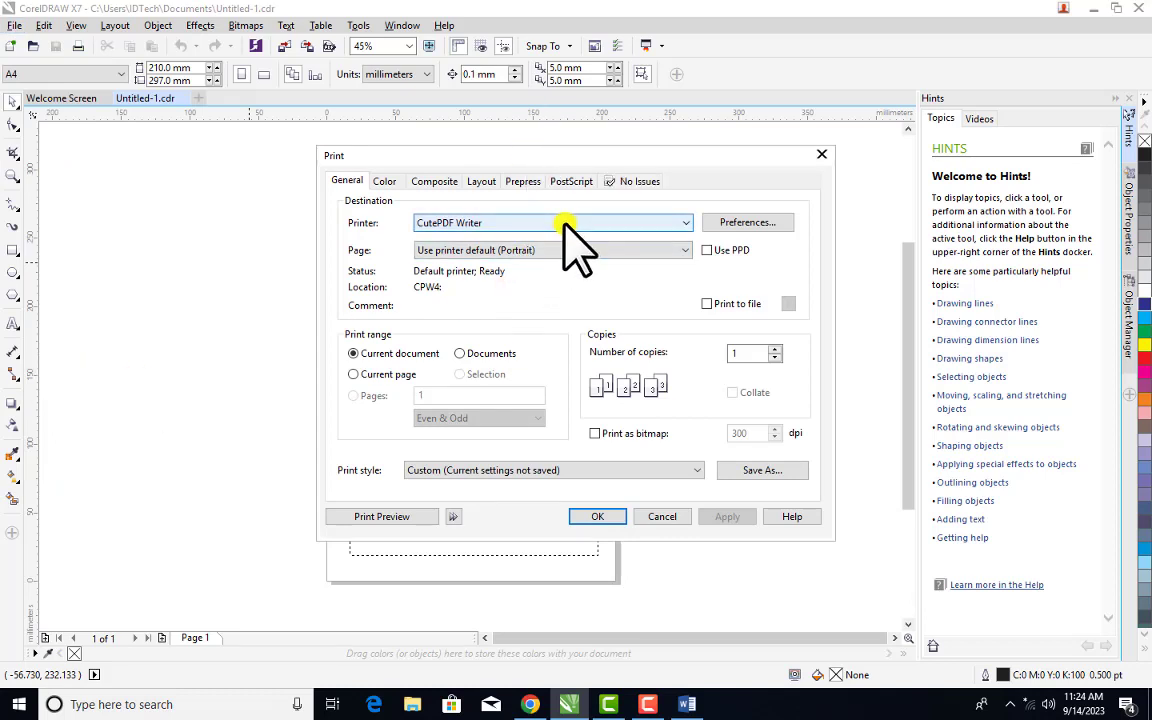
left_click(610, 518)
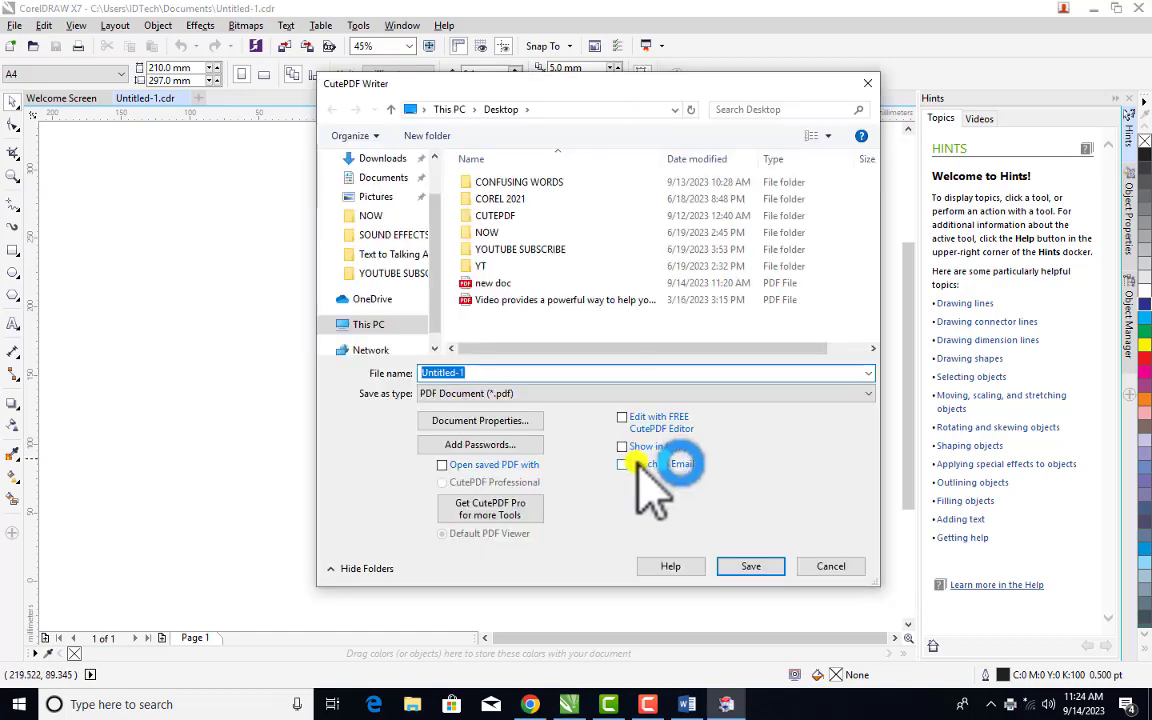
left_click(533, 446)
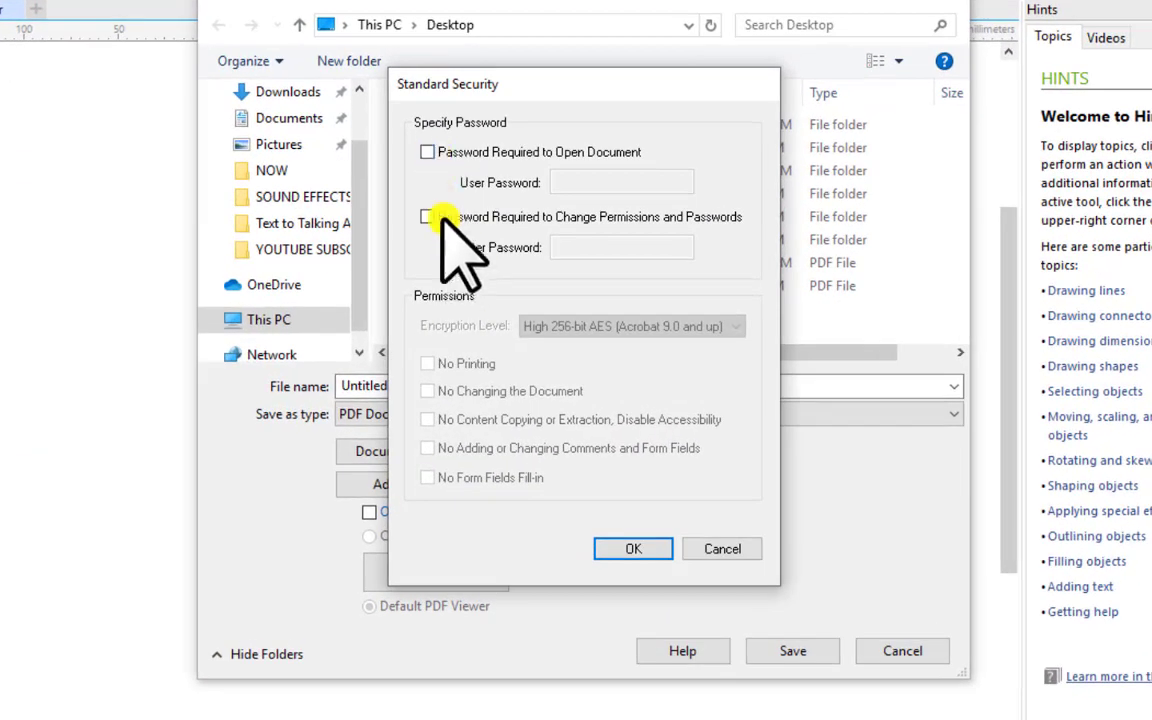
Require a password to open the PDF, entering the user password and confirming it
left_click(427, 152)
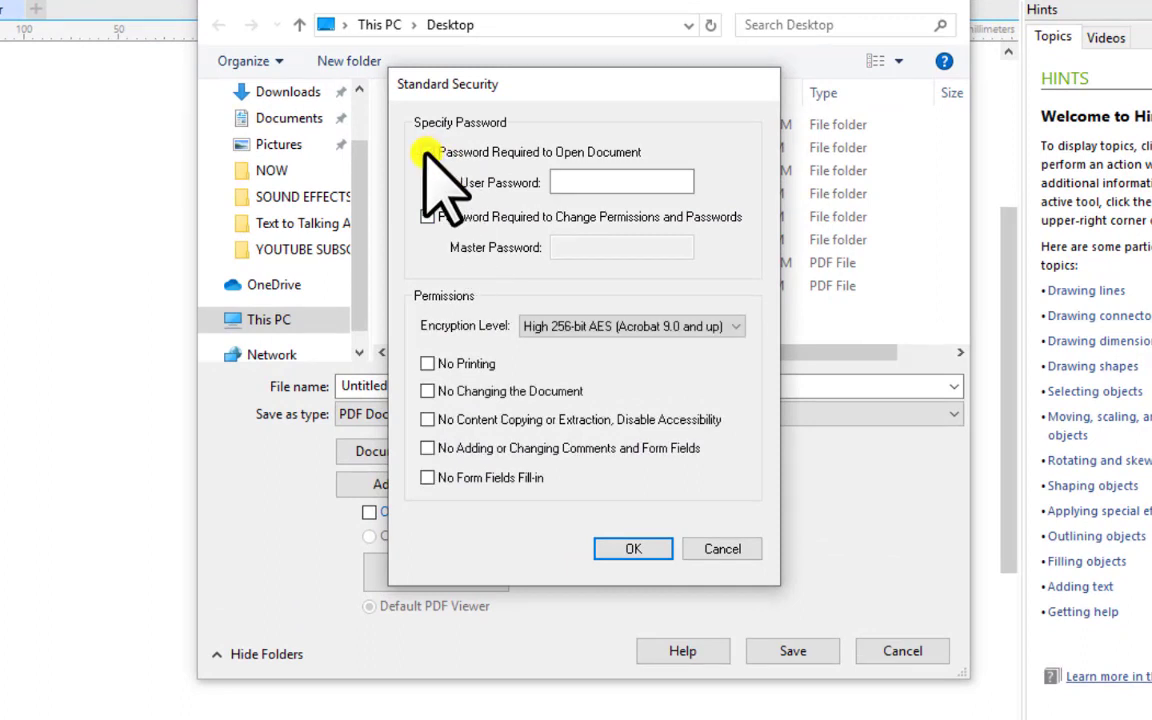
left_click(650, 182)
type("1234")
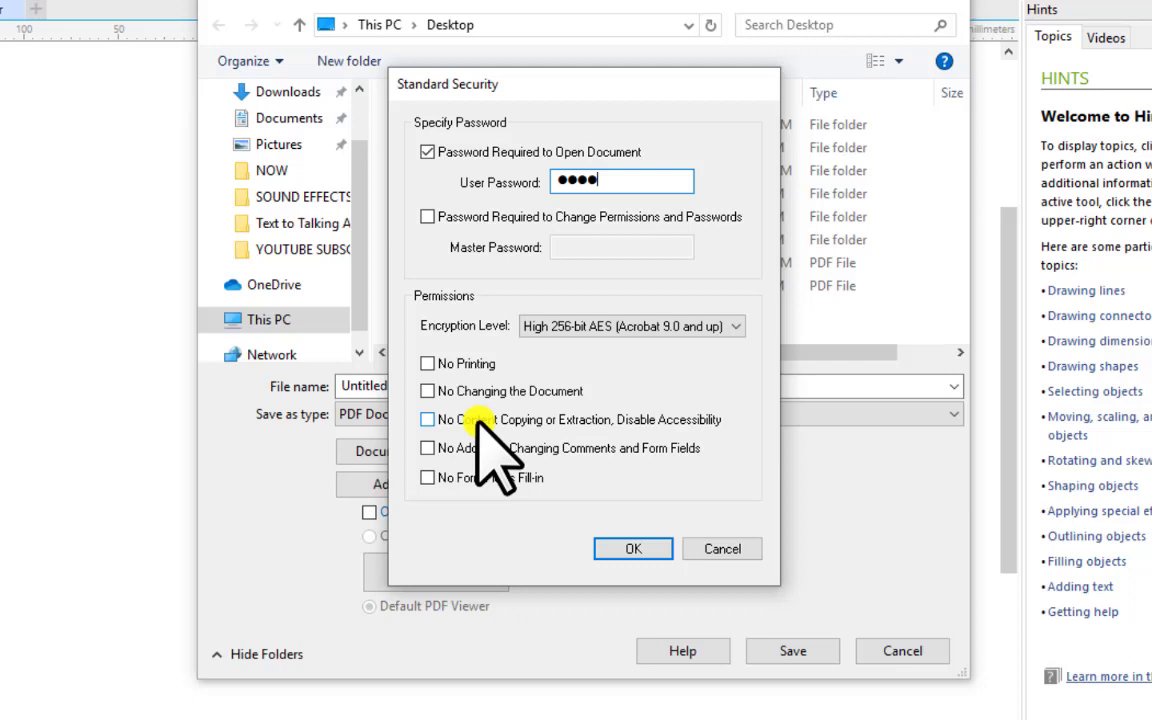
left_click(628, 548)
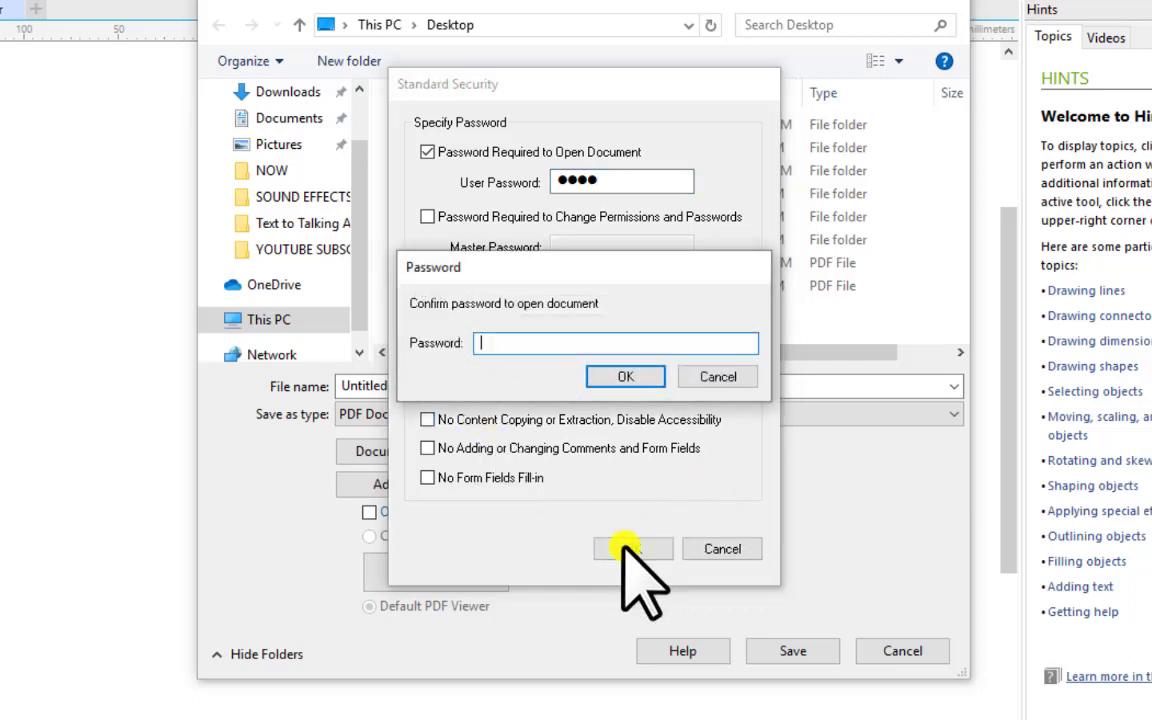
type("1234")
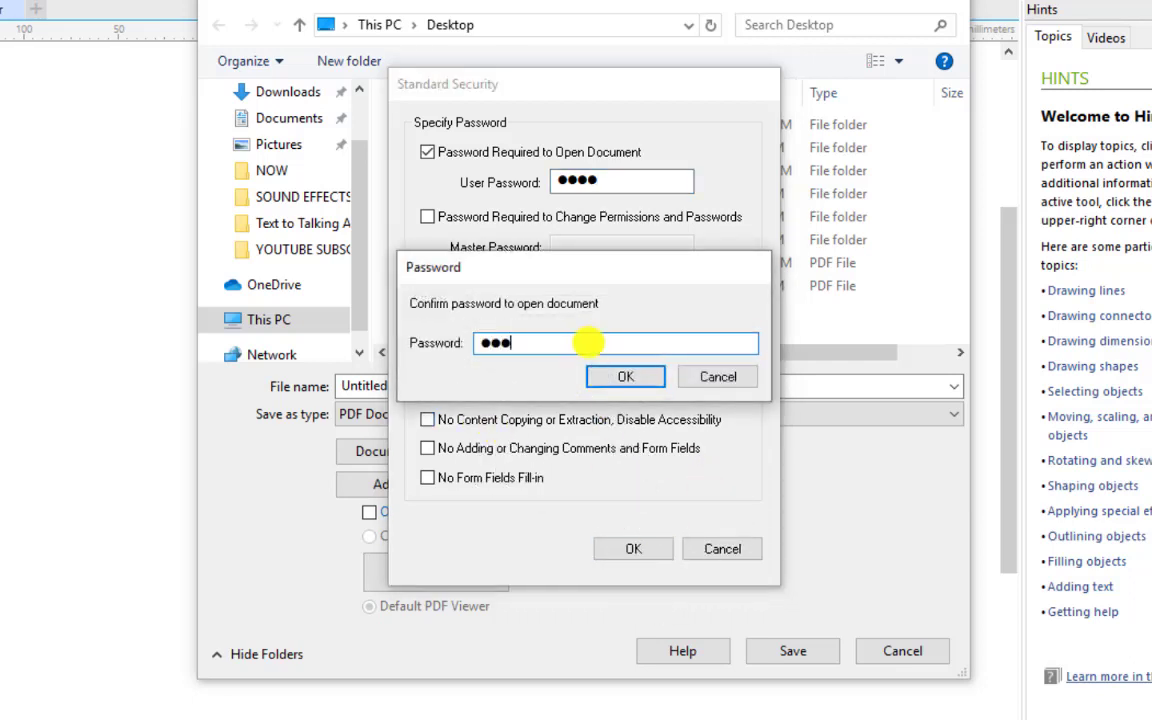
left_click(626, 377)
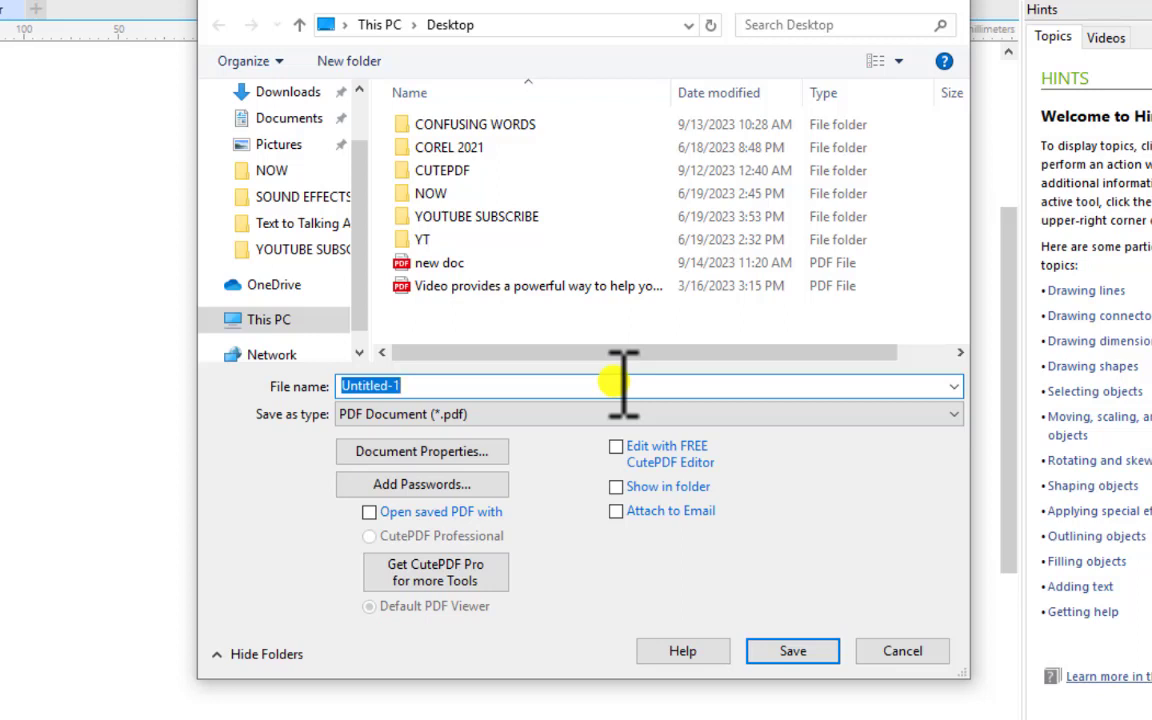
Save the protected PDF to the Desktop as 'DOC 2', then minimise CorelDRAW and Word
type("C")
key("BackSpace")
type("D")
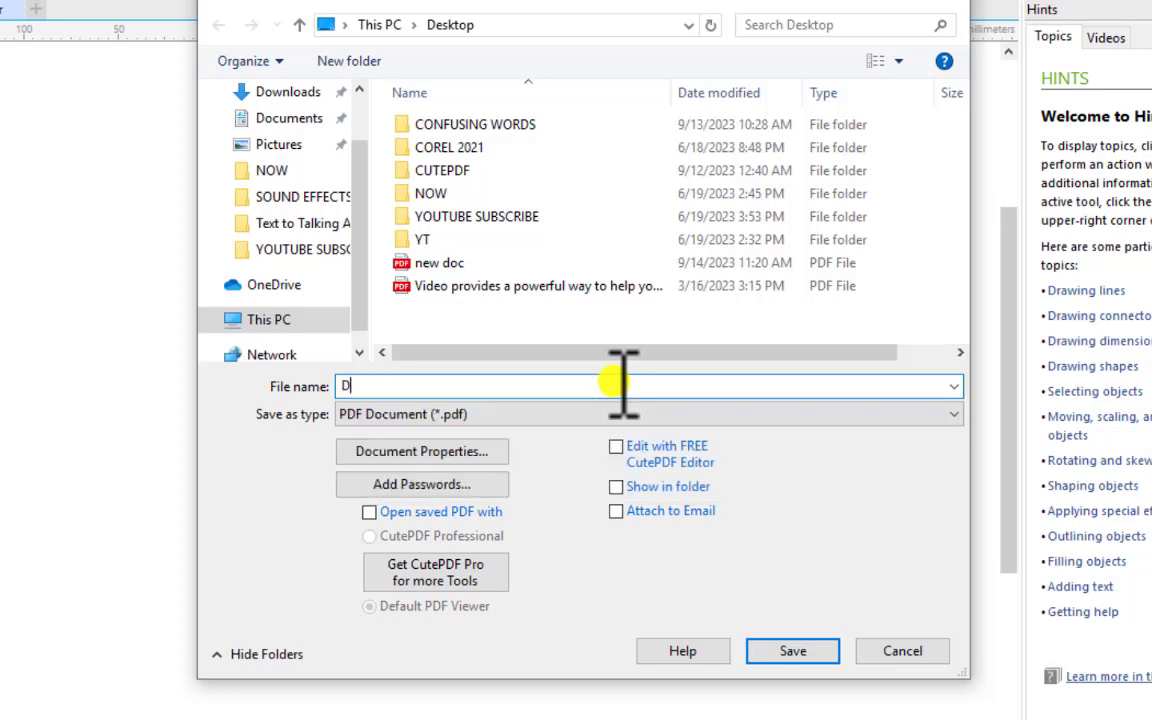
type("OC 2")
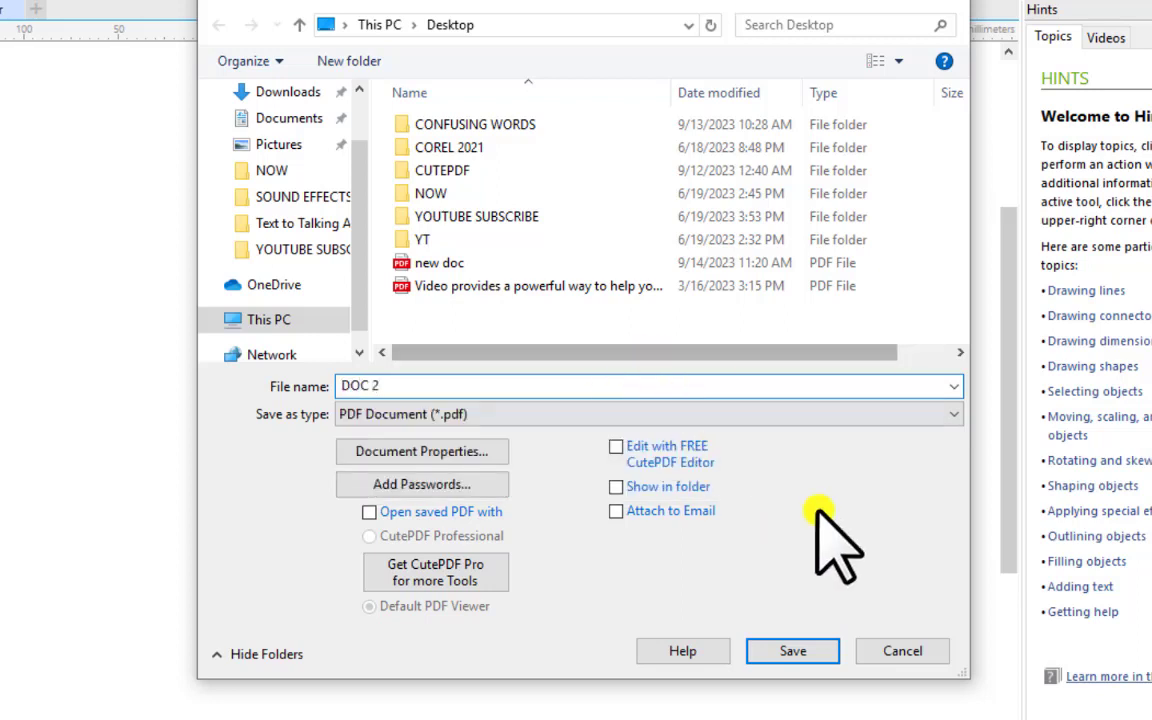
left_click(810, 642)
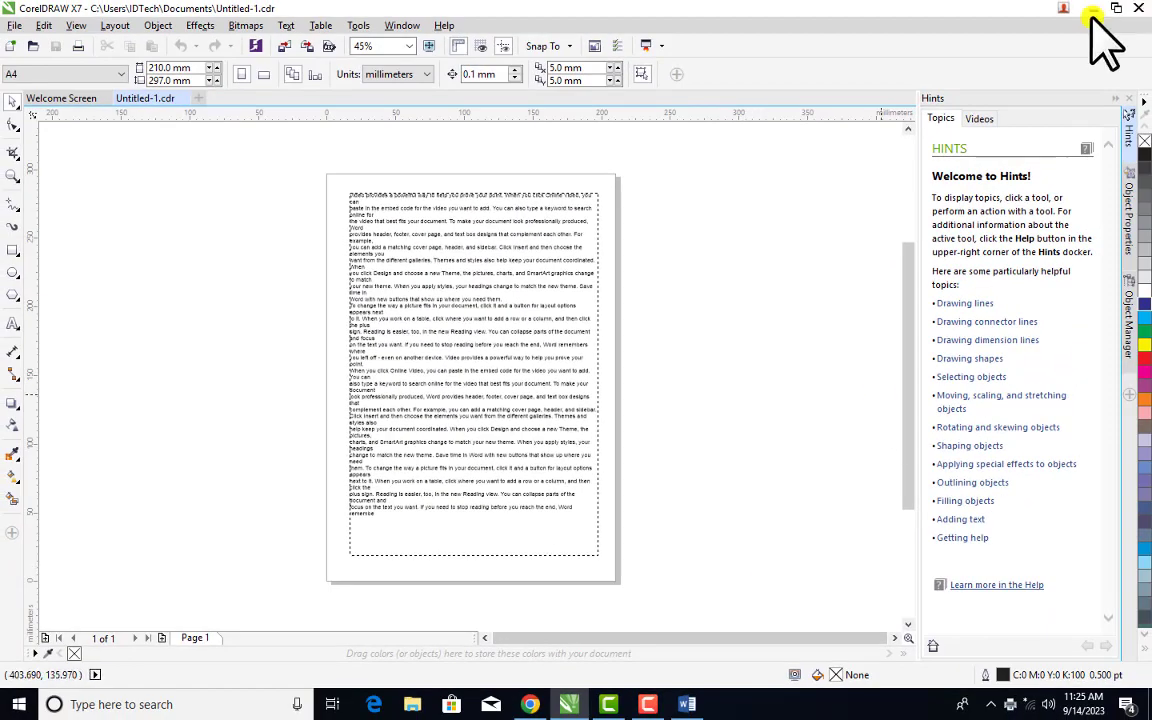
left_click(1068, 12)
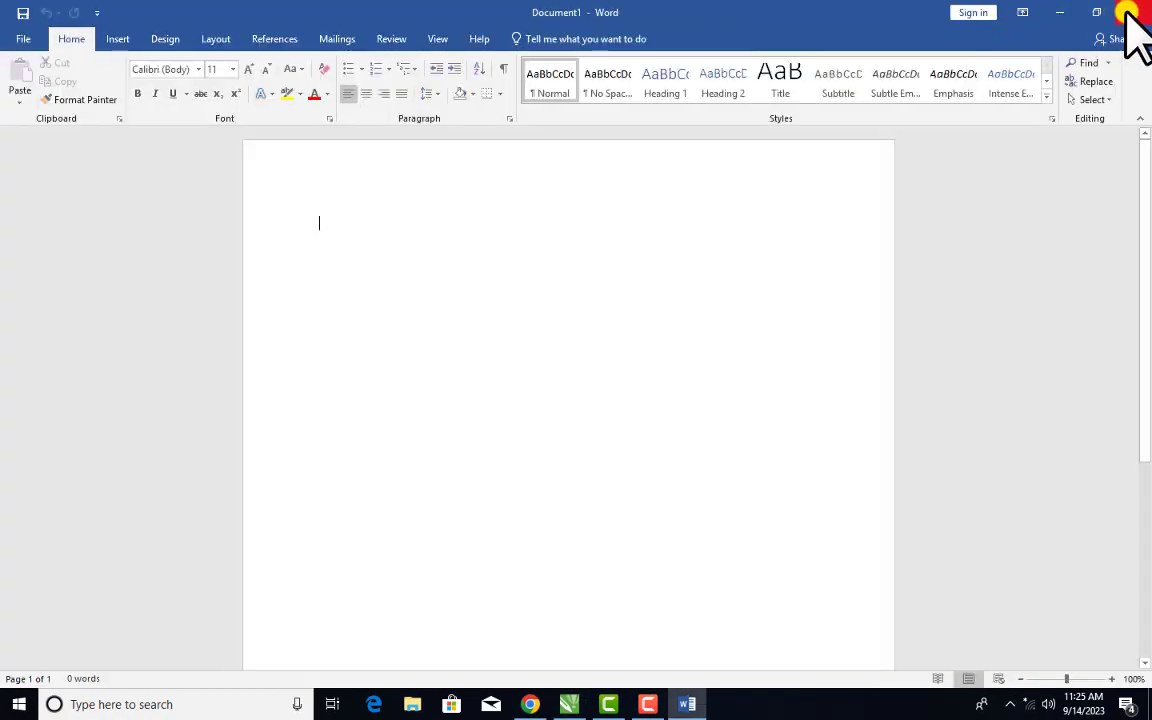
left_click(1060, 14)
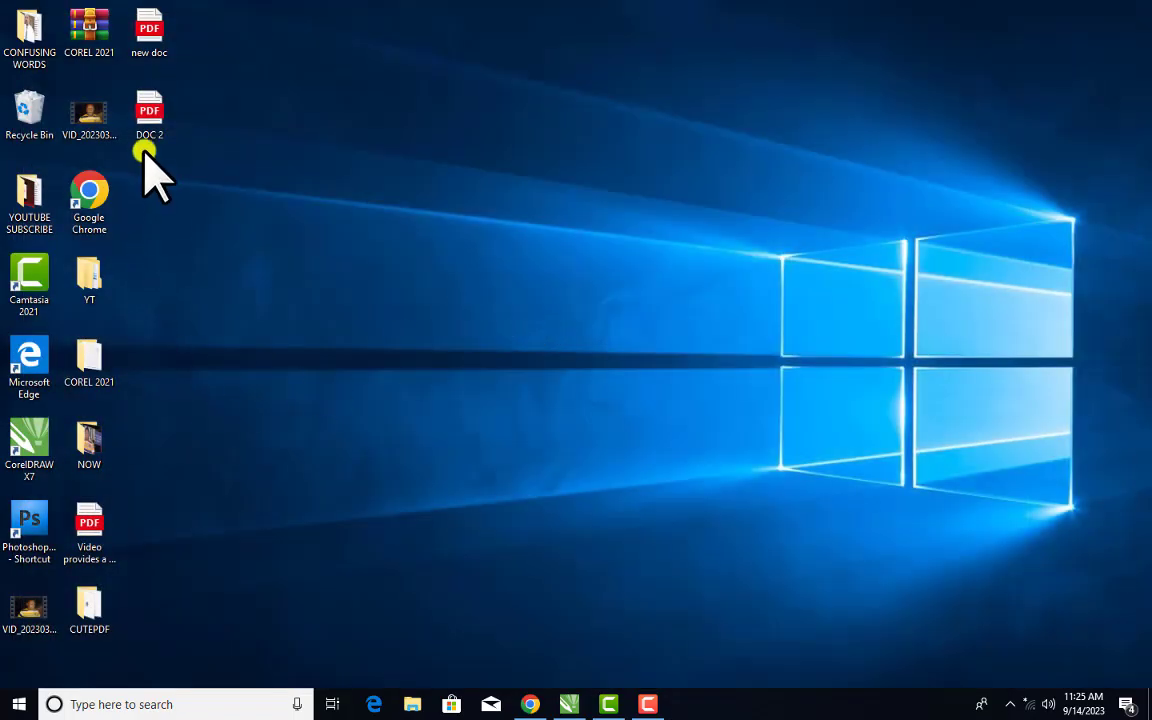
Open DOC 2.pdf from the desktop in Edge and unlock it with the user password
double_click(156, 112)
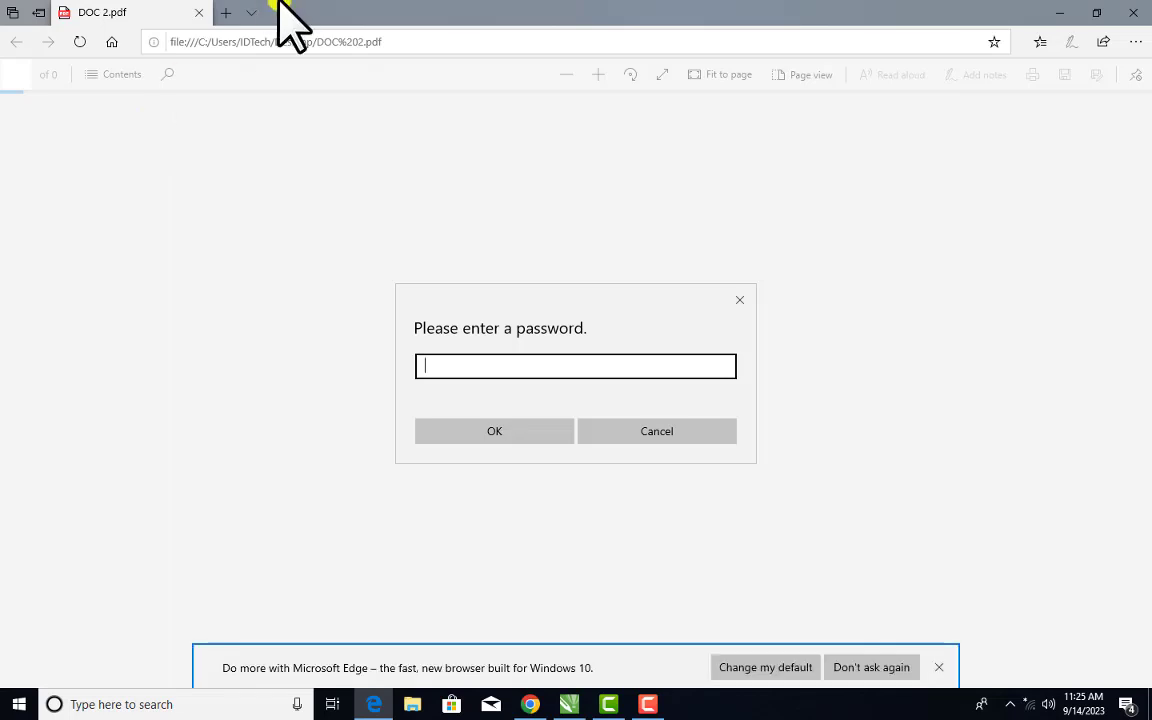
type("1234")
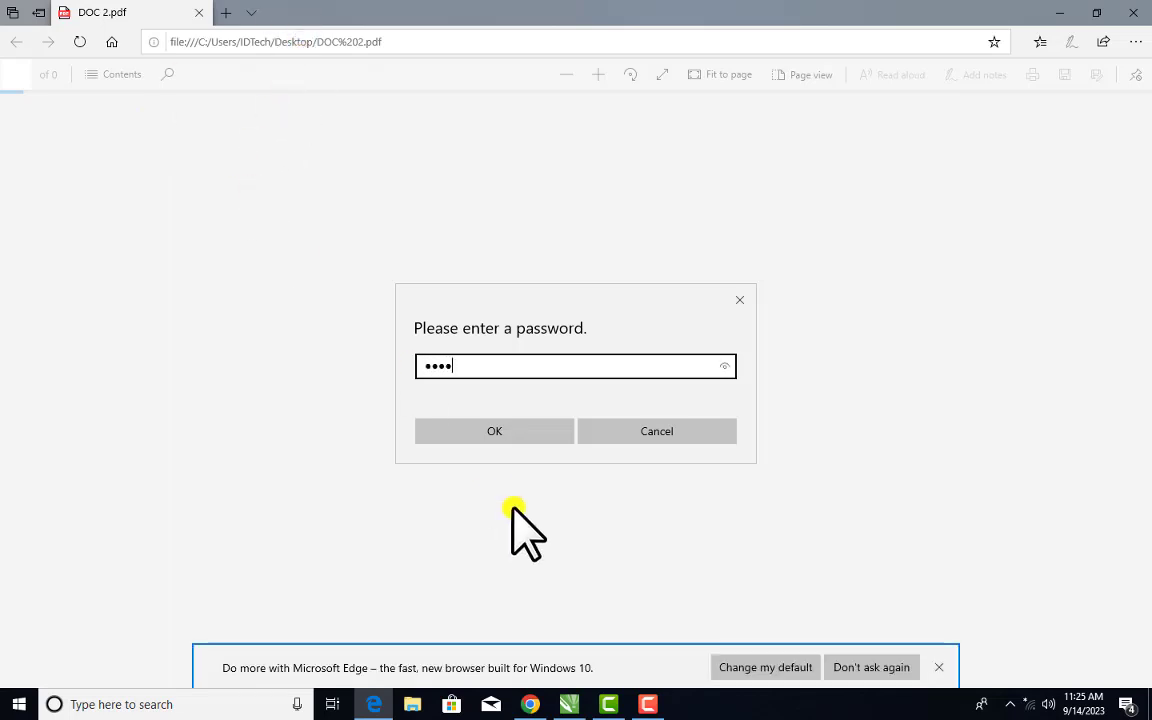
left_click(537, 428)
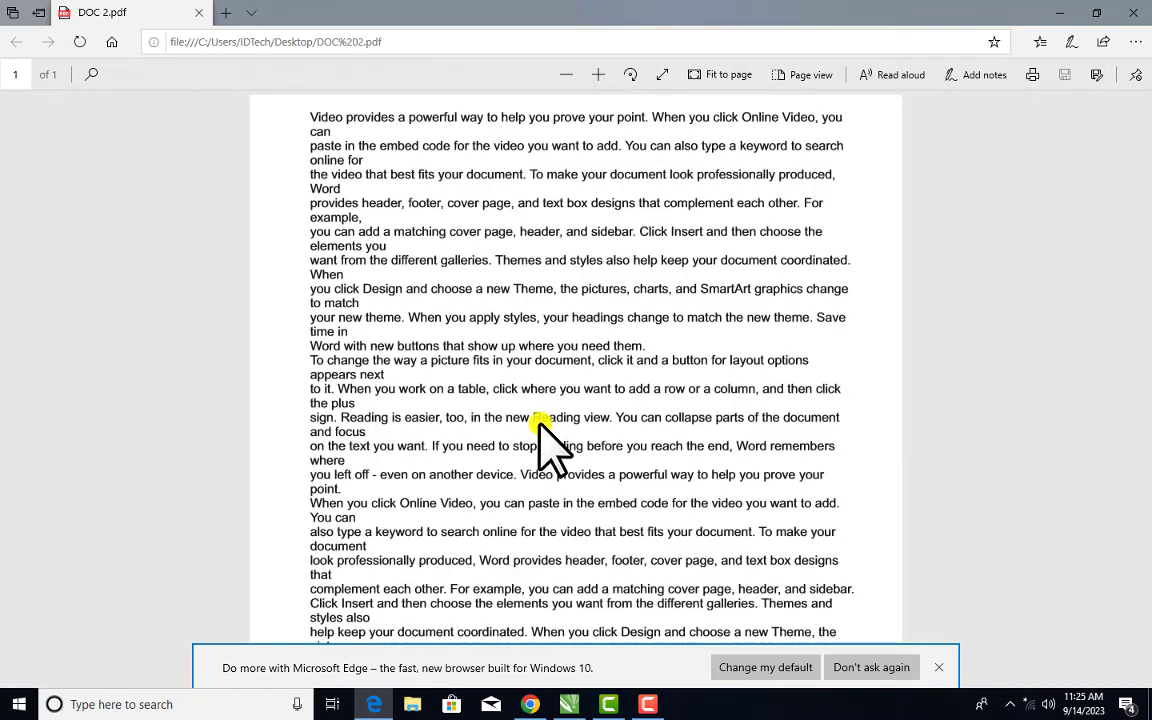